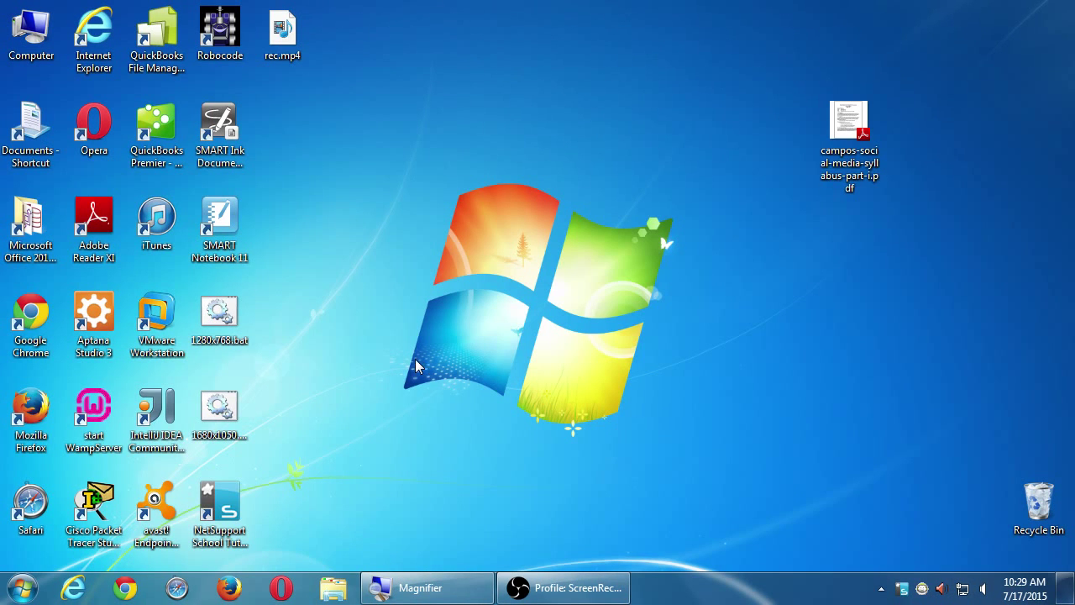
- Open Google Chrome and go to mashable.com
{"action": "left_click", "coordinate": [125, 586]}
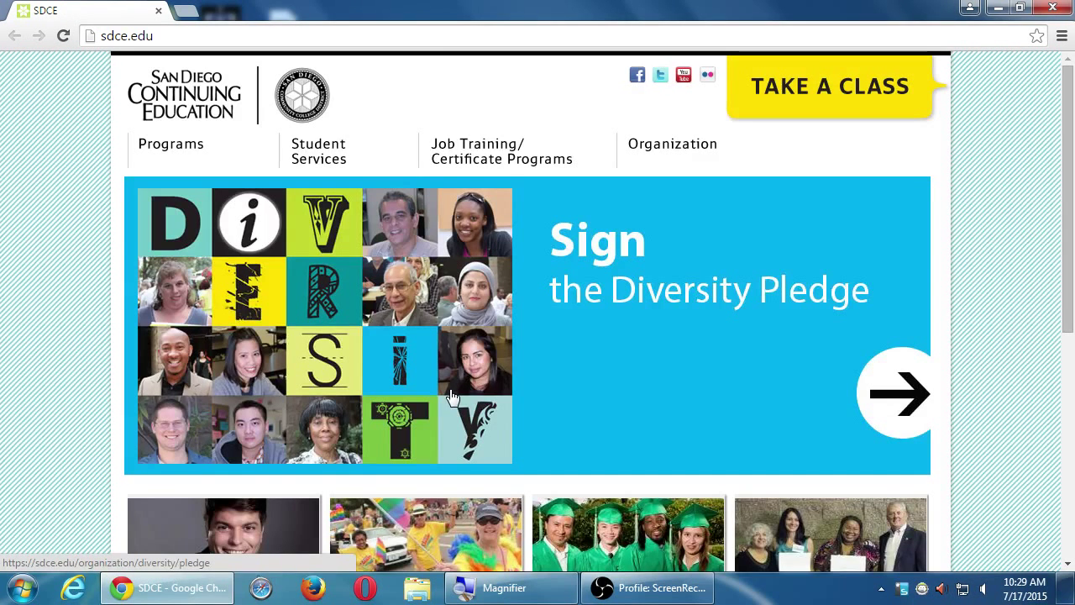
{"action": "key", "text": "super+plus"}
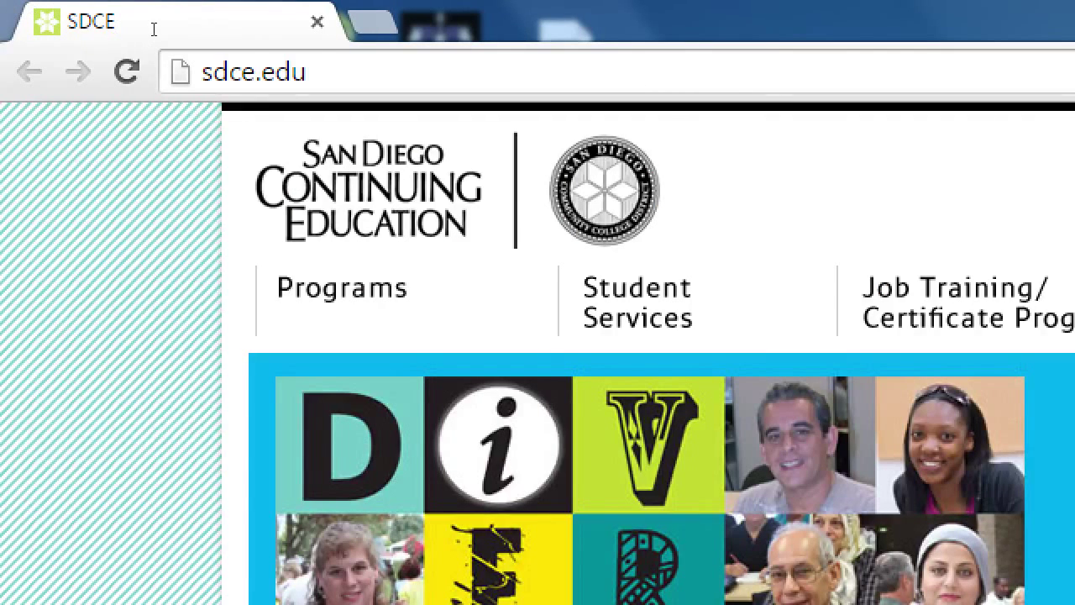
{"action": "key", "text": "shift+Left"}
{"action": "key", "text": "shift+Home"}
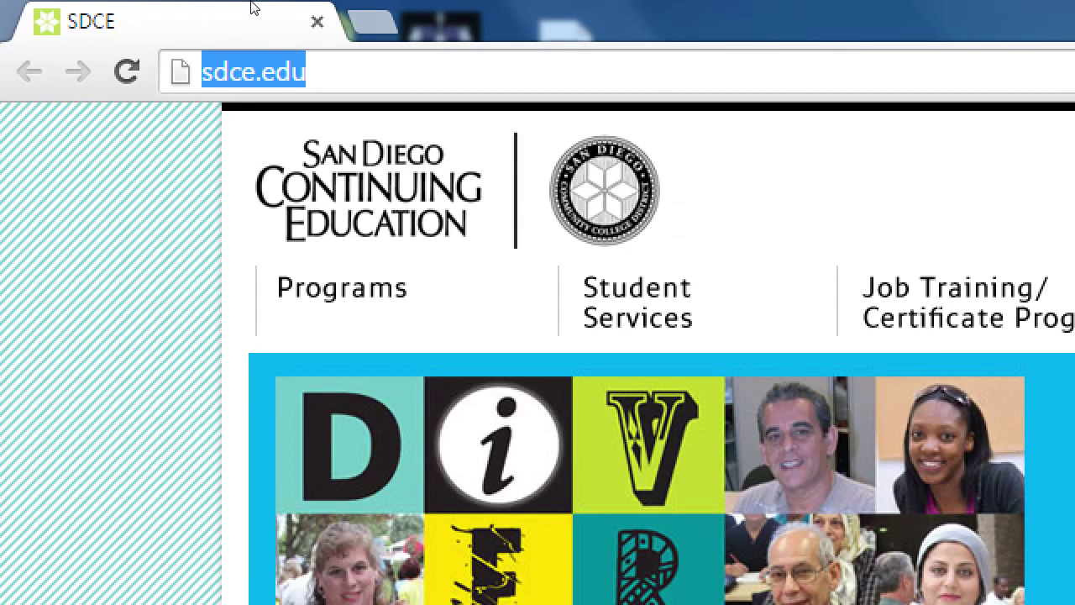
{"action": "type", "text": "mashable.com"}
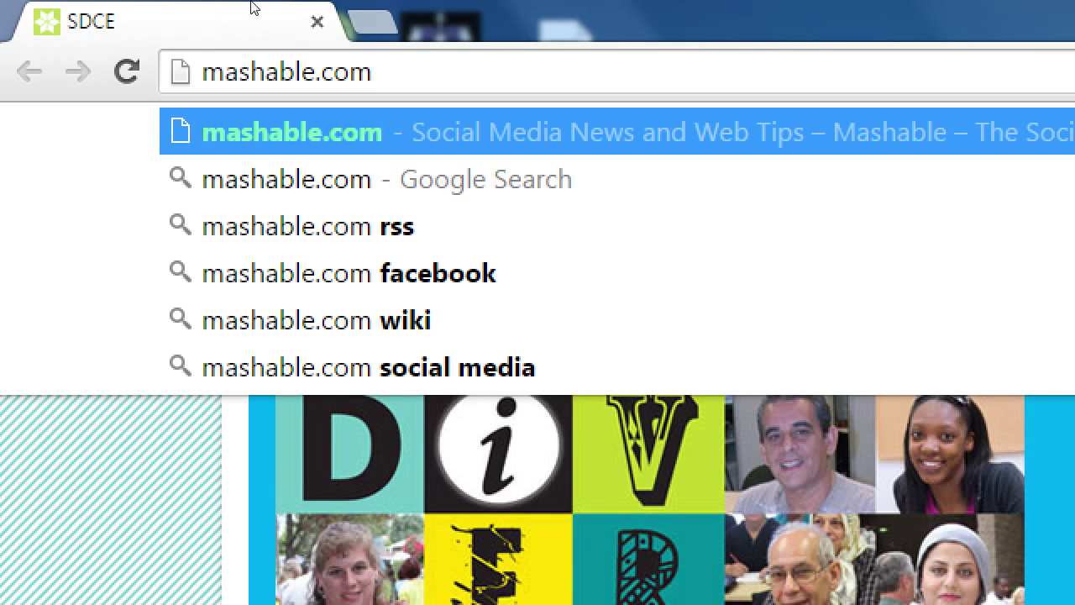
{"action": "key", "text": "Return"}
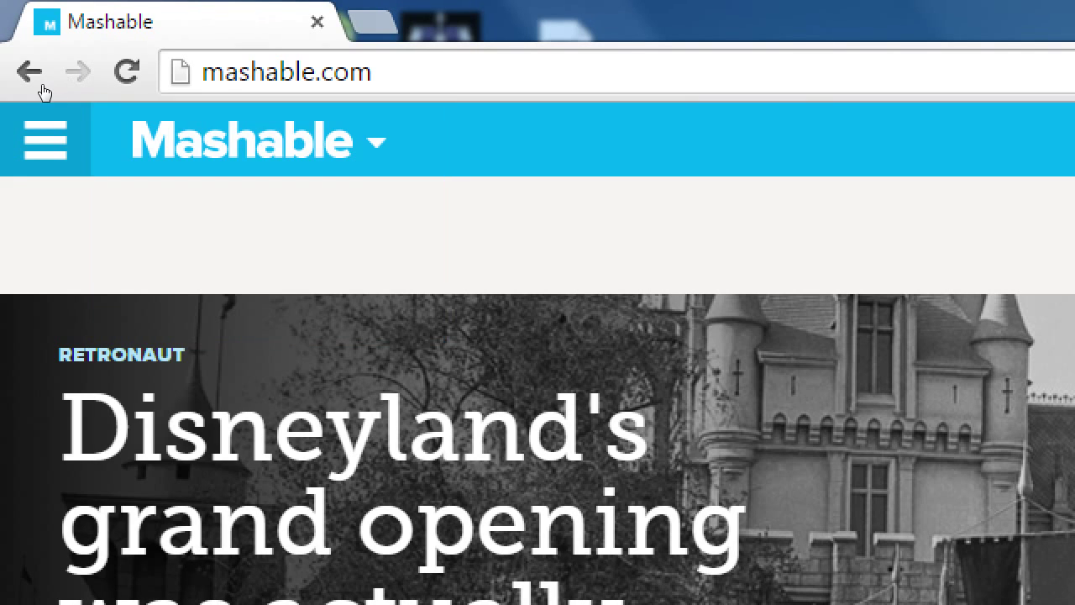
- Open the Social Media section of the Mashable site from its section navigation
{"action": "left_click", "coordinate": [35, 81]}
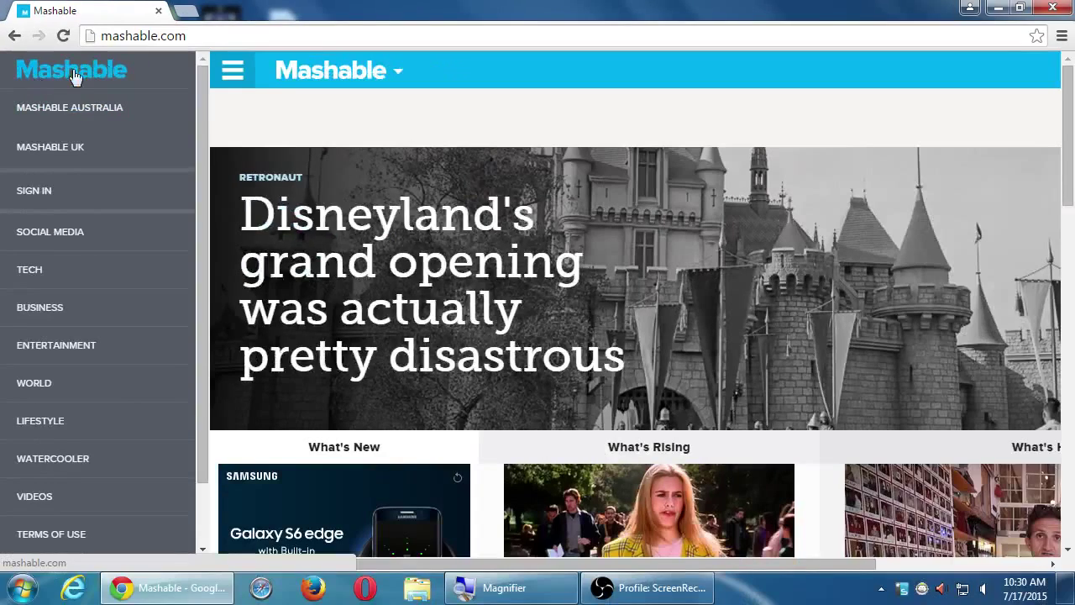
{"action": "left_click", "coordinate": [245, 75]}
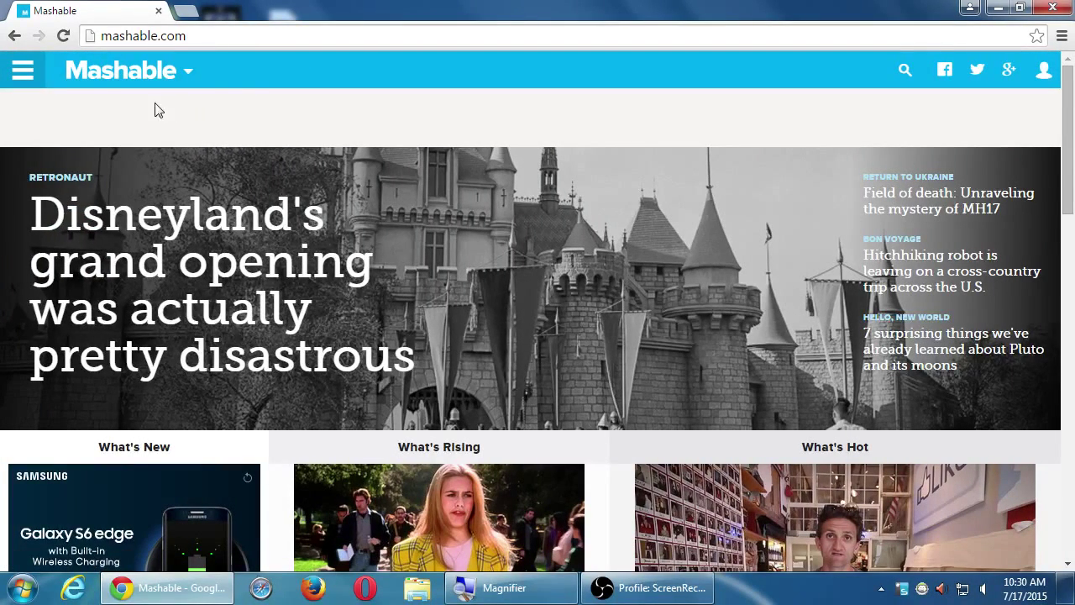
{"action": "left_click", "coordinate": [23, 71]}
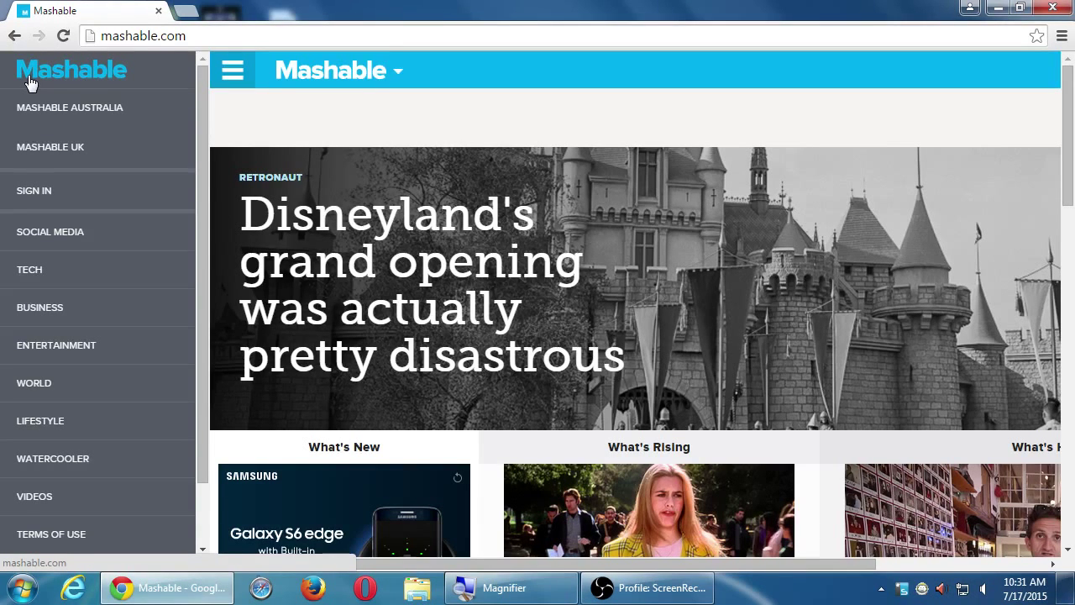
{"action": "left_click", "coordinate": [38, 229]}
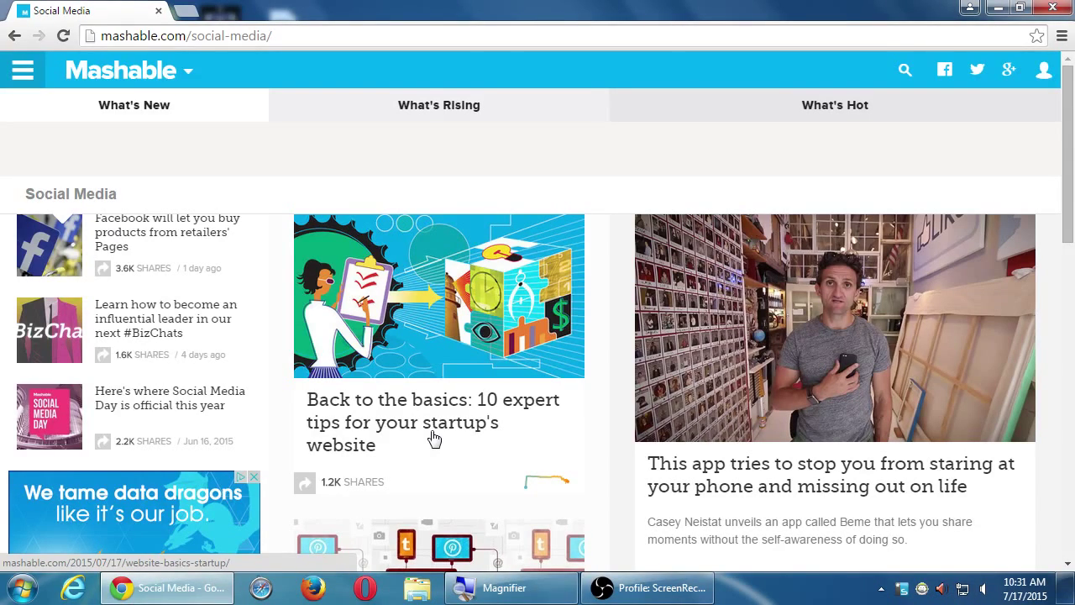
- Browse the What's New, What's Rising and What's Hot headlines in the Social Media section, including the Twitter data dashboard story
{"action": "scroll", "coordinate": [434, 438], "scroll_direction": "down", "scroll_amount": 3}
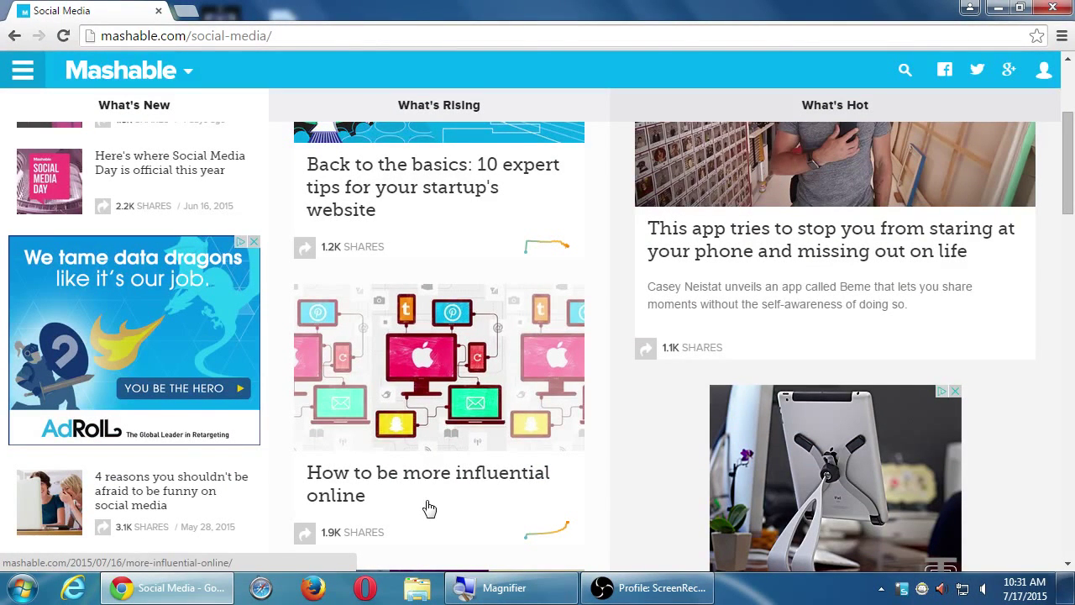
{"action": "scroll", "coordinate": [428, 507], "scroll_direction": "down", "scroll_amount": 5}
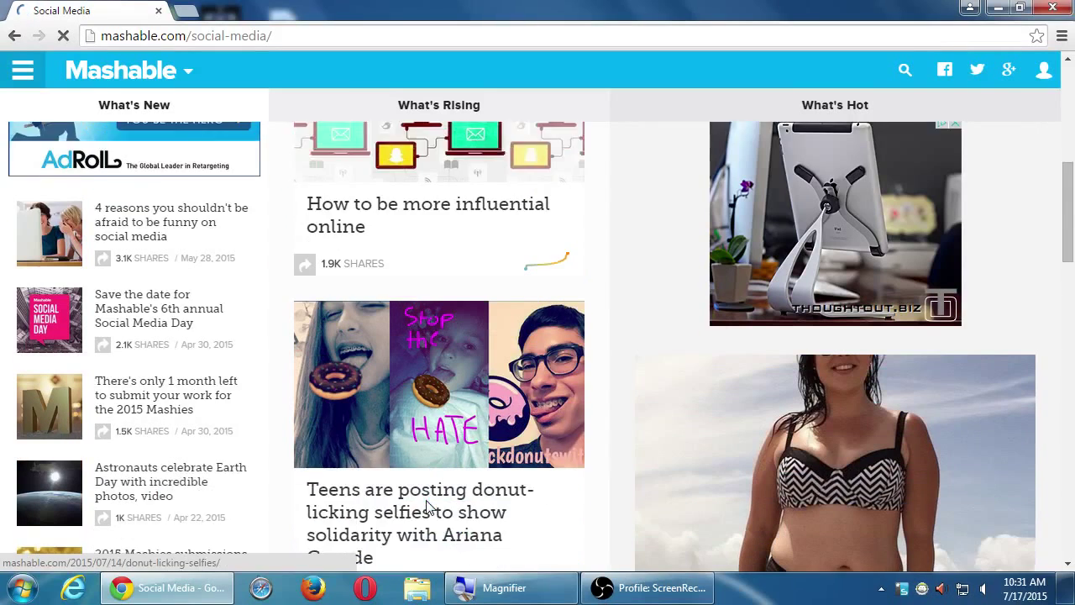
{"action": "scroll", "coordinate": [428, 508], "scroll_direction": "down", "scroll_amount": 1}
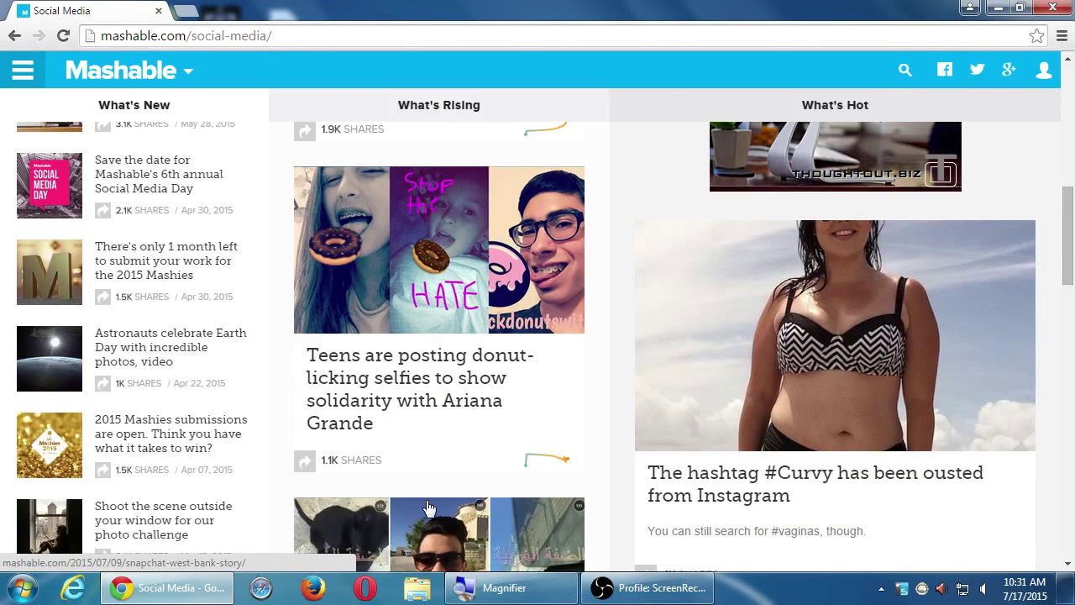
{"action": "scroll", "coordinate": [428, 507], "scroll_direction": "down", "scroll_amount": 1}
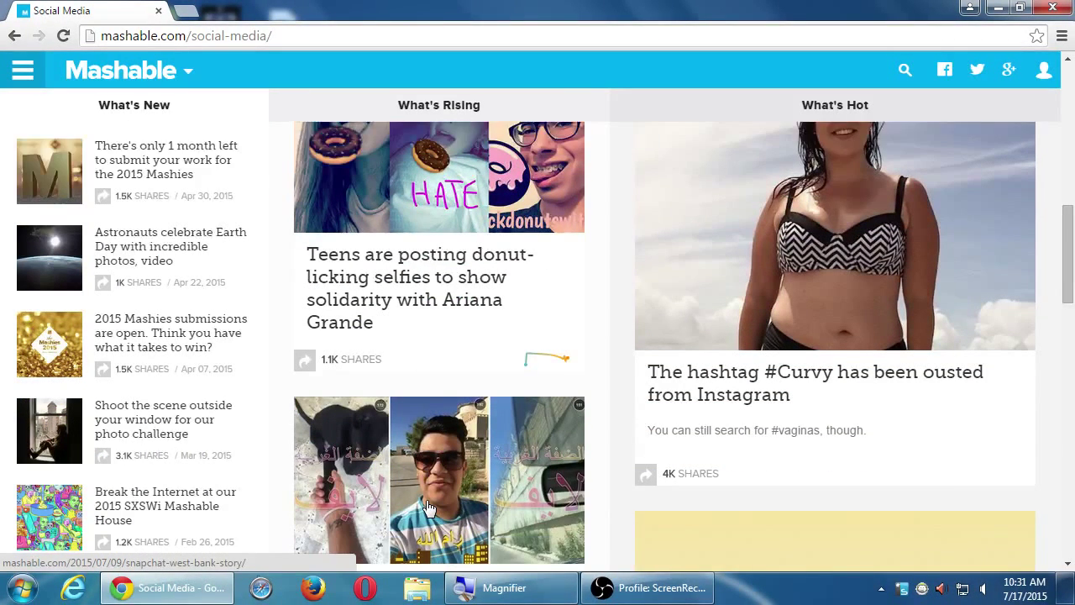
{"action": "scroll", "coordinate": [428, 507], "scroll_direction": "down", "scroll_amount": 1}
{"action": "scroll", "coordinate": [428, 507], "scroll_direction": "down", "scroll_amount": 2}
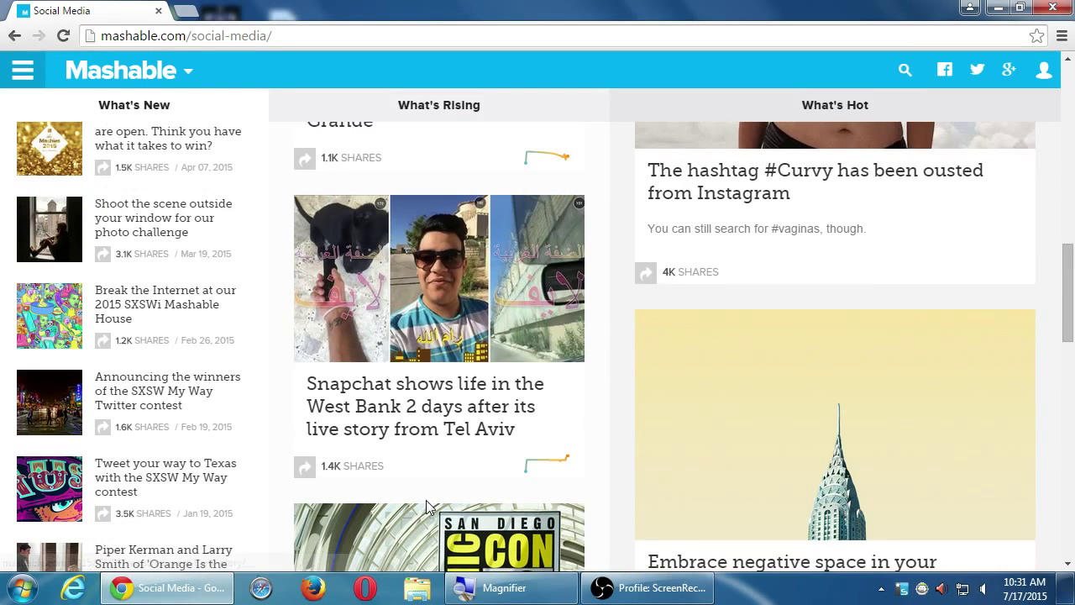
{"action": "scroll", "coordinate": [426, 504], "scroll_direction": "down", "scroll_amount": 3}
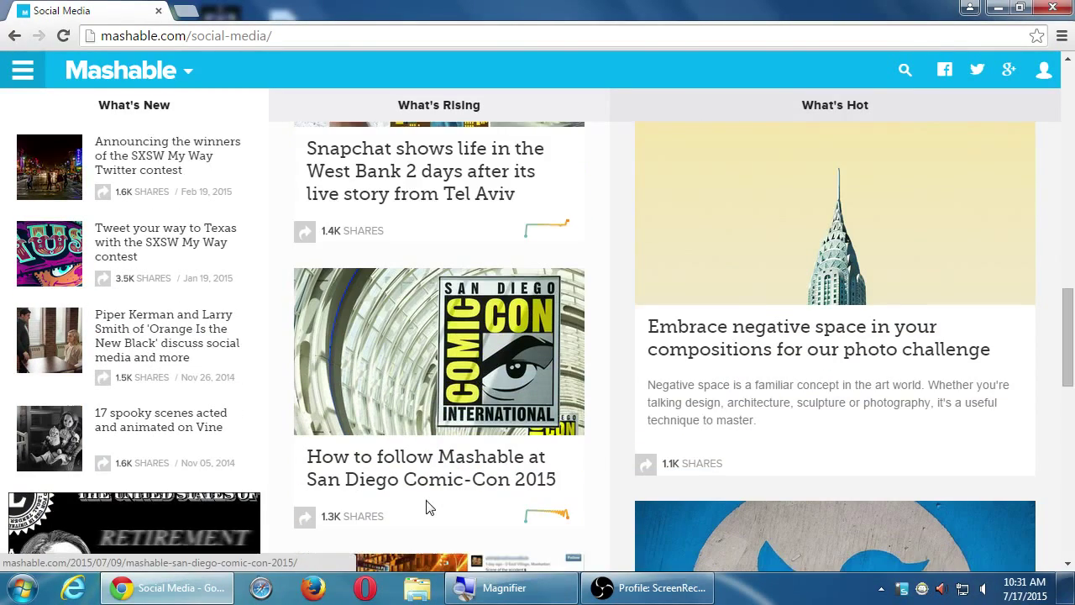
{"action": "scroll", "coordinate": [429, 507], "scroll_direction": "down", "scroll_amount": 3}
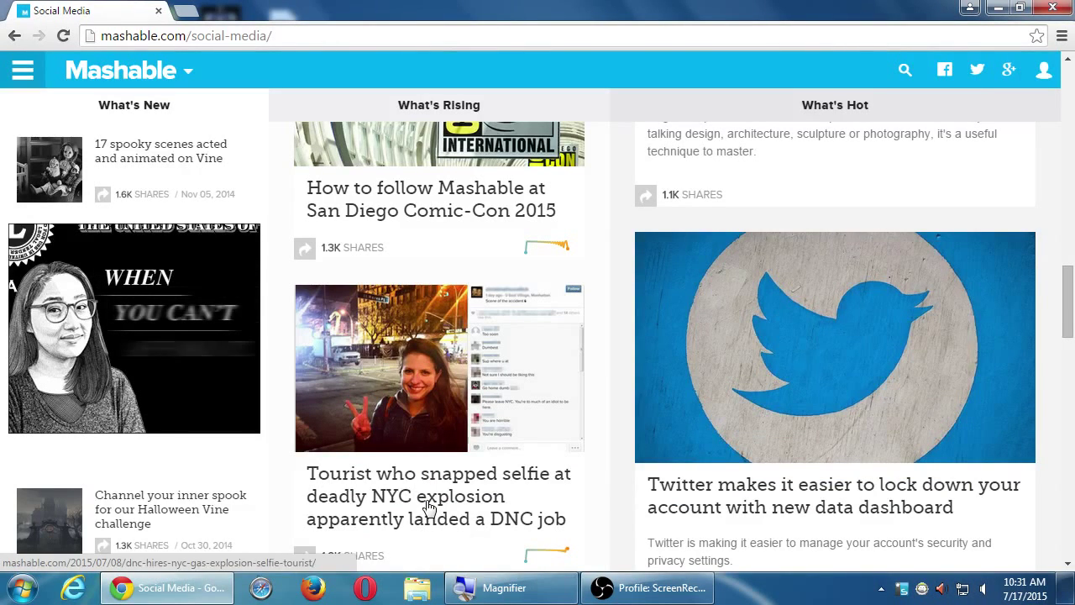
{"action": "scroll", "coordinate": [428, 506], "scroll_direction": "down", "scroll_amount": 1}
{"action": "scroll", "coordinate": [426, 506], "scroll_direction": "down", "scroll_amount": 1}
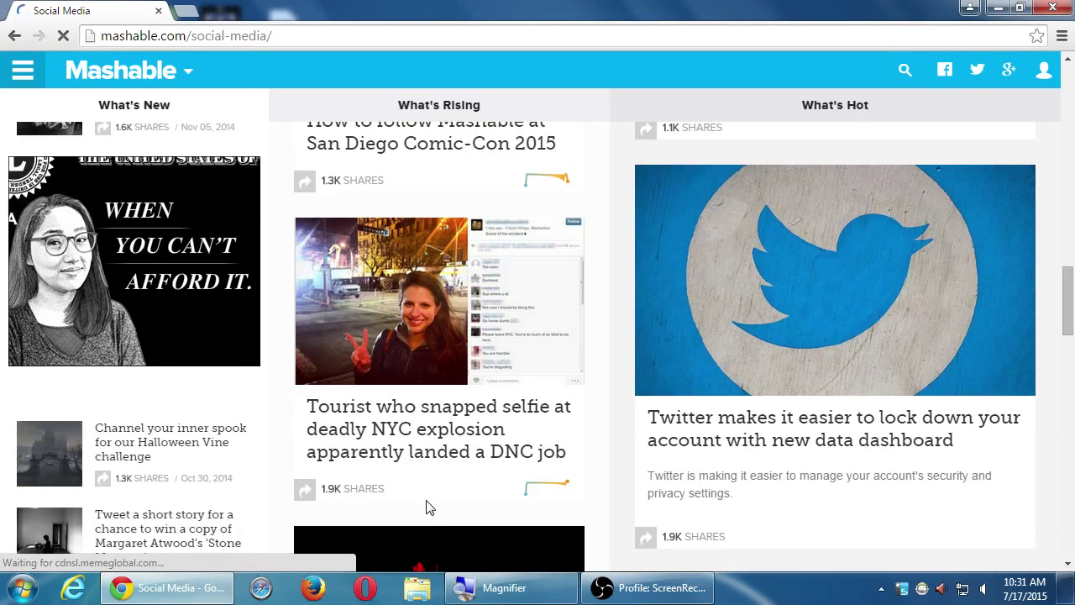
{"action": "scroll", "coordinate": [426, 506], "scroll_direction": "down", "scroll_amount": 2}
{"action": "scroll", "coordinate": [427, 508], "scroll_direction": "down", "scroll_amount": 5}
{"action": "scroll", "coordinate": [427, 507], "scroll_direction": "up", "scroll_amount": 3}
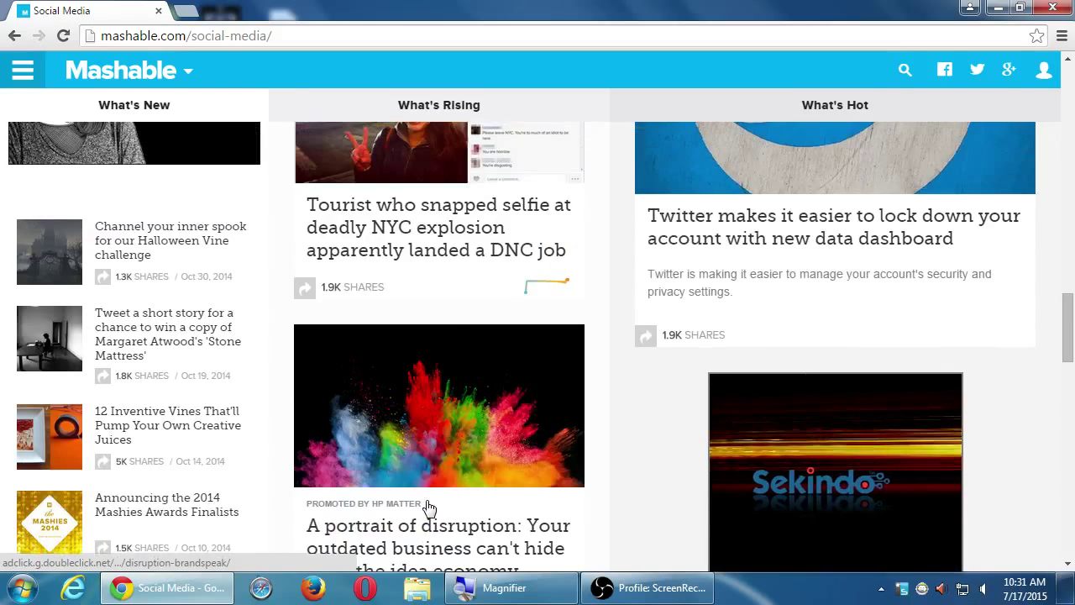
{"action": "key", "text": "super+plus"}
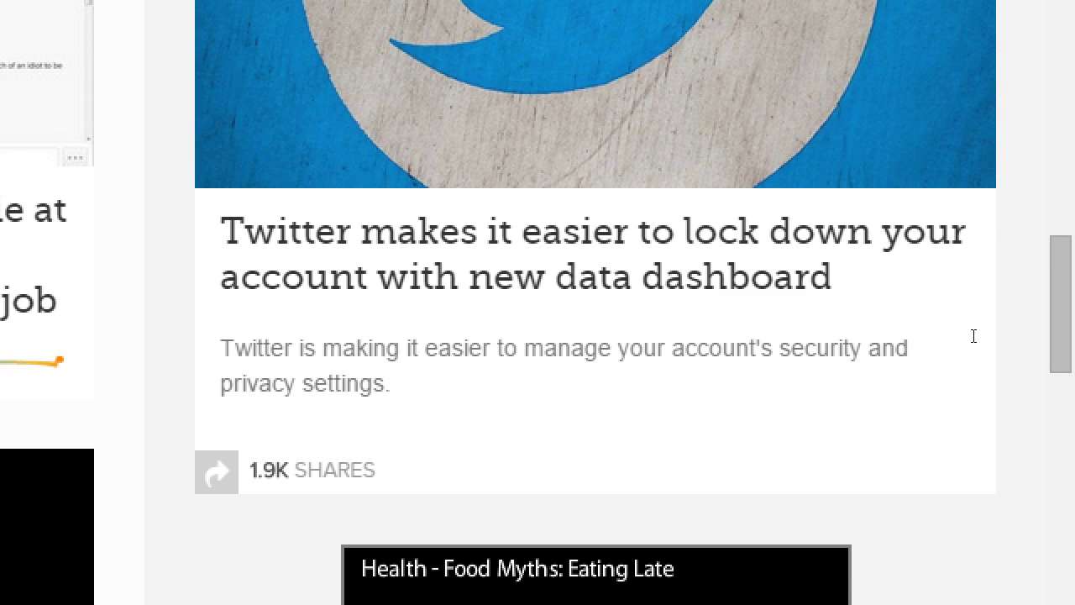
{"action": "key", "text": "super+minus"}
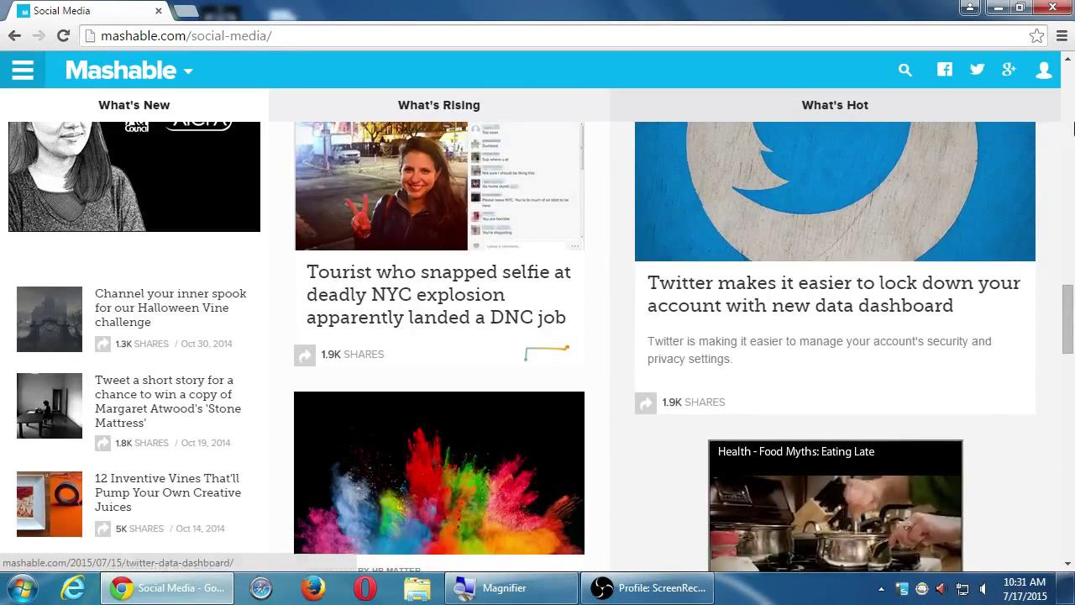
{"action": "left_click_drag", "start_coordinate": [1068, 311], "coordinate": [1069, 81]}
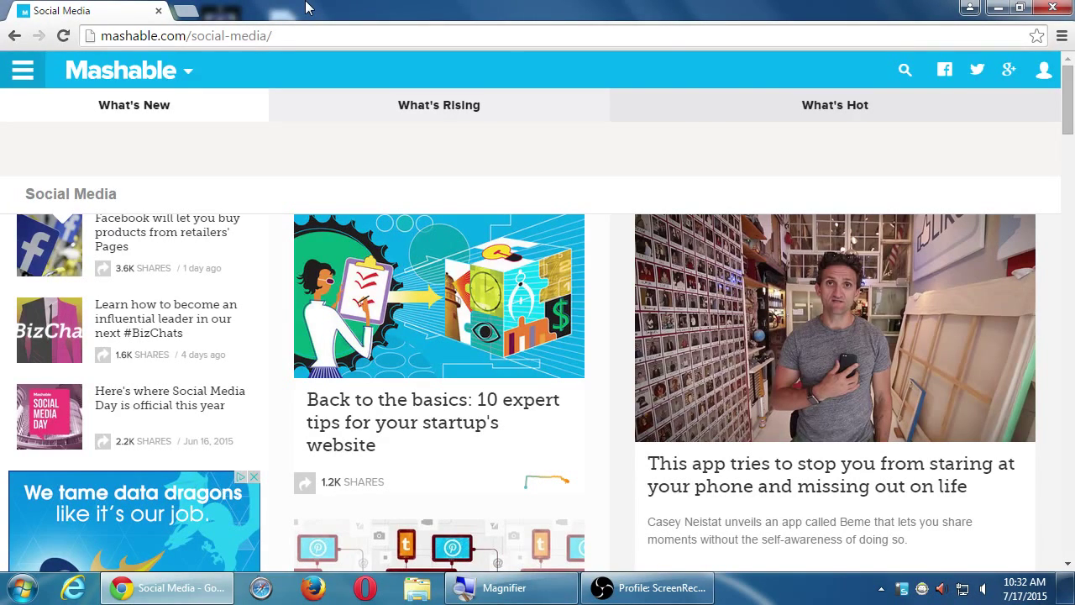
- Show the site's section navigation beside the articles, hide it again, and inspect the social network links in the site header
{"action": "left_click", "coordinate": [20, 71]}
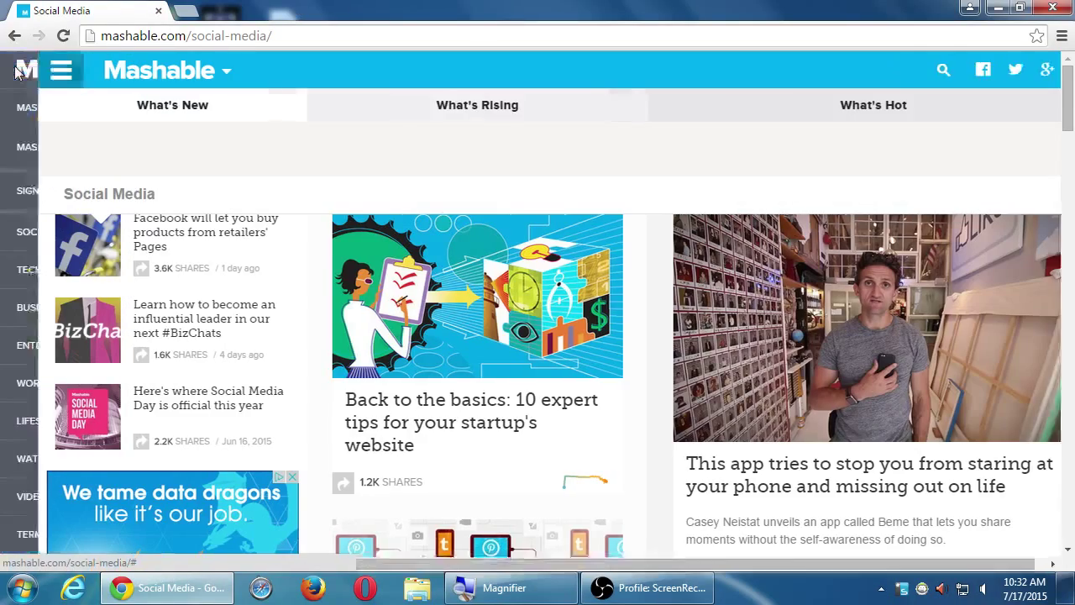
{"action": "scroll", "coordinate": [566, 377], "scroll_direction": "down", "scroll_amount": 6}
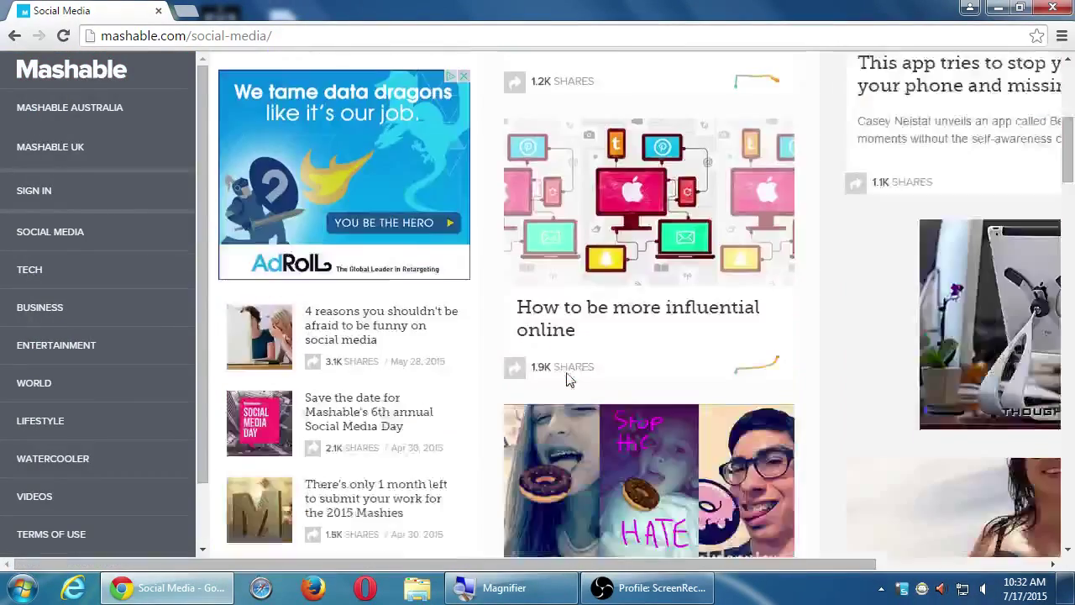
{"action": "scroll", "coordinate": [567, 377], "scroll_direction": "up", "scroll_amount": 3}
{"action": "scroll", "coordinate": [568, 373], "scroll_direction": "up", "scroll_amount": 3}
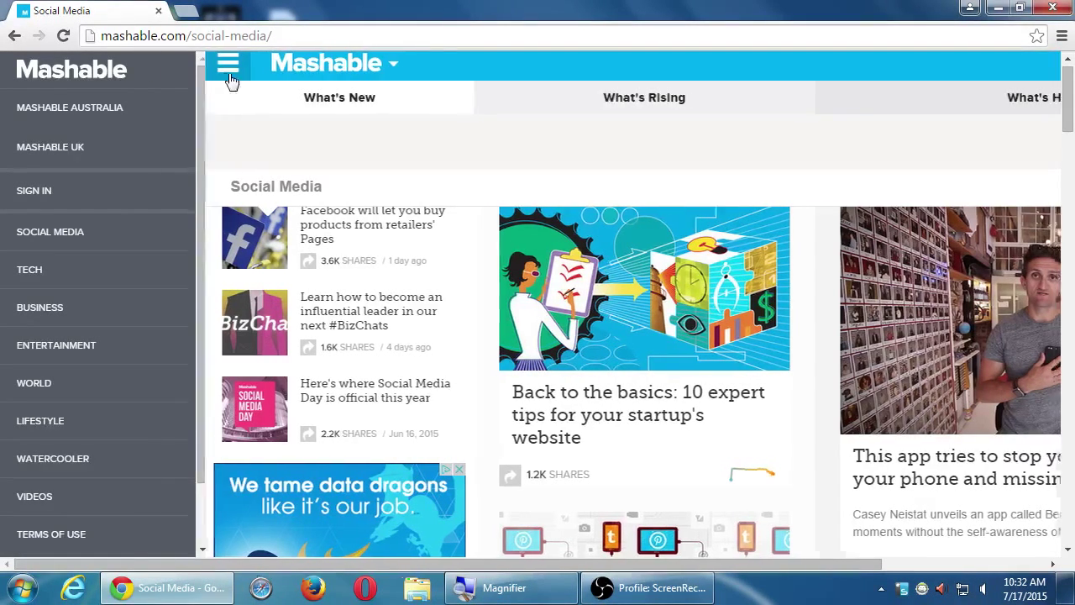
{"action": "left_click", "coordinate": [229, 64]}
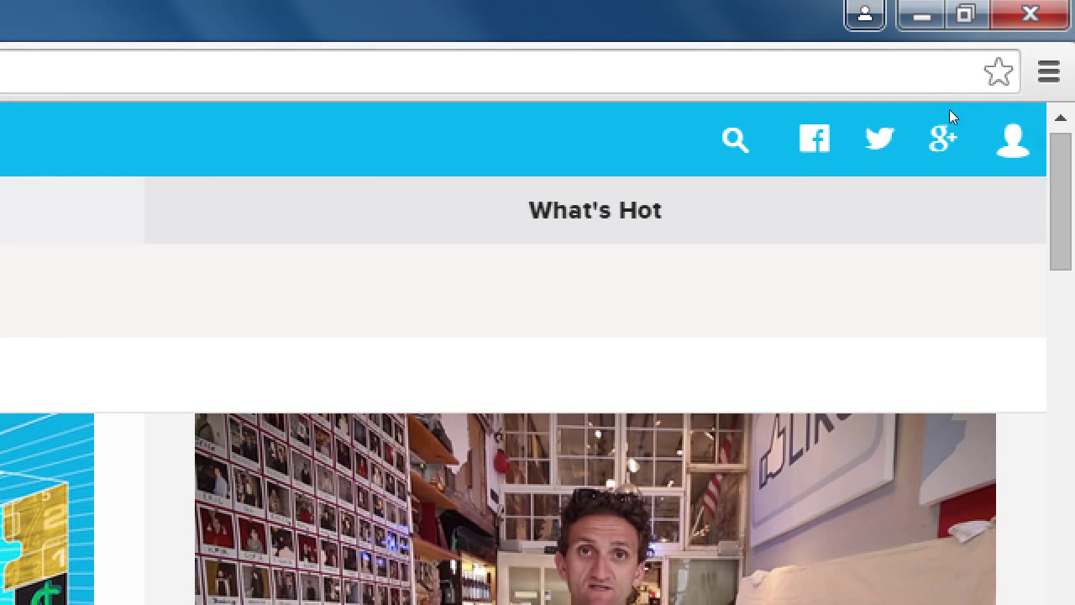
{"action": "mouse_move", "coordinate": [941, 89]}
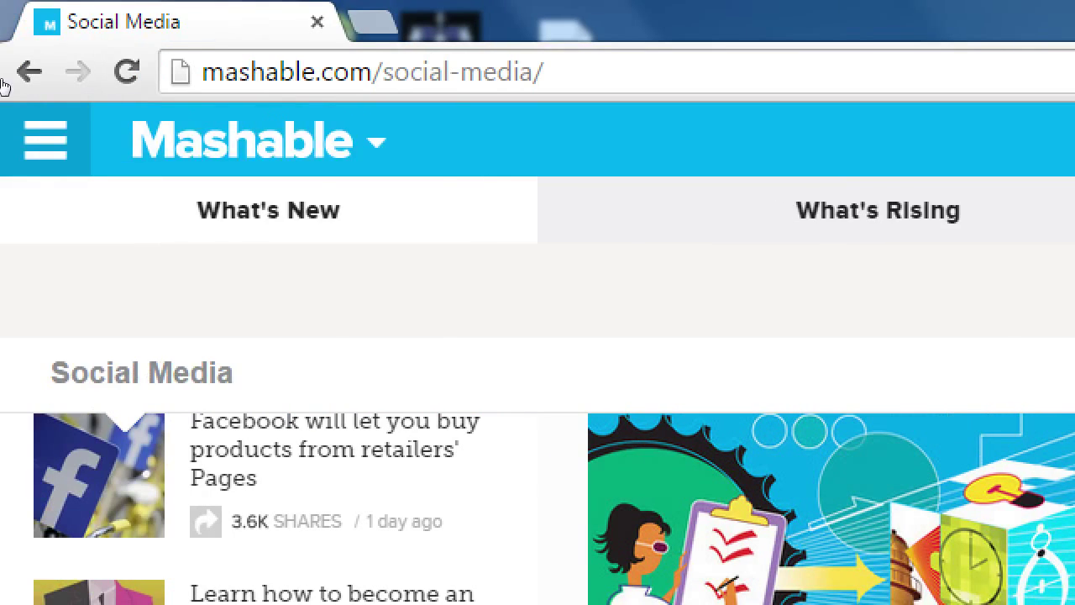
- Go to Mashable's Google+ page at google.com/+mashable
{"action": "left_click", "coordinate": [177, 47]}
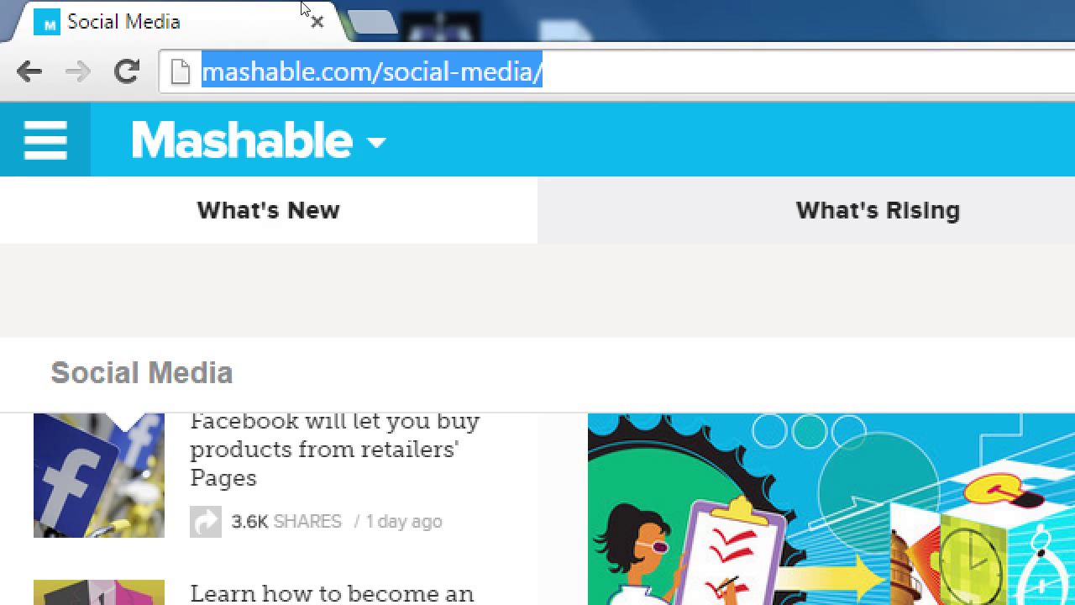
{"action": "type", "text": "google.com/"}
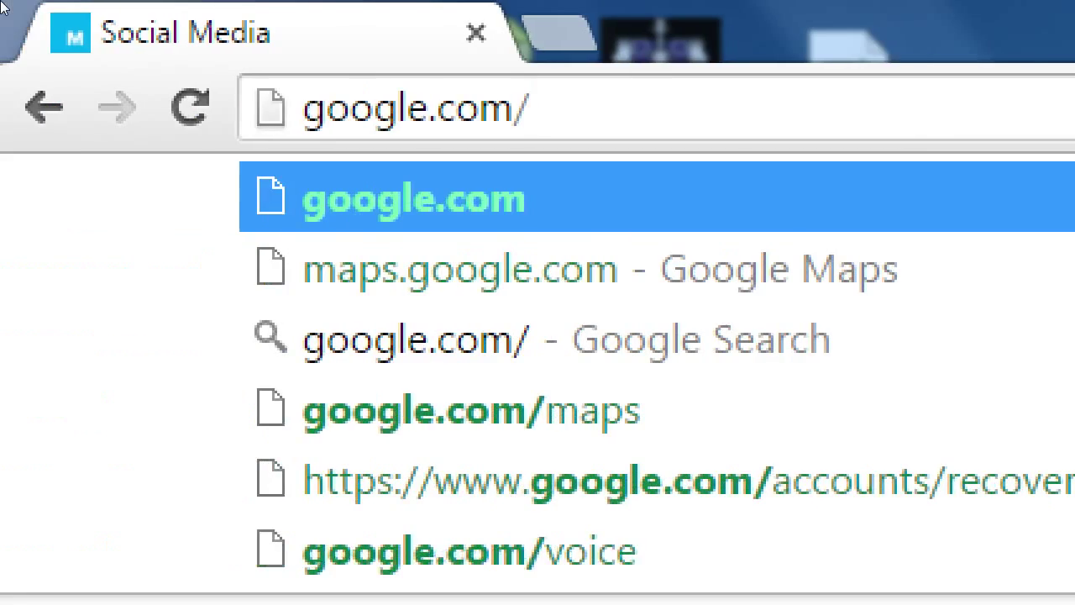
{"action": "type", "text": "+ma"}
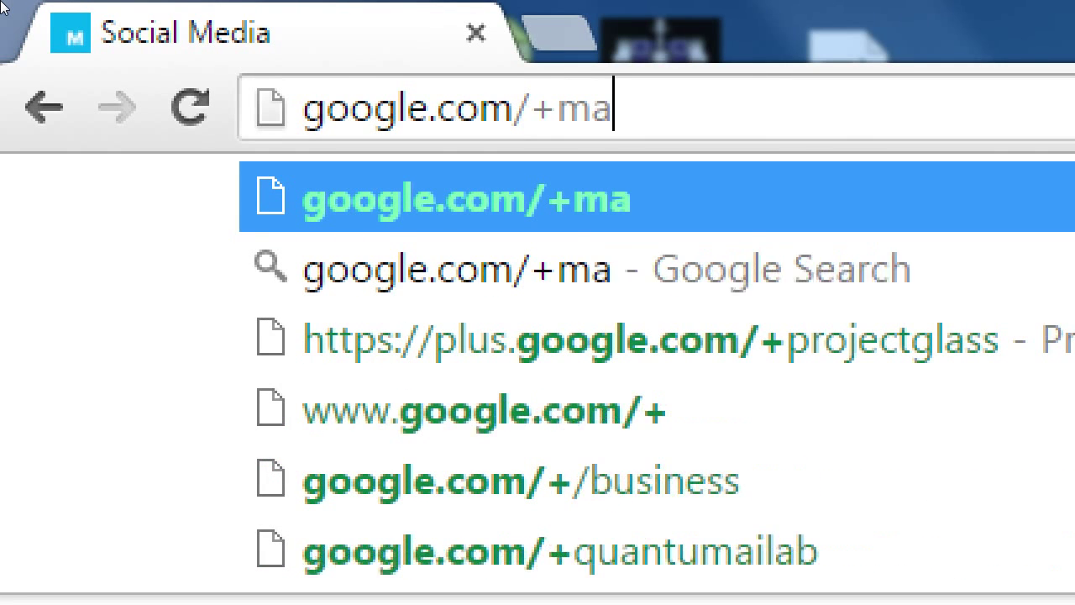
{"action": "type", "text": "shable"}
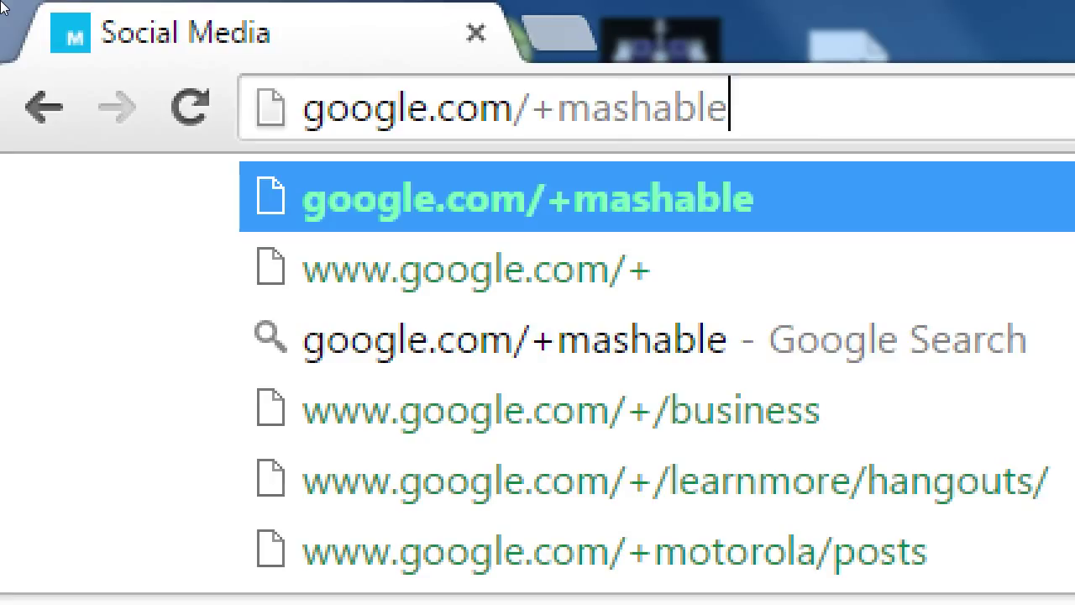
{"action": "key", "text": "Return"}
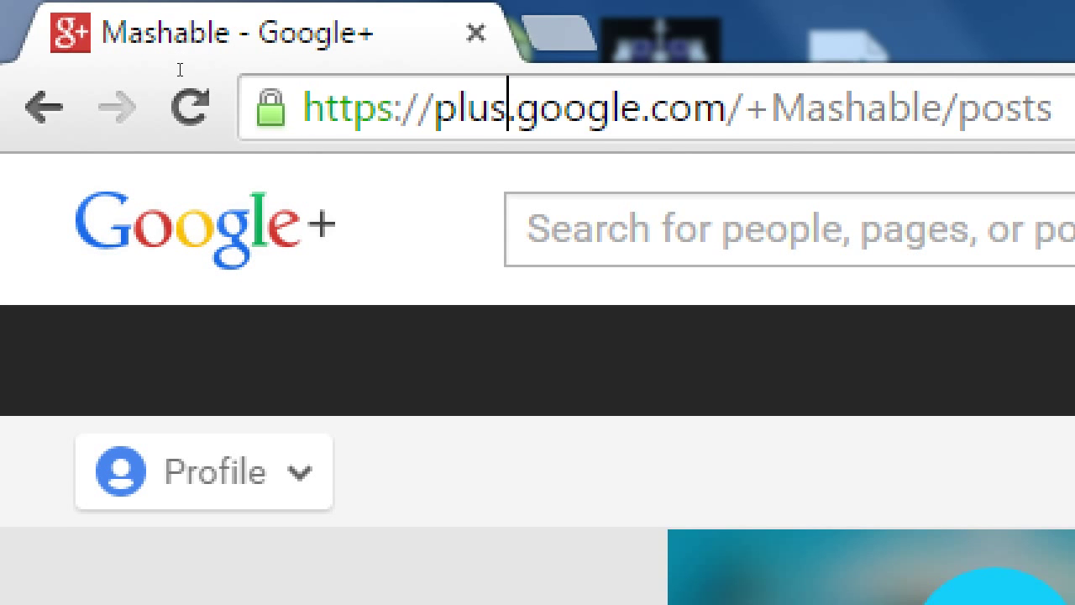
{"action": "key", "text": "Right"}
{"action": "key", "text": "shift+Home"}
{"action": "key", "text": "BackSpace"}
{"action": "key", "text": "End"}
{"action": "key", "text": "BackSpace"}
{"action": "key", "text": "BackSpace"}
{"action": "key", "text": "BackSpace"}
{"action": "key", "text": "BackSpace"}
{"action": "key", "text": "BackSpace"}
{"action": "key", "text": "BackSpace"}
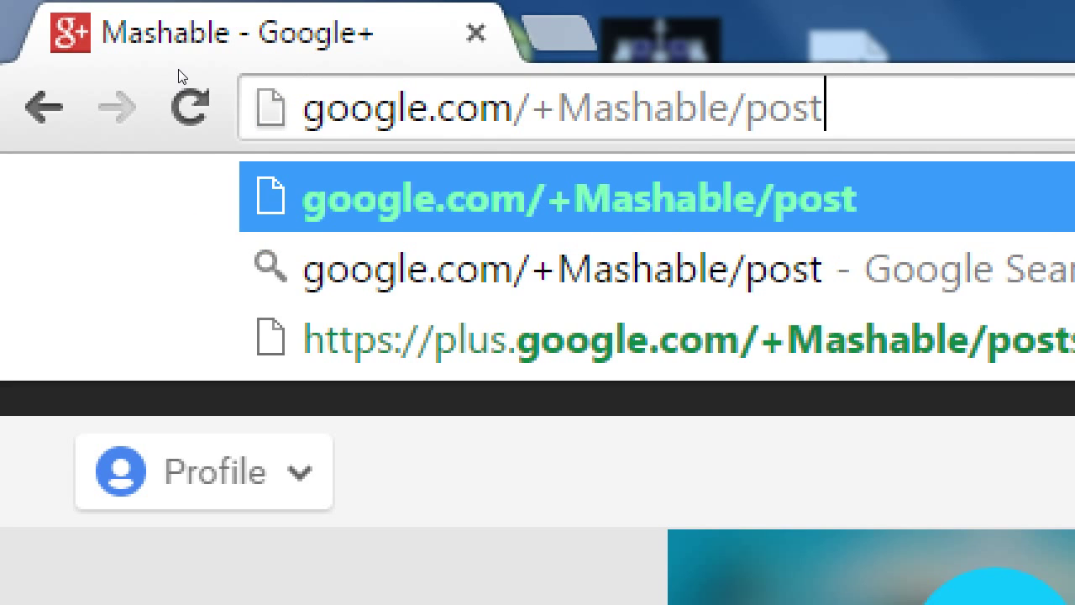
{"action": "key", "text": "Down"}
{"action": "key", "text": "Left"}
{"action": "key", "text": "Left"}
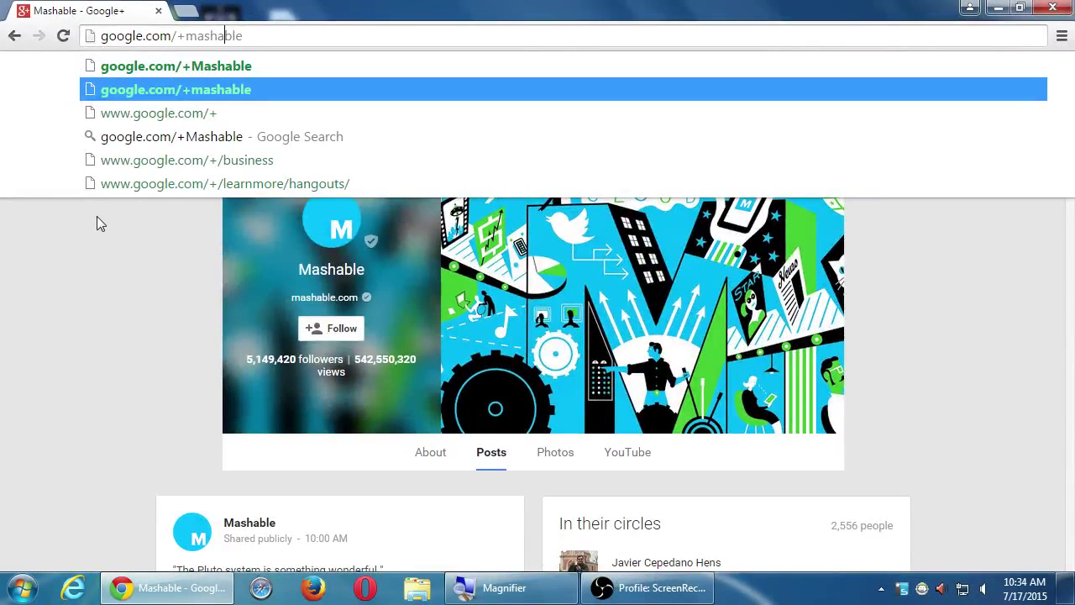
{"action": "left_click", "coordinate": [97, 243]}
{"action": "scroll", "coordinate": [97, 244], "scroll_direction": "down", "scroll_amount": 2}
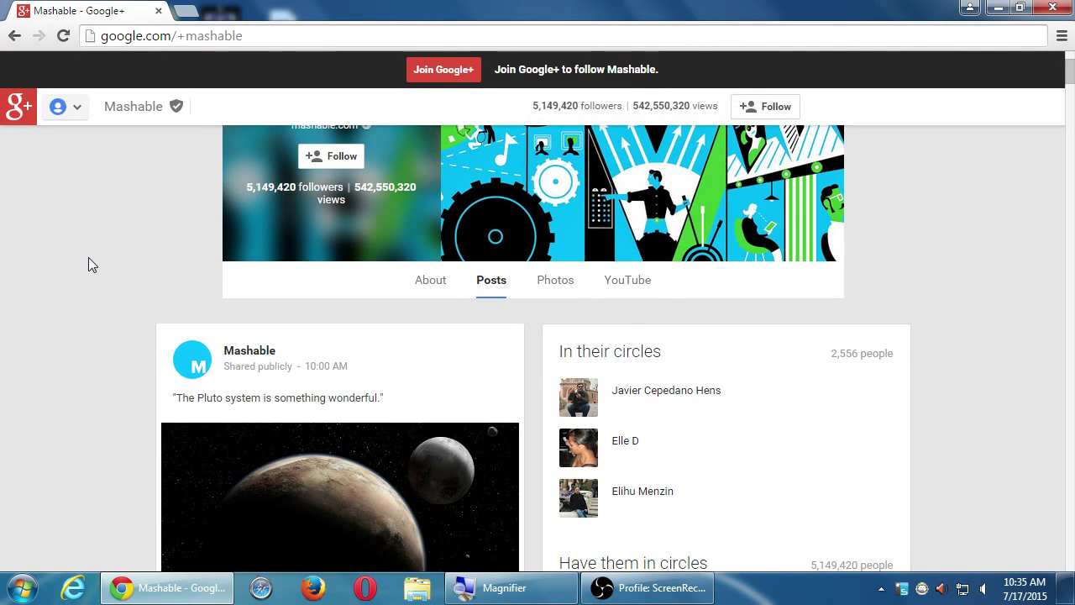
{"action": "scroll", "coordinate": [135, 211], "scroll_direction": "up", "scroll_amount": 2}
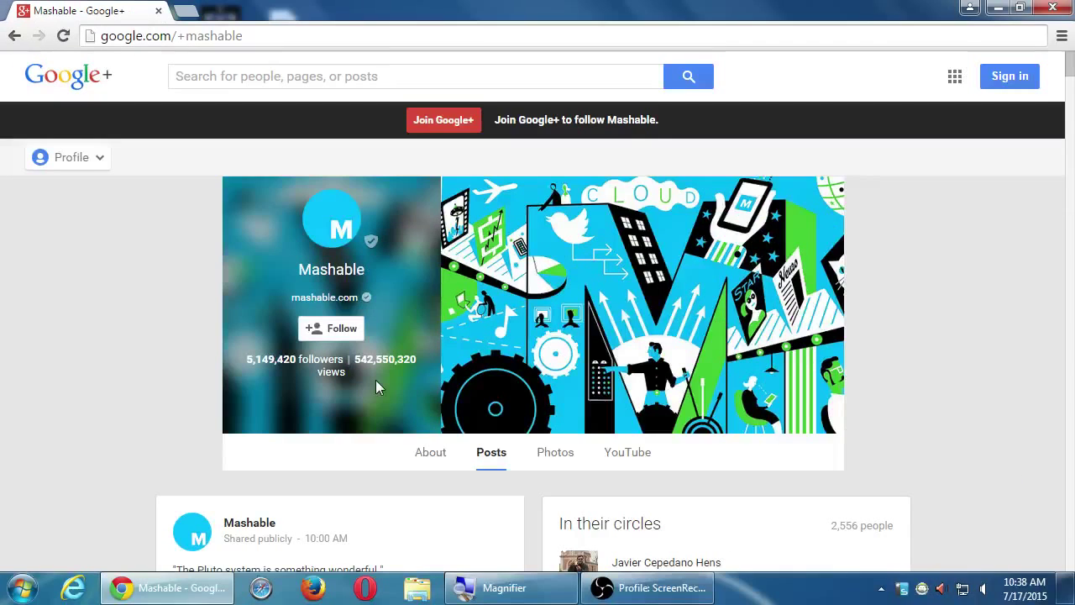
- Look over the newest post about Pluto on Mashable's Google+ page, along with the circles and communities listed beside it
{"action": "scroll", "coordinate": [63, 338], "scroll_direction": "down", "scroll_amount": 3}
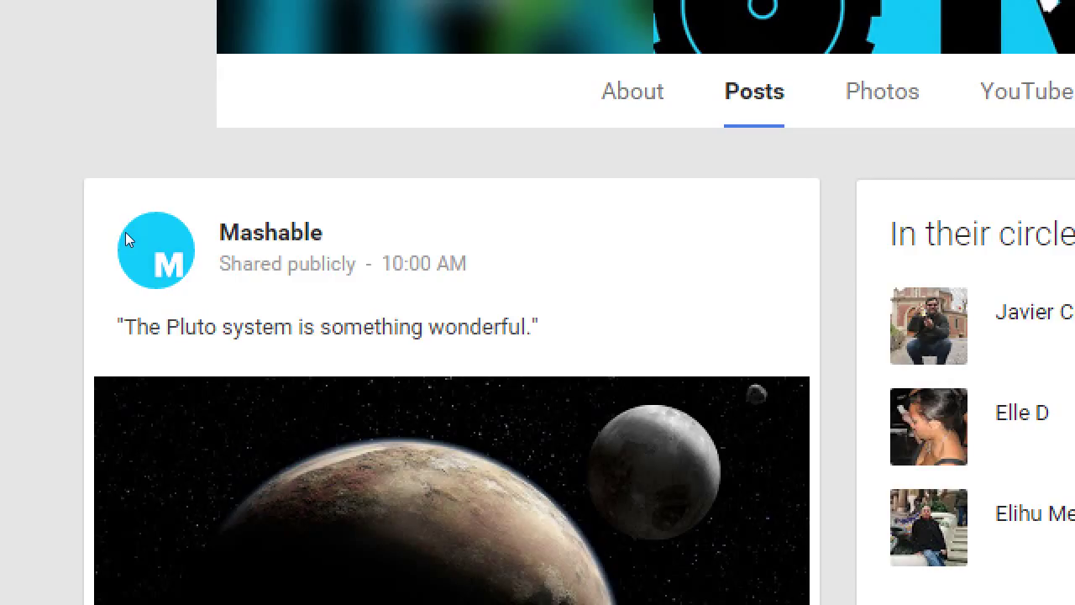
{"action": "key", "text": "super+minus"}
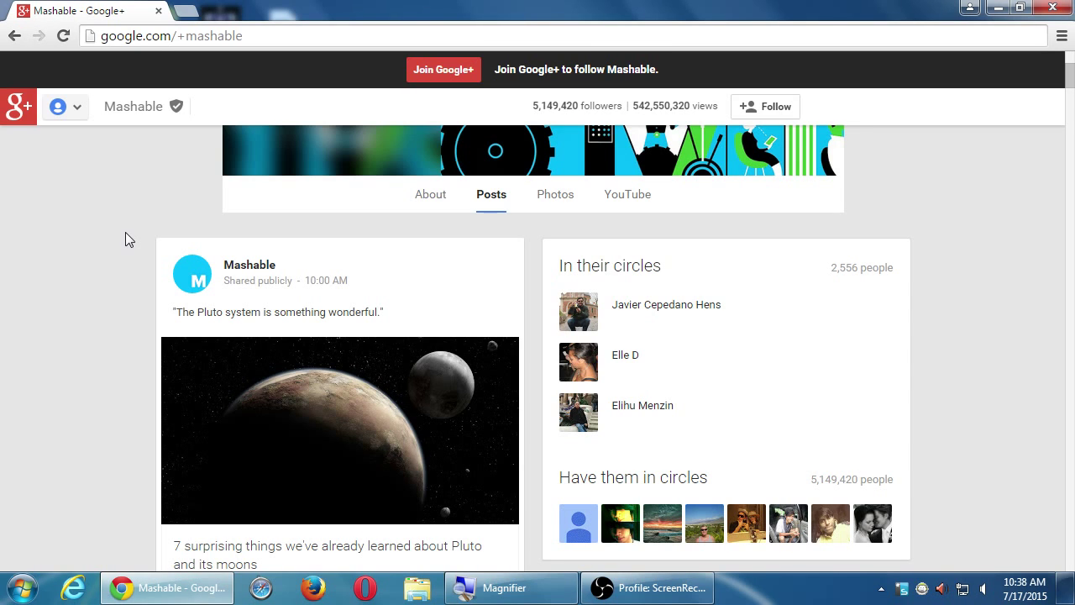
{"action": "scroll", "coordinate": [125, 233], "scroll_direction": "down", "scroll_amount": 1}
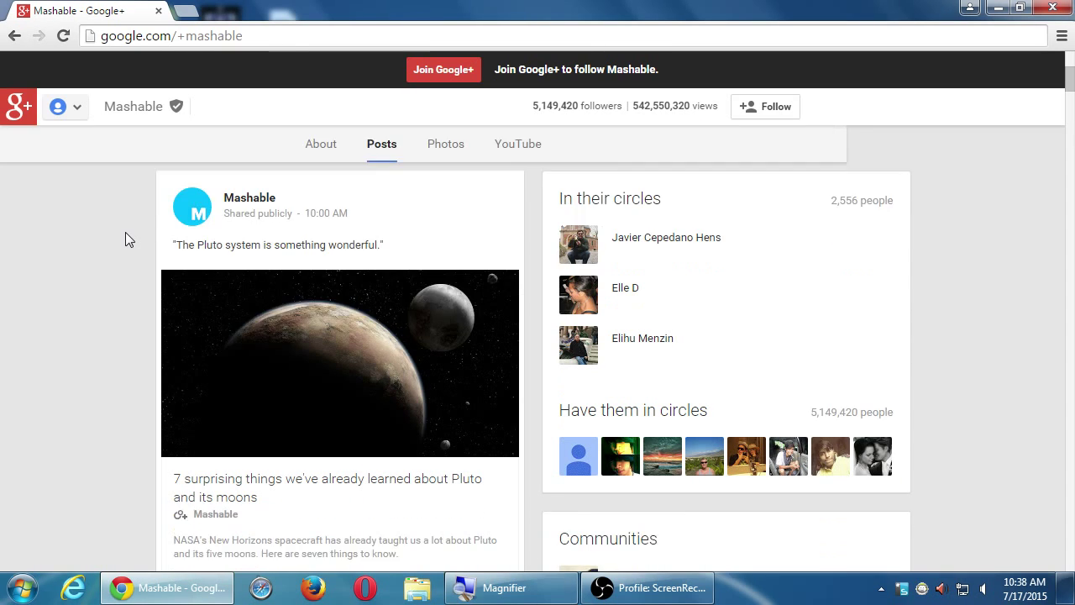
{"action": "scroll", "coordinate": [125, 240], "scroll_direction": "down", "scroll_amount": 1}
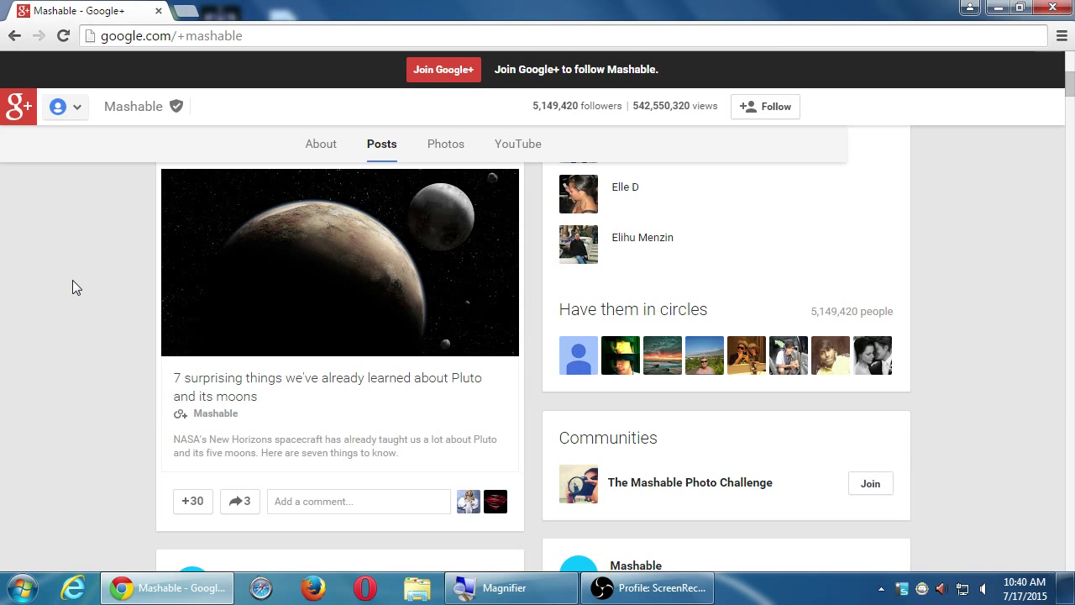
{"action": "scroll", "coordinate": [72, 281], "scroll_direction": "down", "scroll_amount": 1}
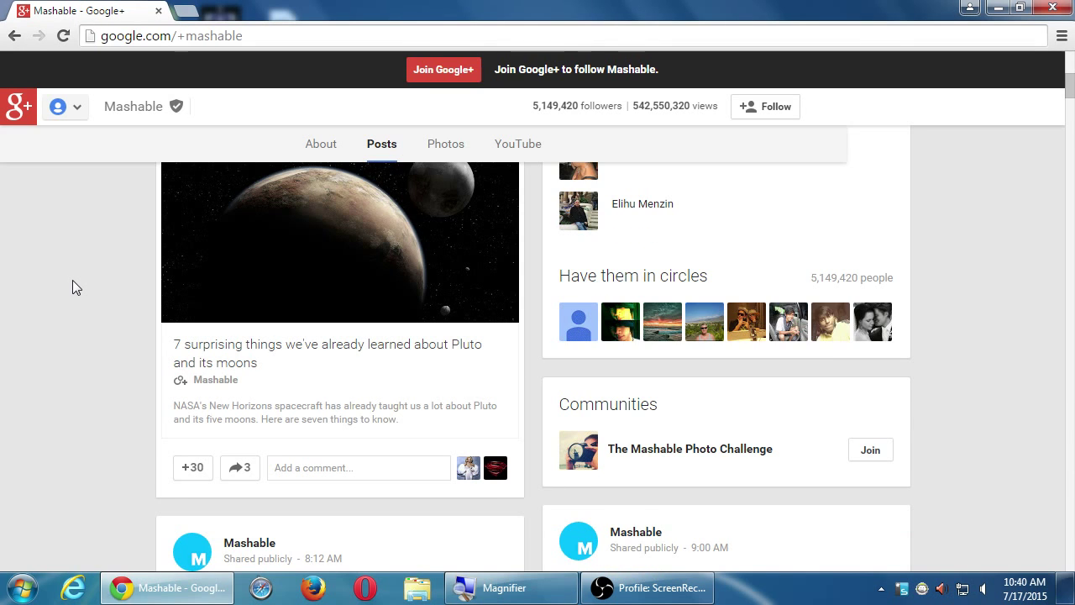
{"action": "scroll", "coordinate": [72, 287], "scroll_direction": "down", "scroll_amount": 1}
{"action": "scroll", "coordinate": [72, 288], "scroll_direction": "down", "scroll_amount": 2}
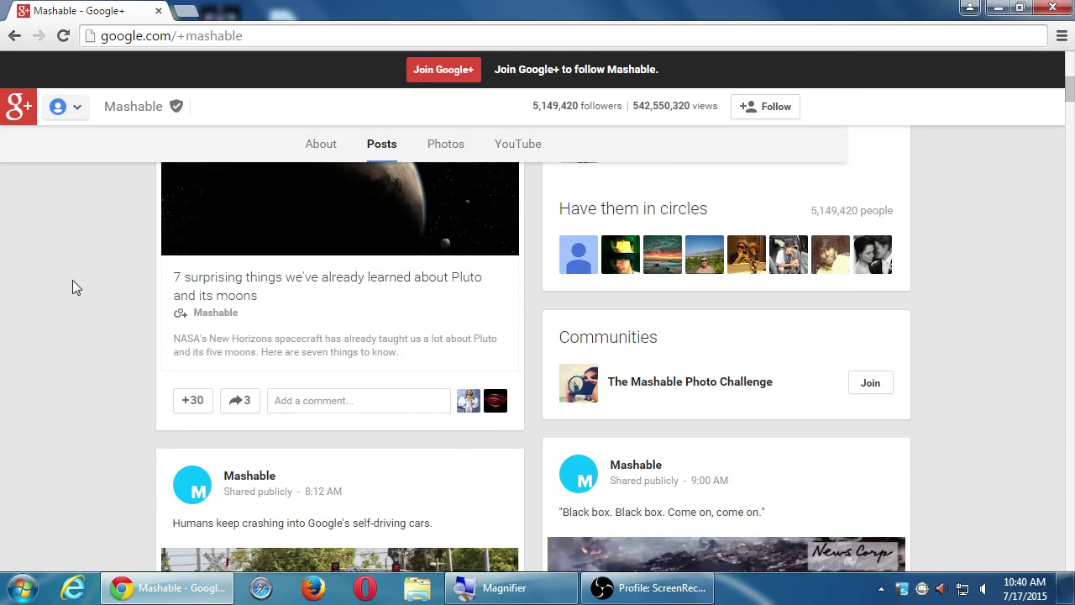
- Browse Mashable's Google+ posts on self-driving cars, flight MH17 and the worst film special effects, including their reader comments
{"action": "scroll", "coordinate": [72, 287], "scroll_direction": "down", "scroll_amount": 4}
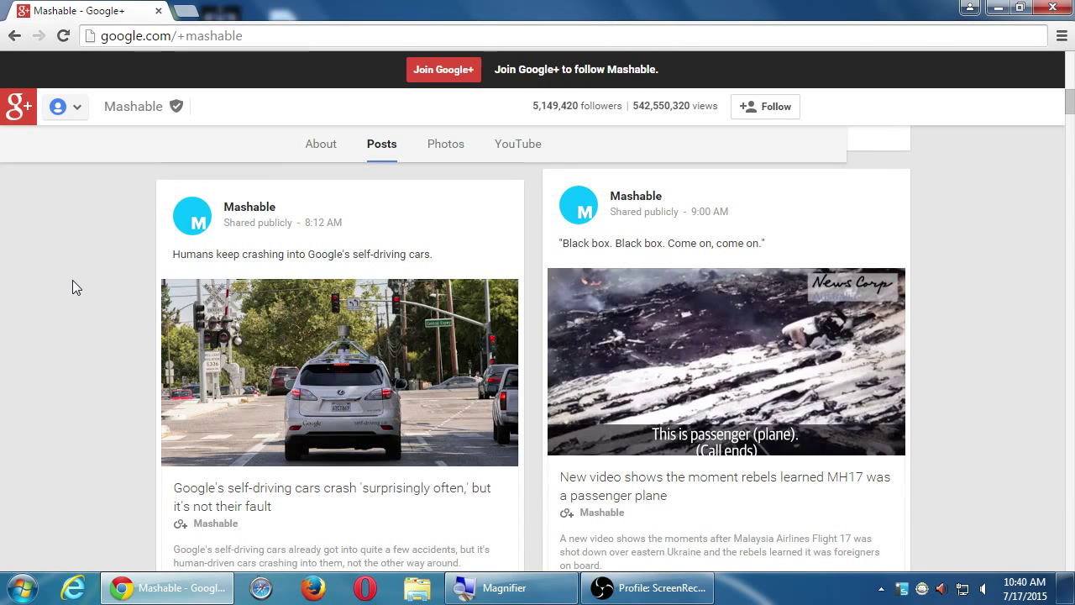
{"action": "scroll", "coordinate": [72, 286], "scroll_direction": "down", "scroll_amount": 1}
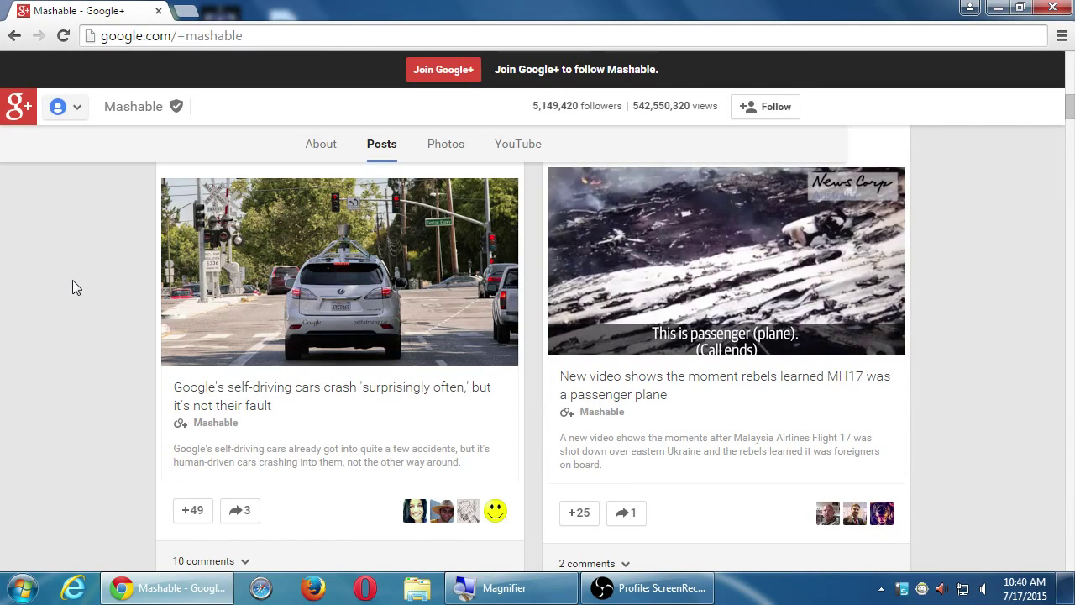
{"action": "scroll", "coordinate": [73, 281], "scroll_direction": "down", "scroll_amount": 1}
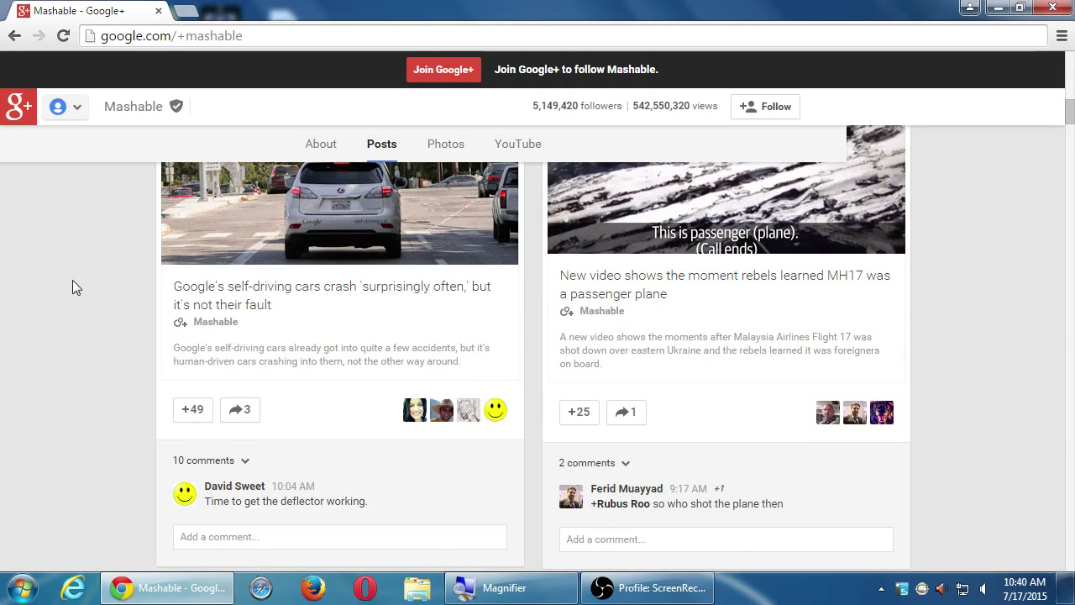
{"action": "scroll", "coordinate": [72, 281], "scroll_direction": "down", "scroll_amount": 1}
{"action": "scroll", "coordinate": [73, 281], "scroll_direction": "down", "scroll_amount": 3}
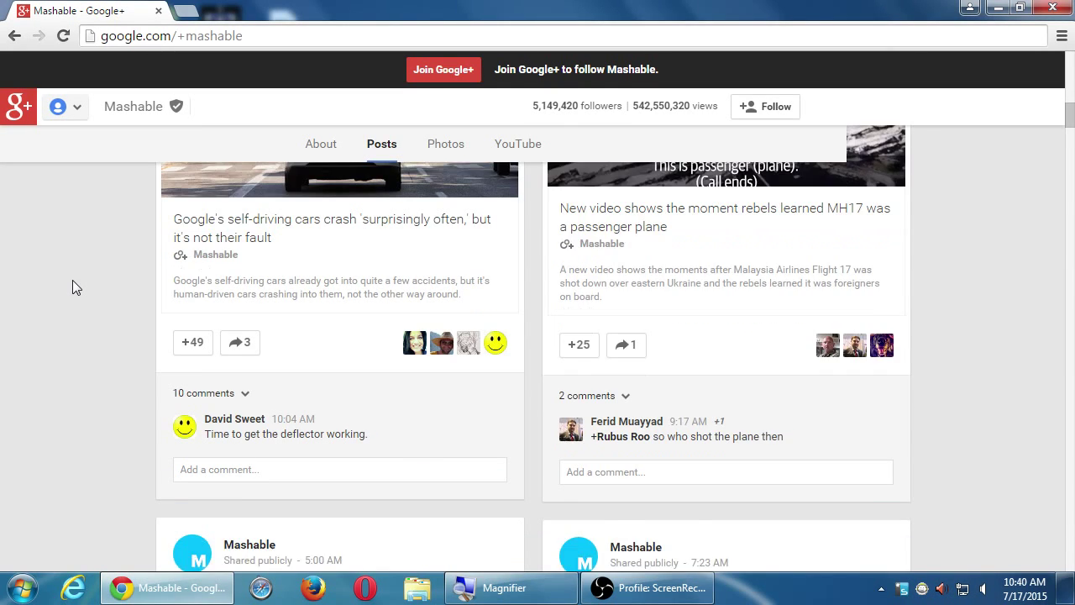
{"action": "scroll", "coordinate": [72, 287], "scroll_direction": "down", "scroll_amount": 2}
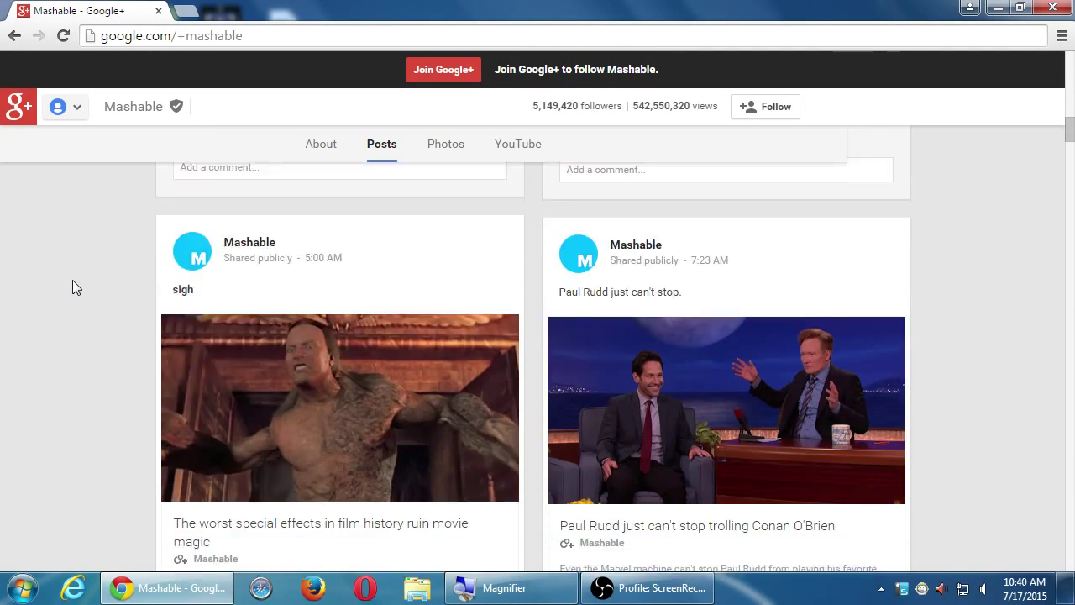
{"action": "scroll", "coordinate": [72, 288], "scroll_direction": "down", "scroll_amount": 3}
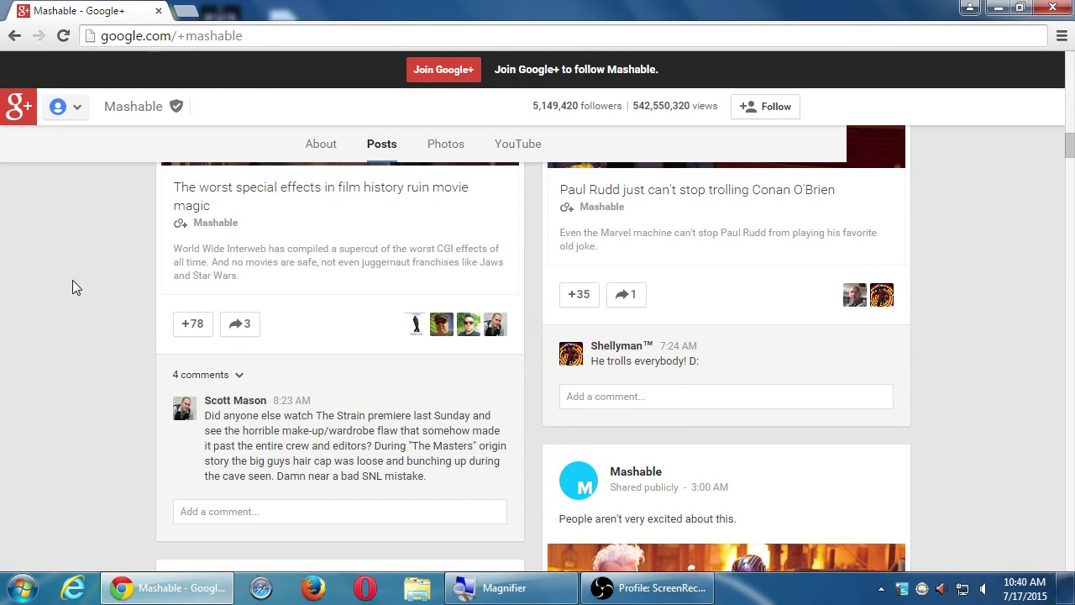
{"action": "scroll", "coordinate": [72, 287], "scroll_direction": "up", "scroll_amount": 2}
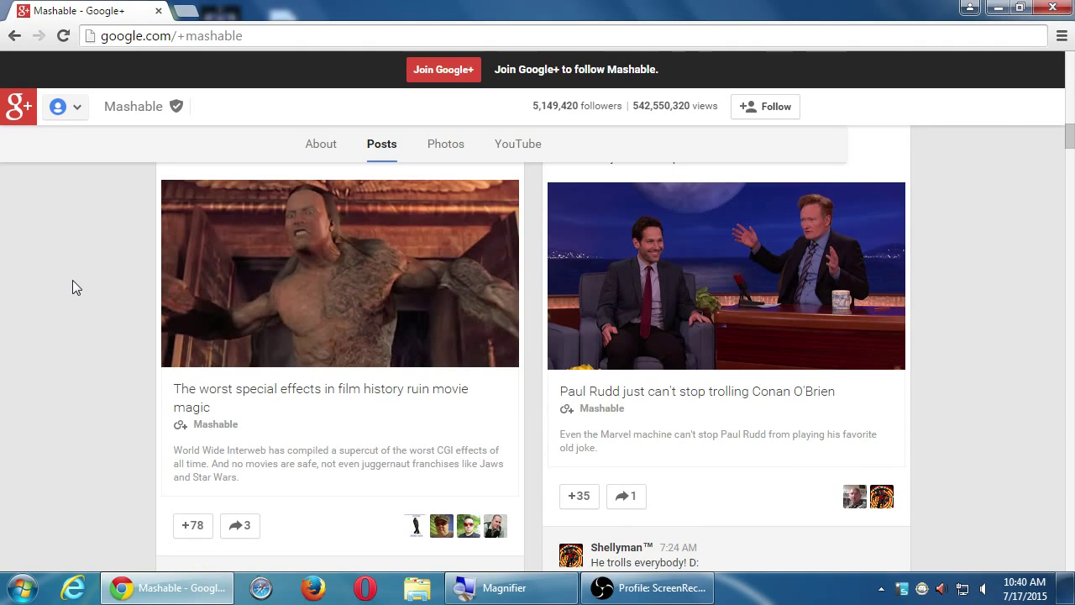
- Browse the older Google+ posts, from the anonymous comments and X-Men stories to the professor's extra credit and sea slug stories
{"action": "scroll", "coordinate": [72, 288], "scroll_direction": "down", "scroll_amount": 4}
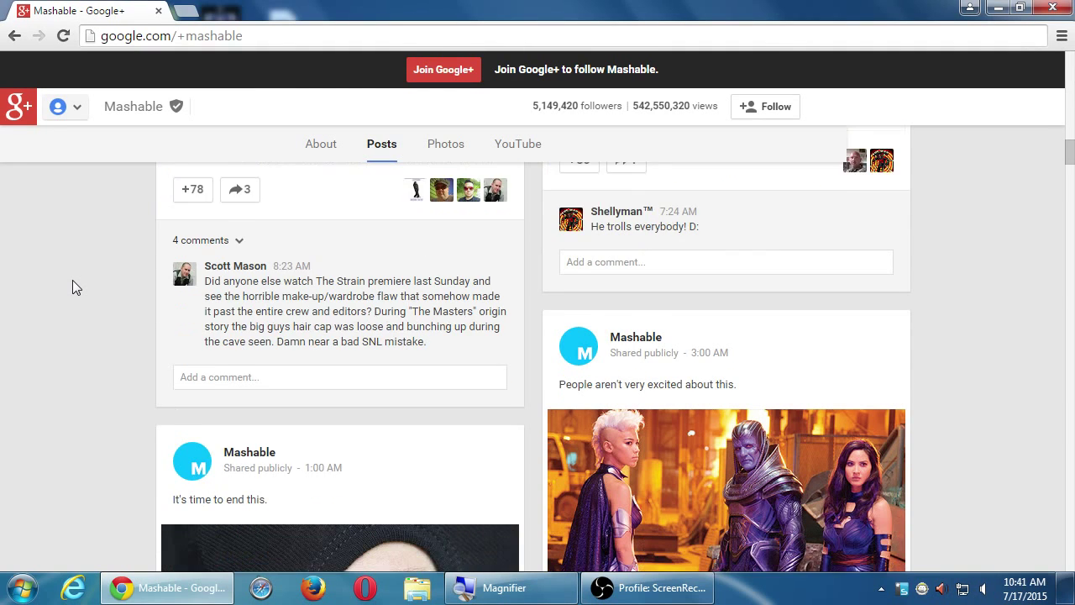
{"action": "scroll", "coordinate": [73, 282], "scroll_direction": "down", "scroll_amount": 4}
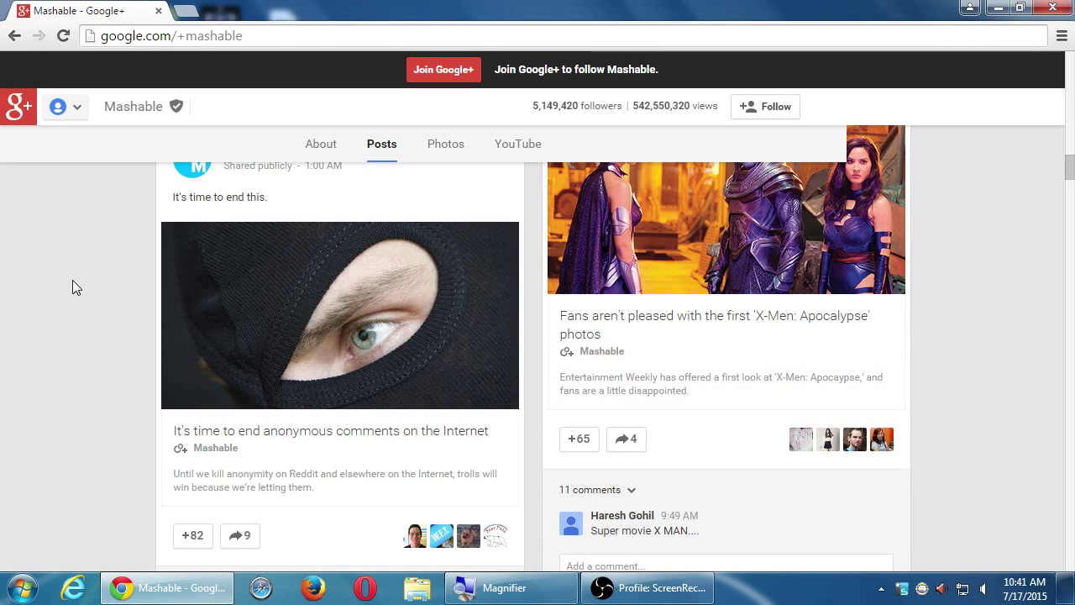
{"action": "scroll", "coordinate": [73, 288], "scroll_direction": "up", "scroll_amount": 1}
{"action": "scroll", "coordinate": [72, 288], "scroll_direction": "down", "scroll_amount": 1}
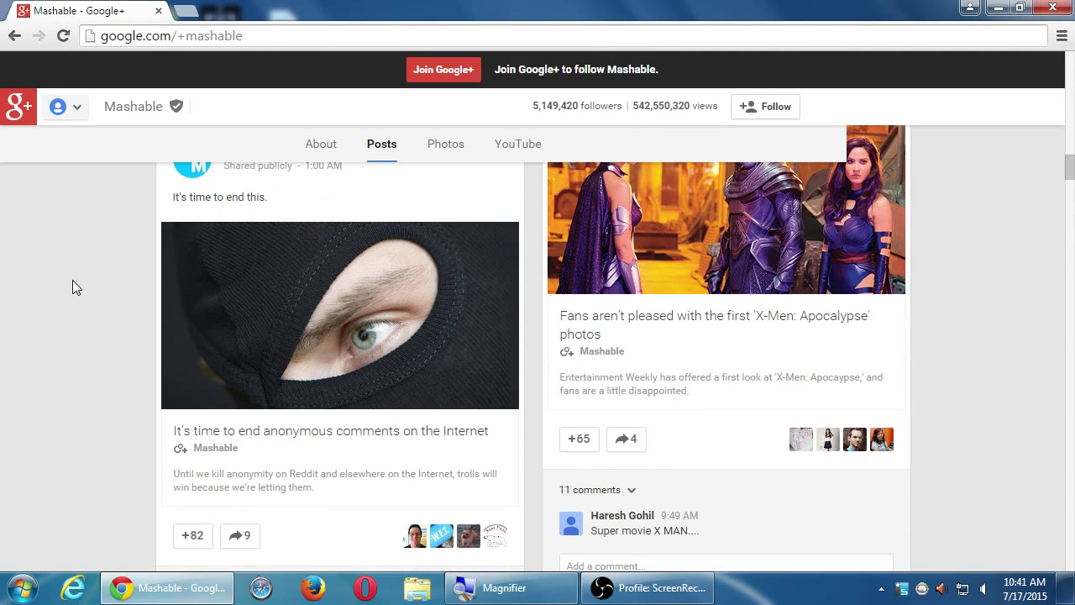
{"action": "scroll", "coordinate": [73, 287], "scroll_direction": "down", "scroll_amount": 3}
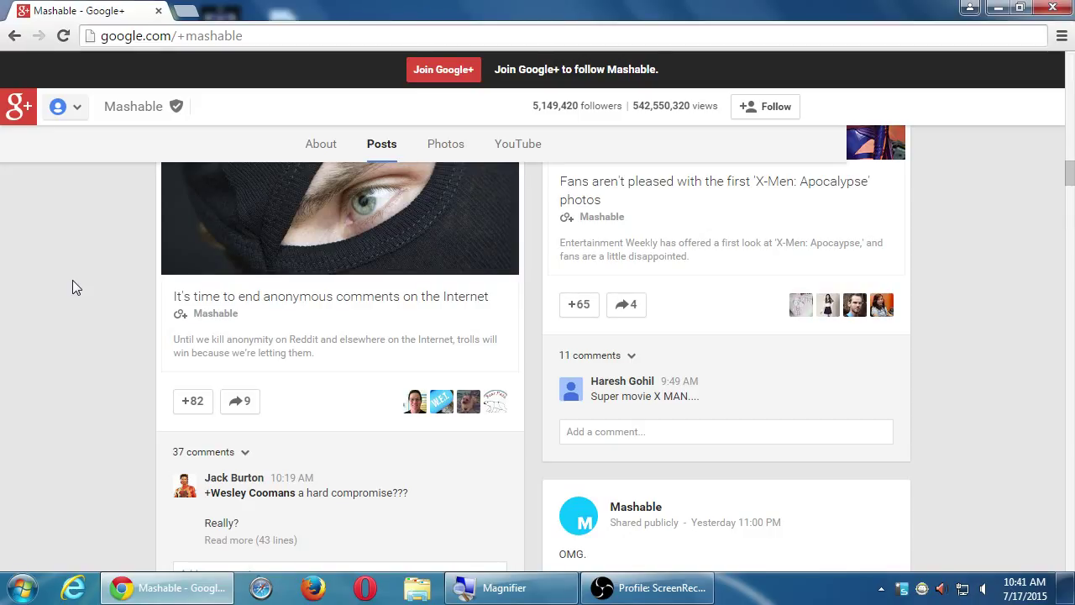
{"action": "scroll", "coordinate": [72, 280], "scroll_direction": "down", "scroll_amount": 1}
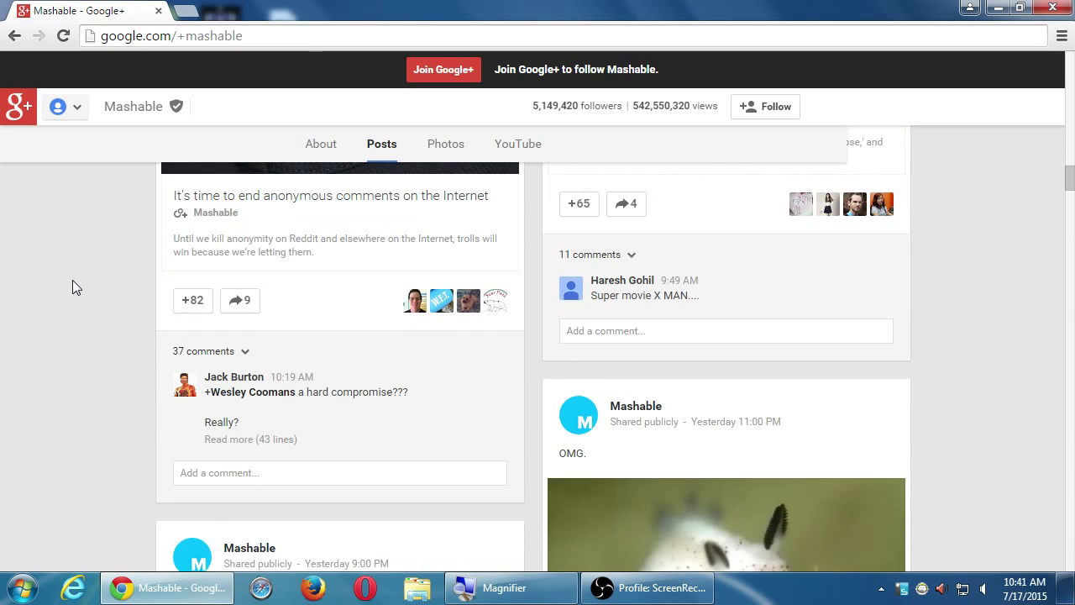
{"action": "scroll", "coordinate": [73, 288], "scroll_direction": "down", "scroll_amount": 3}
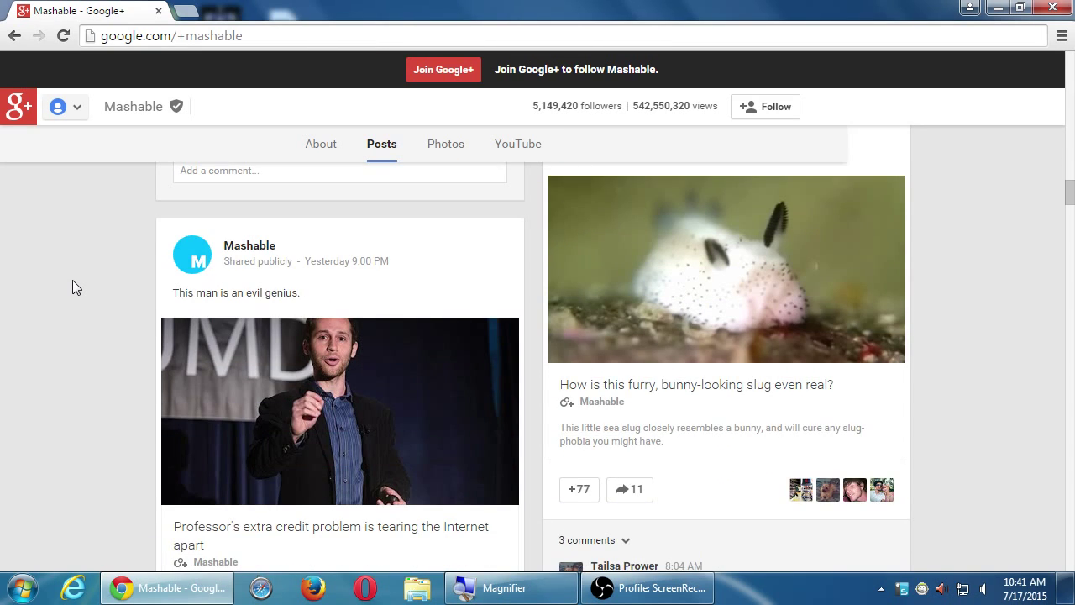
{"action": "scroll", "coordinate": [73, 280], "scroll_direction": "down", "scroll_amount": 1}
{"action": "scroll", "coordinate": [72, 287], "scroll_direction": "down", "scroll_amount": 1}
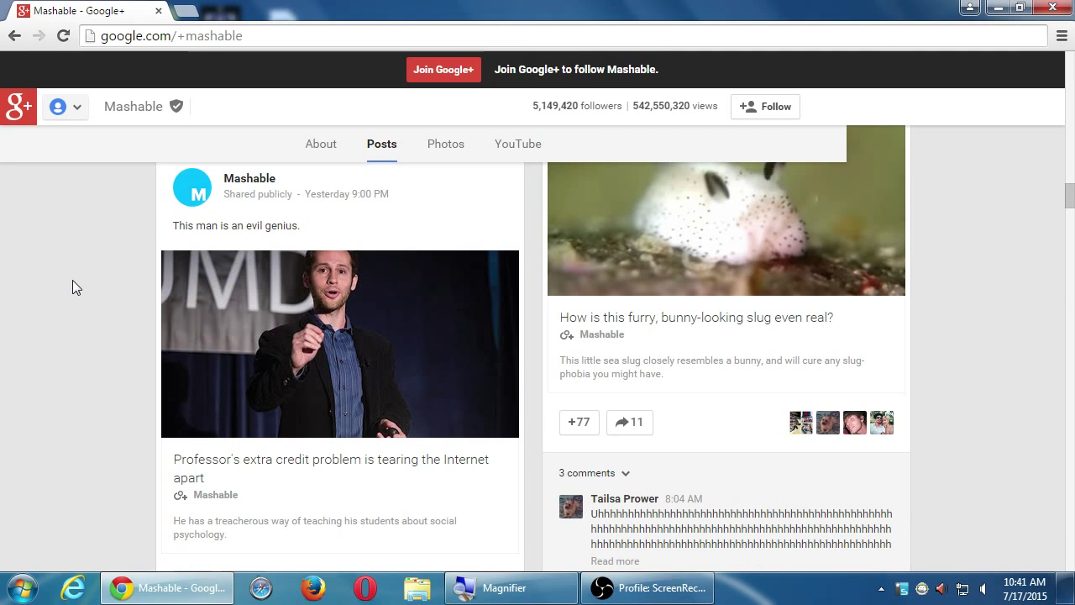
{"action": "scroll", "coordinate": [72, 287], "scroll_direction": "down", "scroll_amount": 1}
{"action": "scroll", "coordinate": [72, 287], "scroll_direction": "up", "scroll_amount": 4}
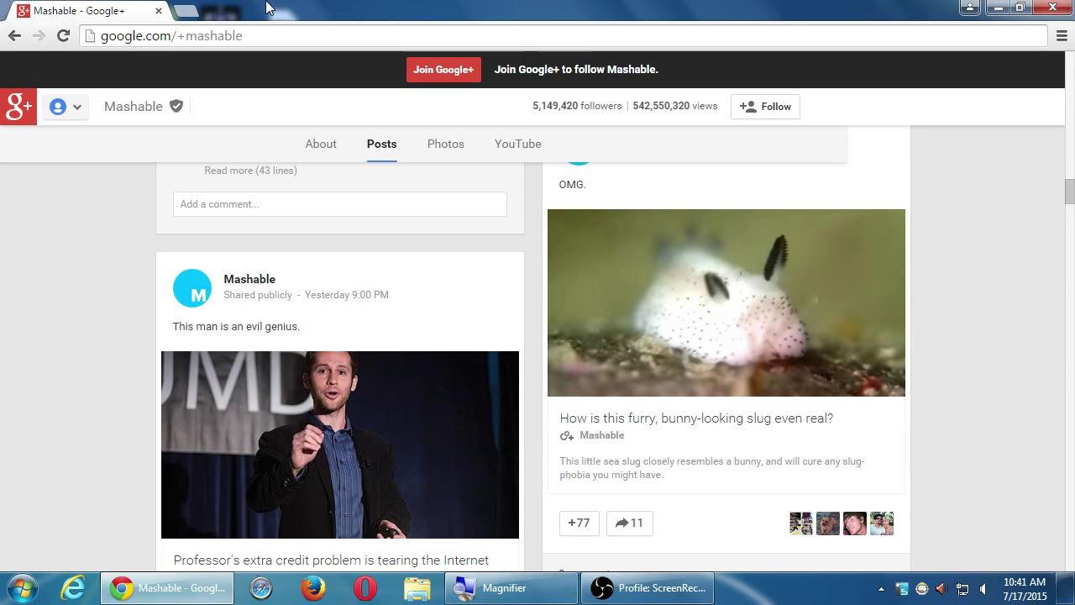
- Open Mashable's Twitter page at twitter.com/mashable in a new browser tab, keeping the Google+ page open
{"action": "key", "text": "super+plus"}
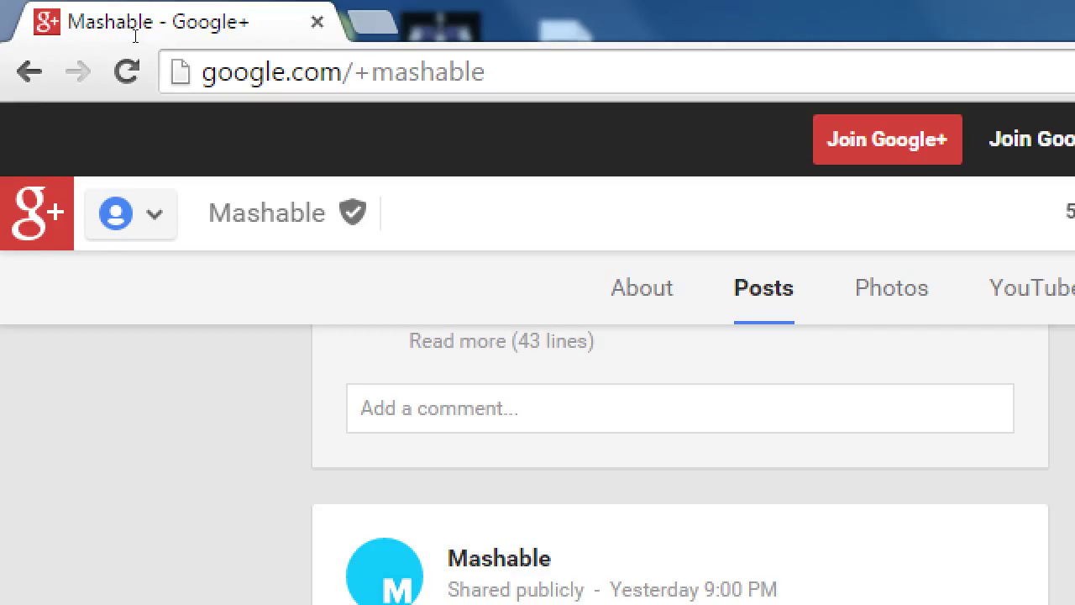
{"action": "key", "text": "ctrl+t"}
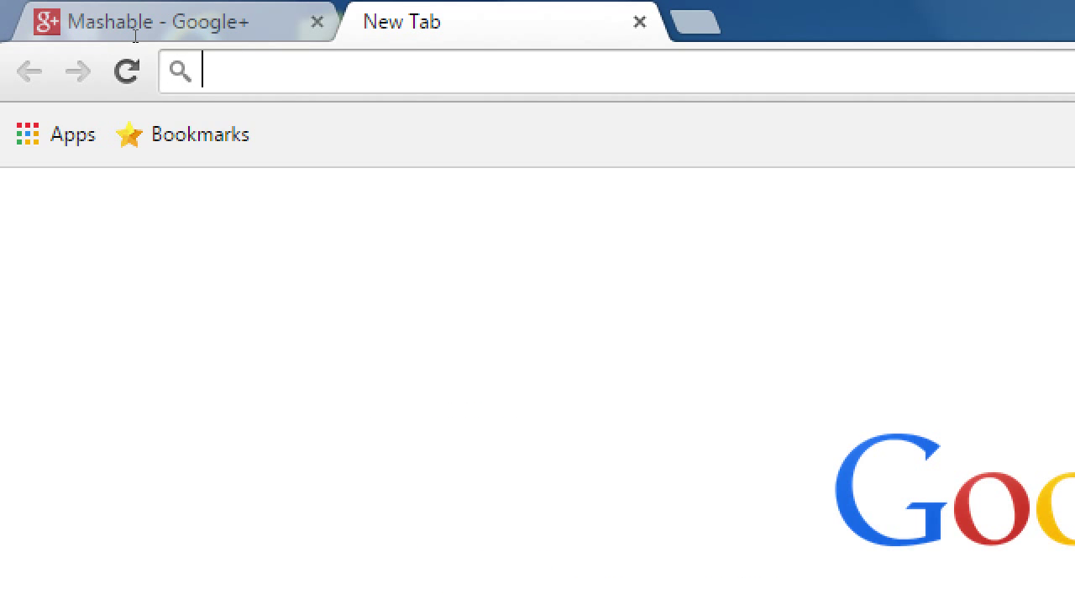
{"action": "type", "text": "twitter.com/"}
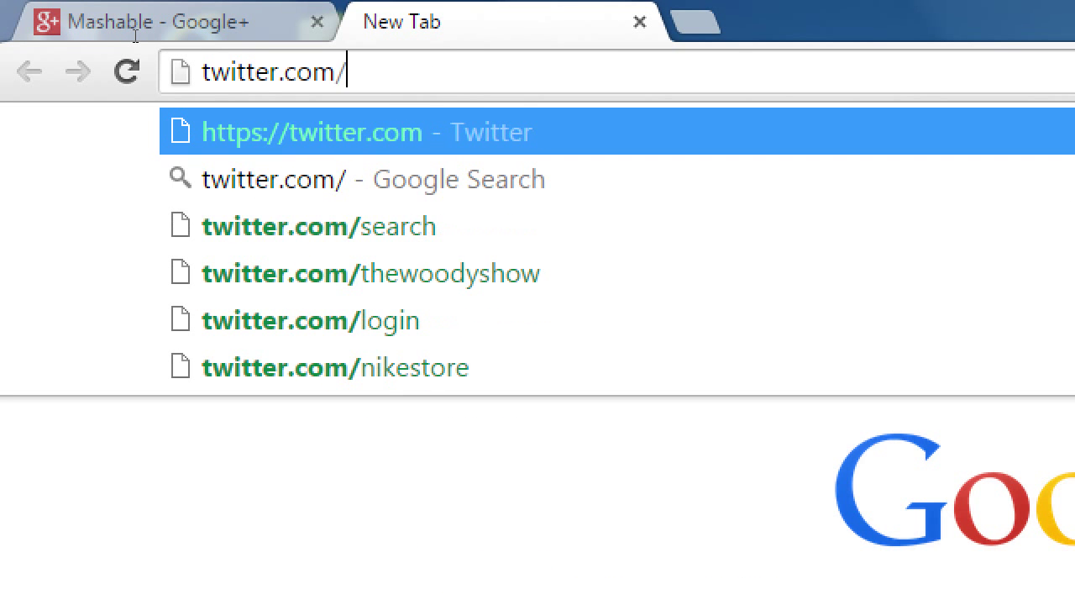
{"action": "type", "text": "mashable"}
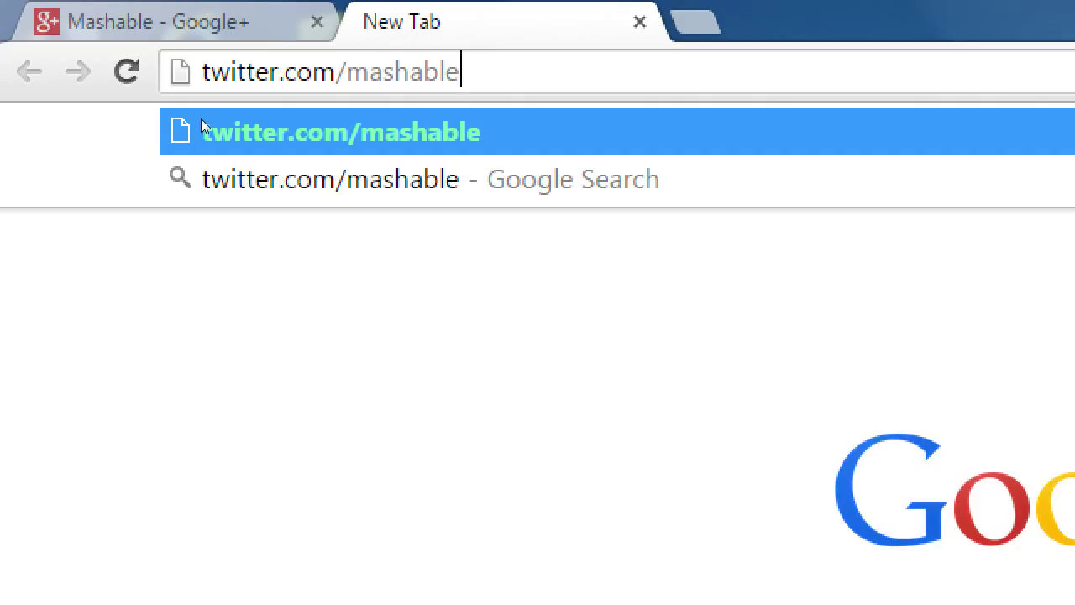
{"action": "left_click", "coordinate": [68, 12]}
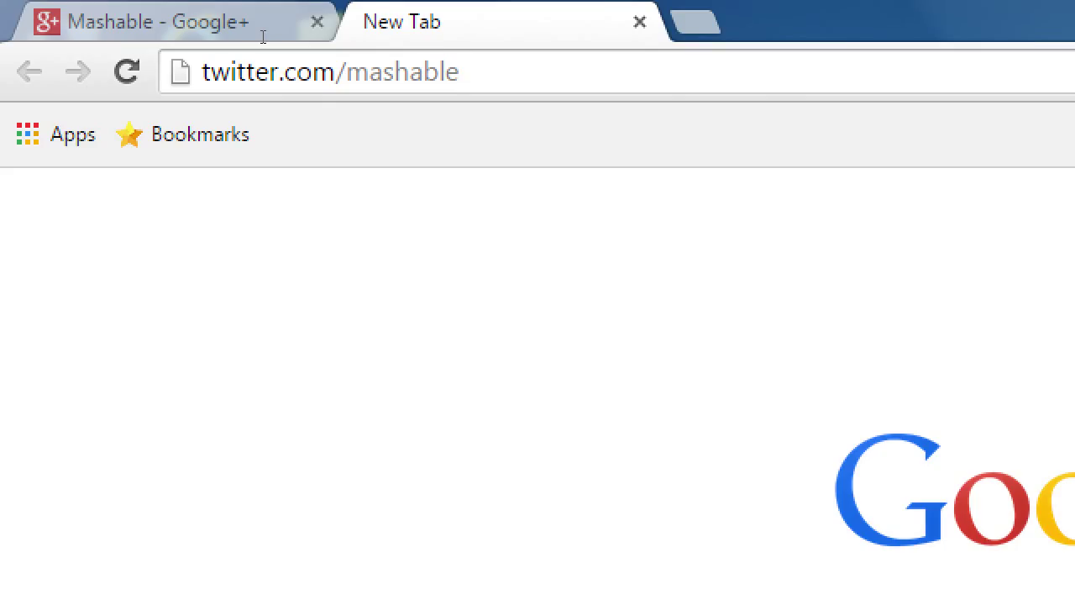
{"action": "key", "text": "Return"}
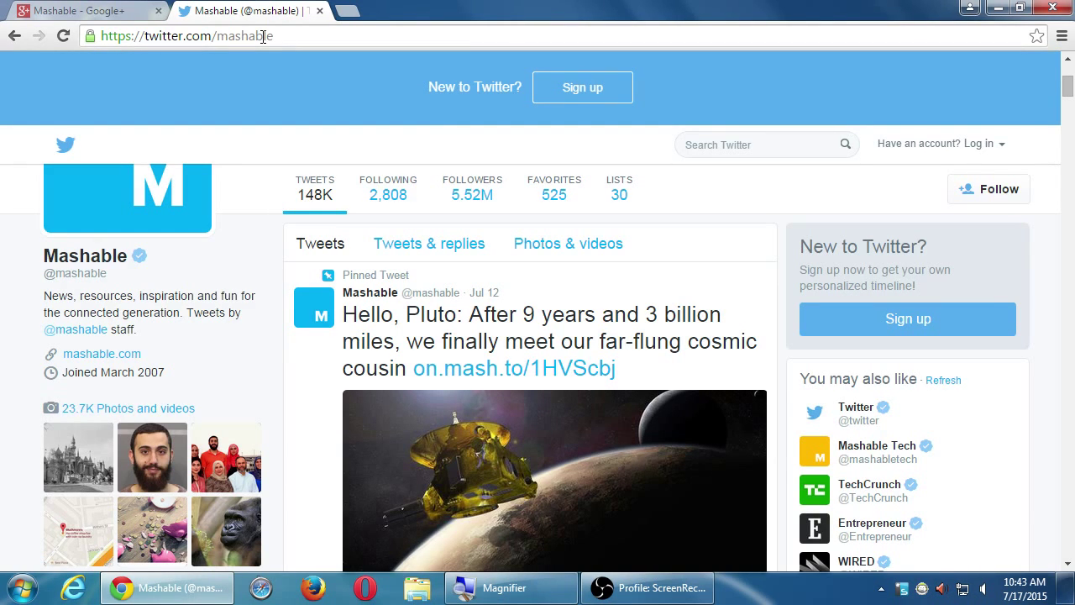
- Look over Mashable's Twitter profile and the pinned tweet about Pluto with its shortened article link
{"action": "key", "text": "Down"}
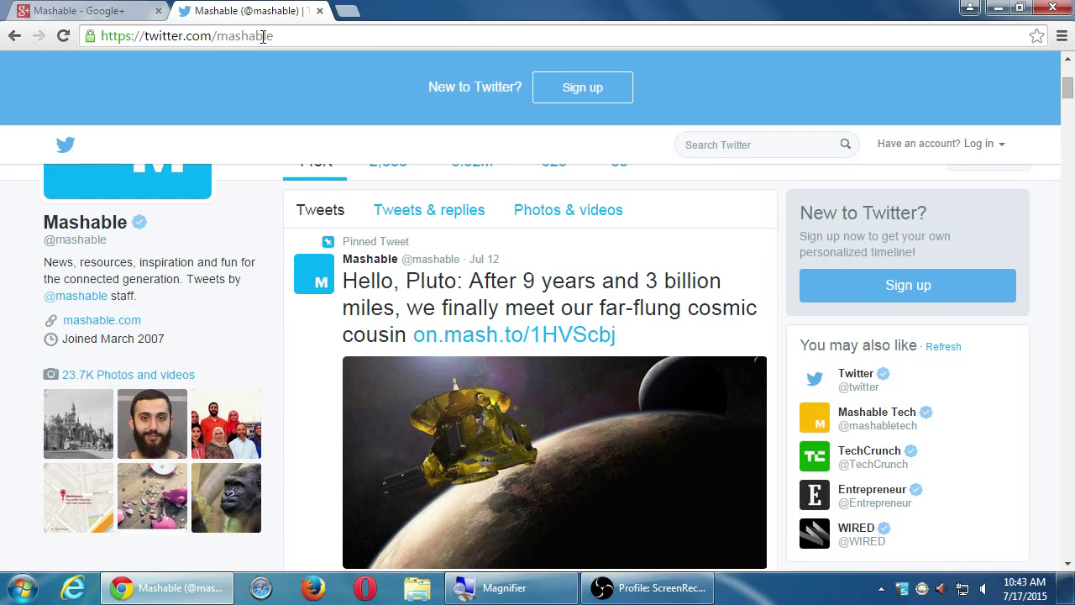
{"action": "key", "text": "Down"}
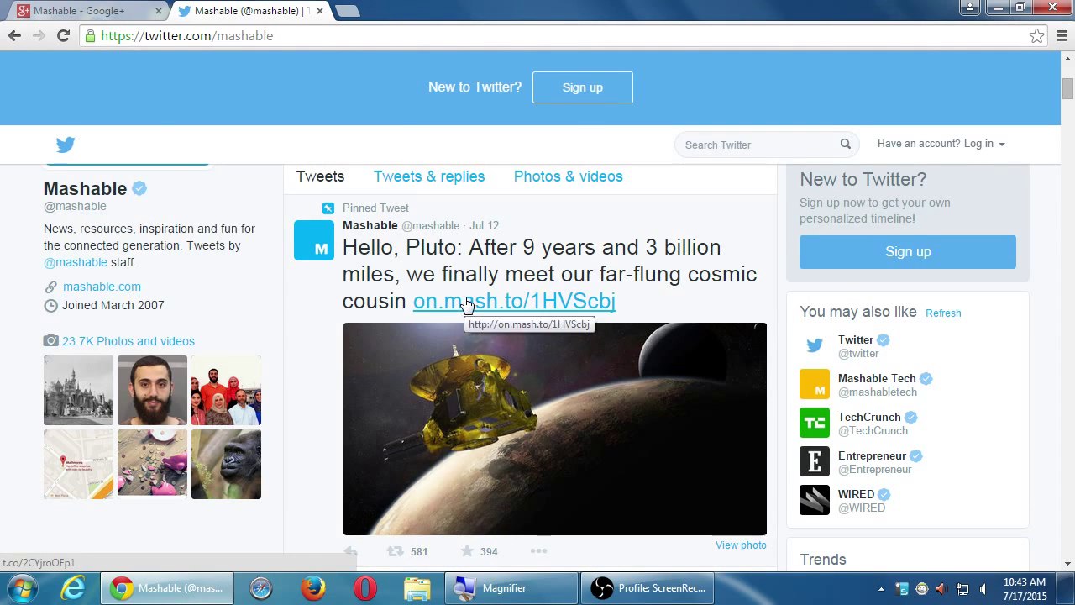
{"action": "key", "text": "Down"}
{"action": "key", "text": "Down"}
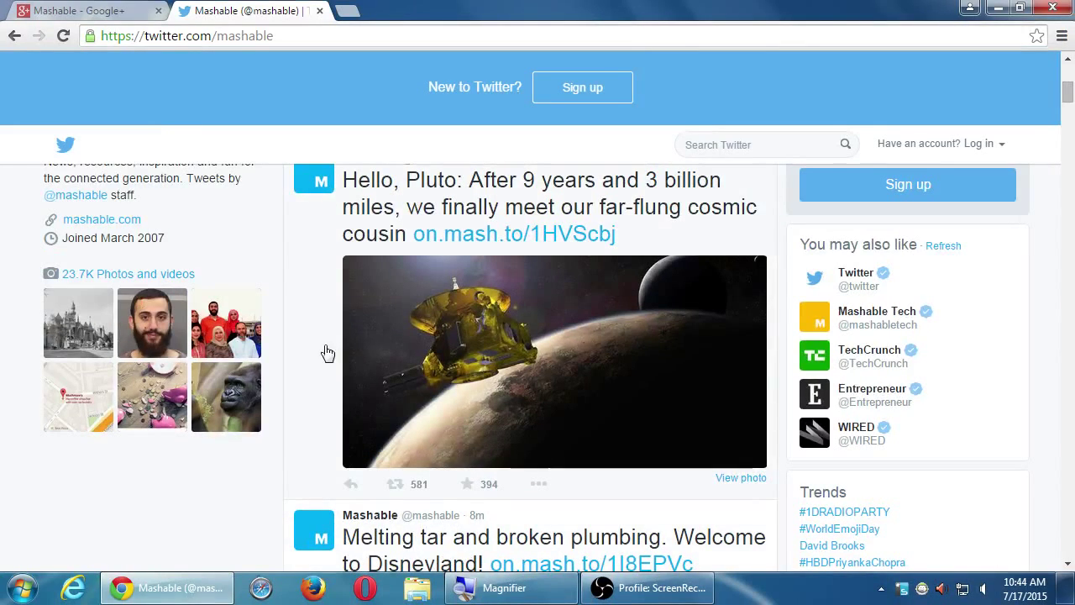
- Expand the pinned Pluto tweet and examine its retweets, favorites and the replies posted beneath it
{"action": "left_click", "coordinate": [317, 418]}
{"action": "scroll", "coordinate": [321, 424], "scroll_direction": "down", "scroll_amount": 2}
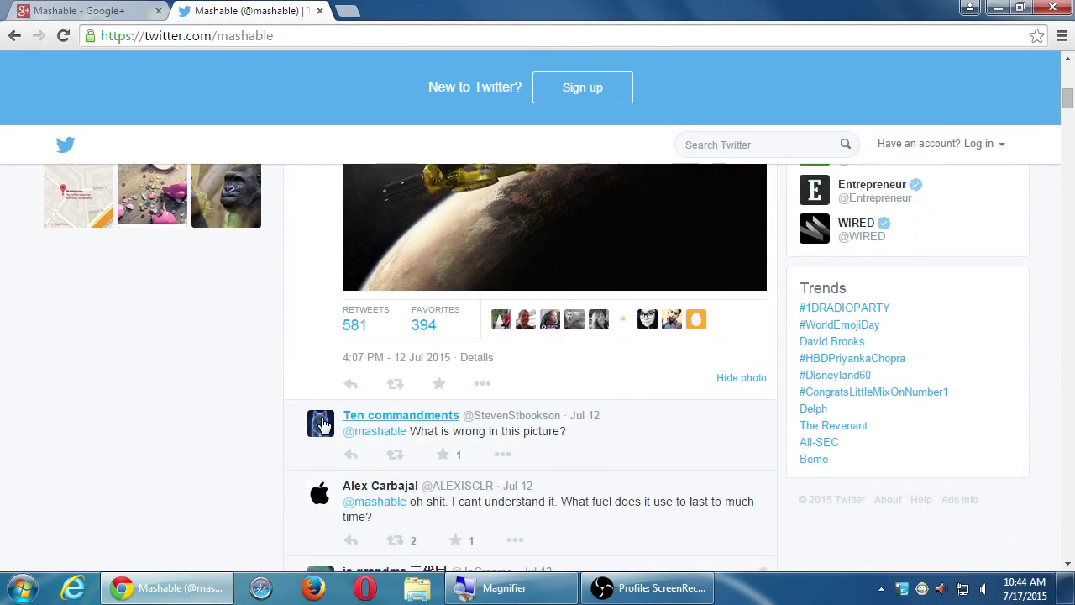
{"action": "scroll", "coordinate": [321, 425], "scroll_direction": "down", "scroll_amount": 7}
{"action": "scroll", "coordinate": [287, 435], "scroll_direction": "up", "scroll_amount": 7}
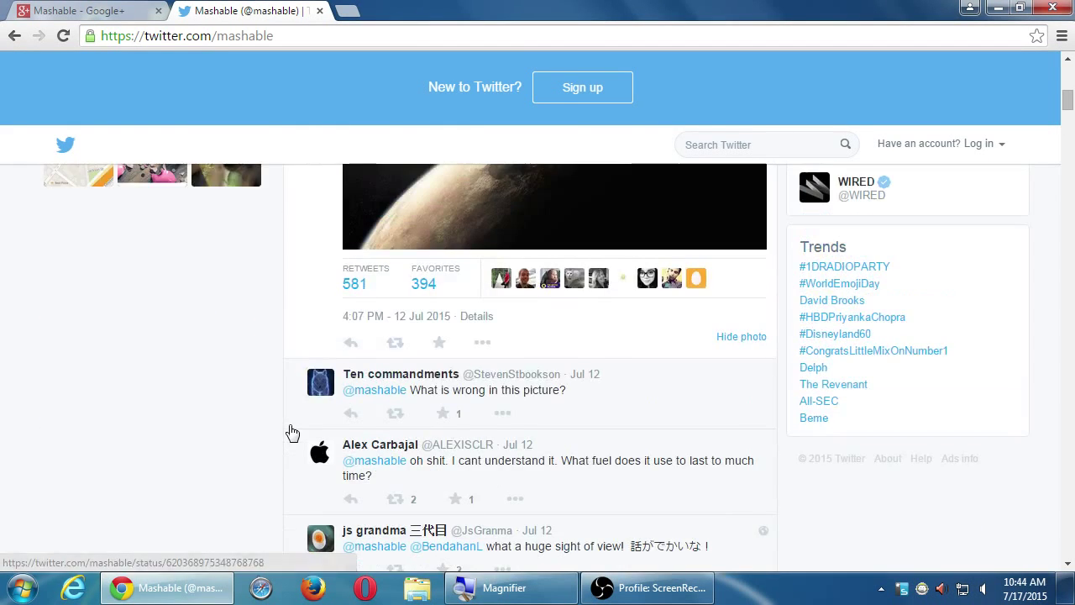
{"action": "scroll", "coordinate": [294, 428], "scroll_direction": "up", "scroll_amount": 3}
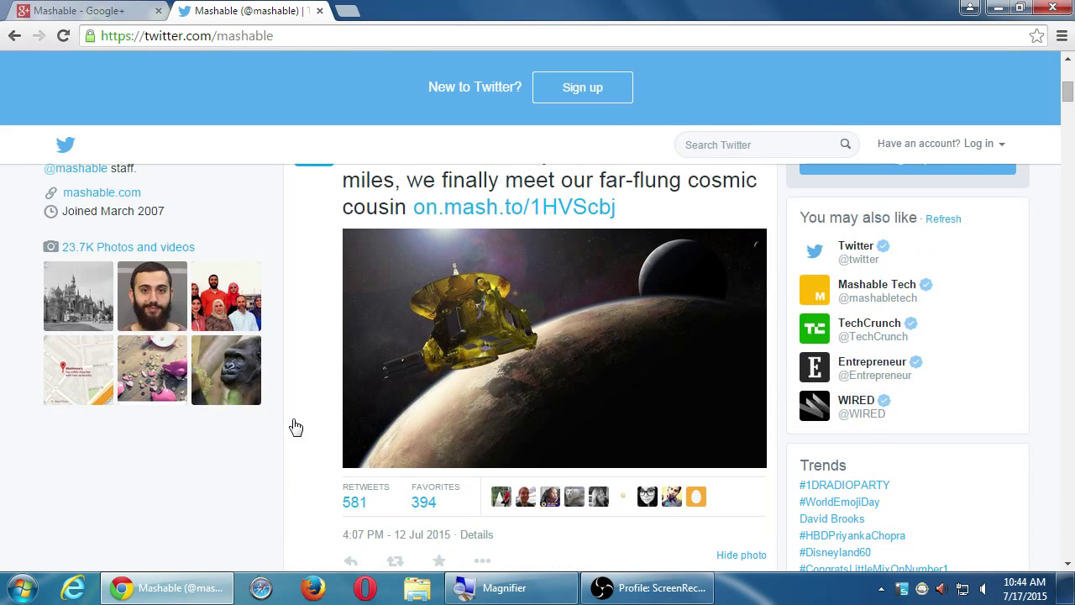
{"action": "scroll", "coordinate": [295, 427], "scroll_direction": "down", "scroll_amount": 4}
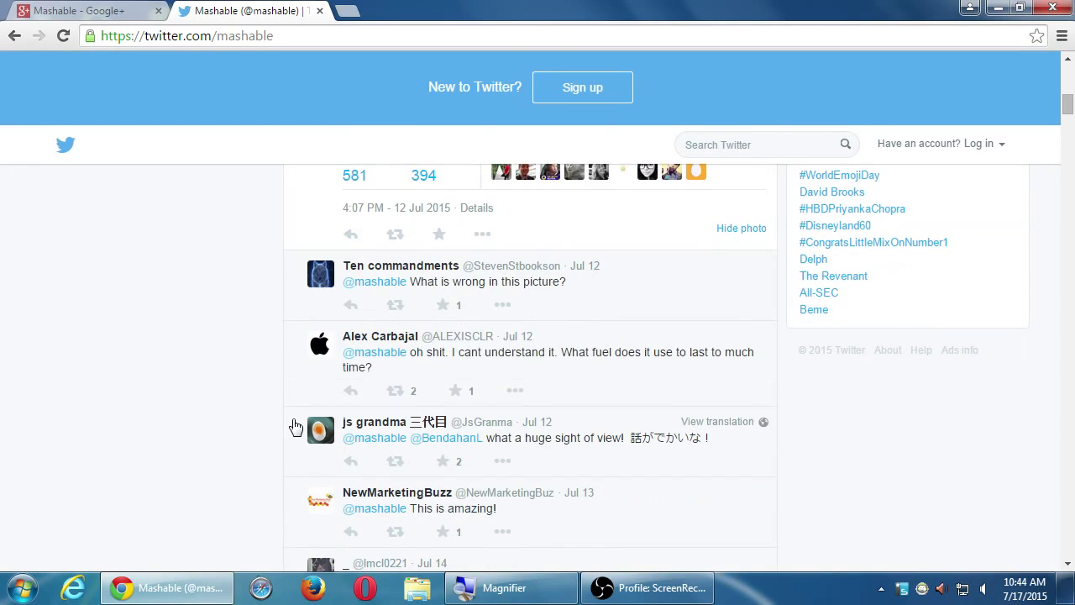
{"action": "scroll", "coordinate": [296, 427], "scroll_direction": "up", "scroll_amount": 5}
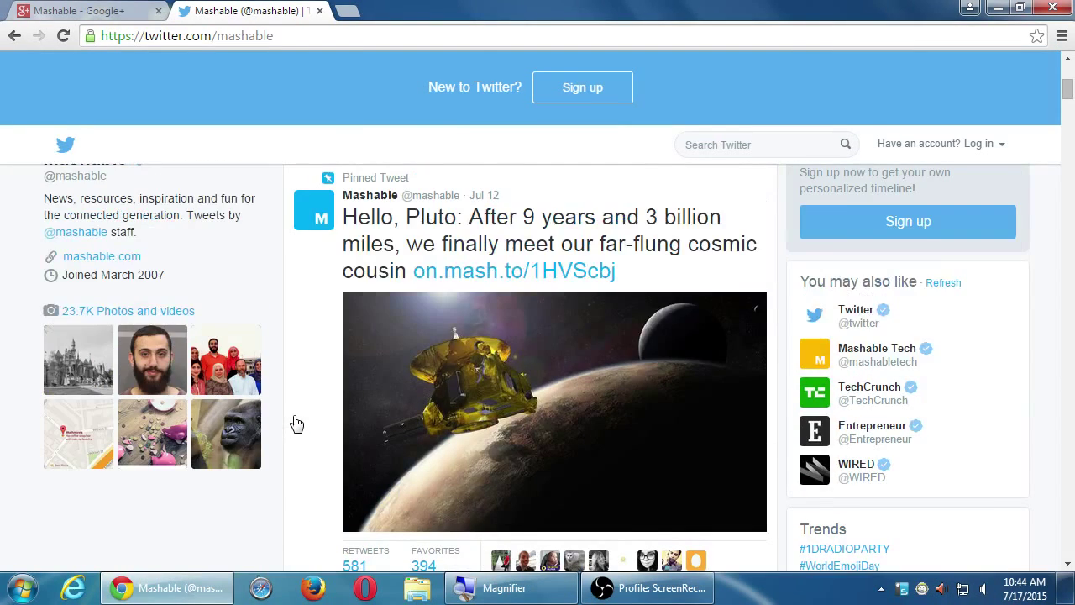
- Collapse the pinned Pluto tweet and browse the tweets below it, down to the Cookie Monster retweet and the $90,000 college fund story
{"action": "scroll", "coordinate": [308, 420], "scroll_direction": "down", "scroll_amount": 5}
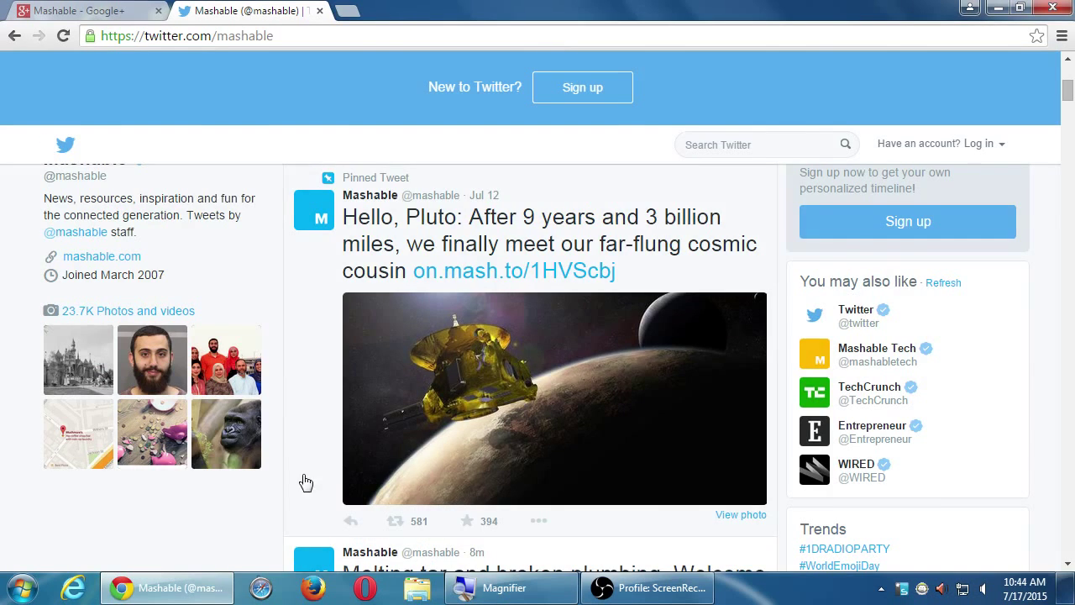
{"action": "scroll", "coordinate": [285, 466], "scroll_direction": "down", "scroll_amount": 12}
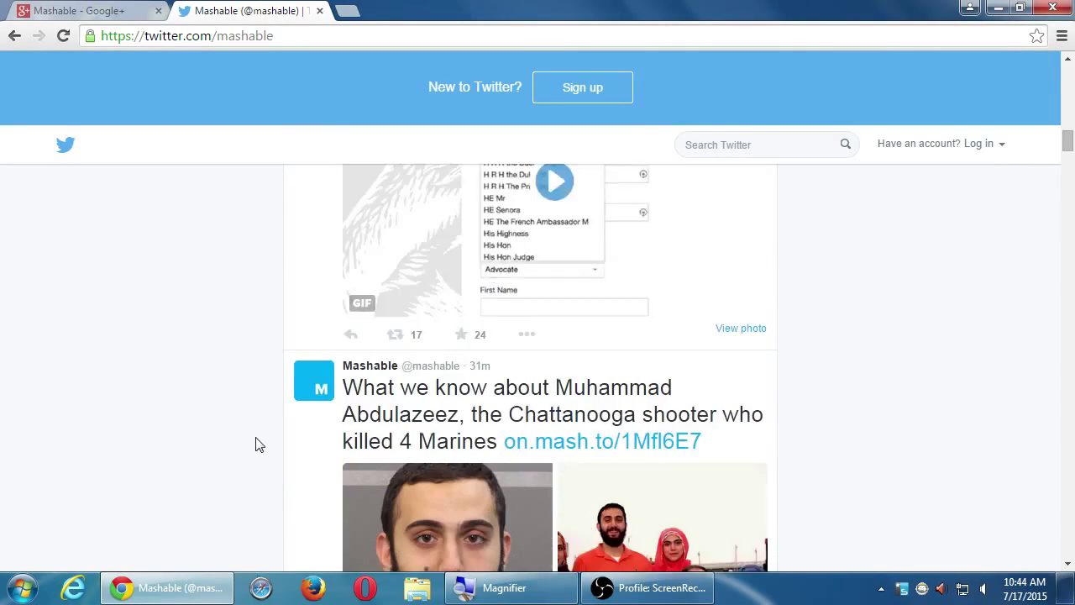
{"action": "scroll", "coordinate": [258, 445], "scroll_direction": "down", "scroll_amount": 4}
{"action": "scroll", "coordinate": [258, 445], "scroll_direction": "down", "scroll_amount": 1}
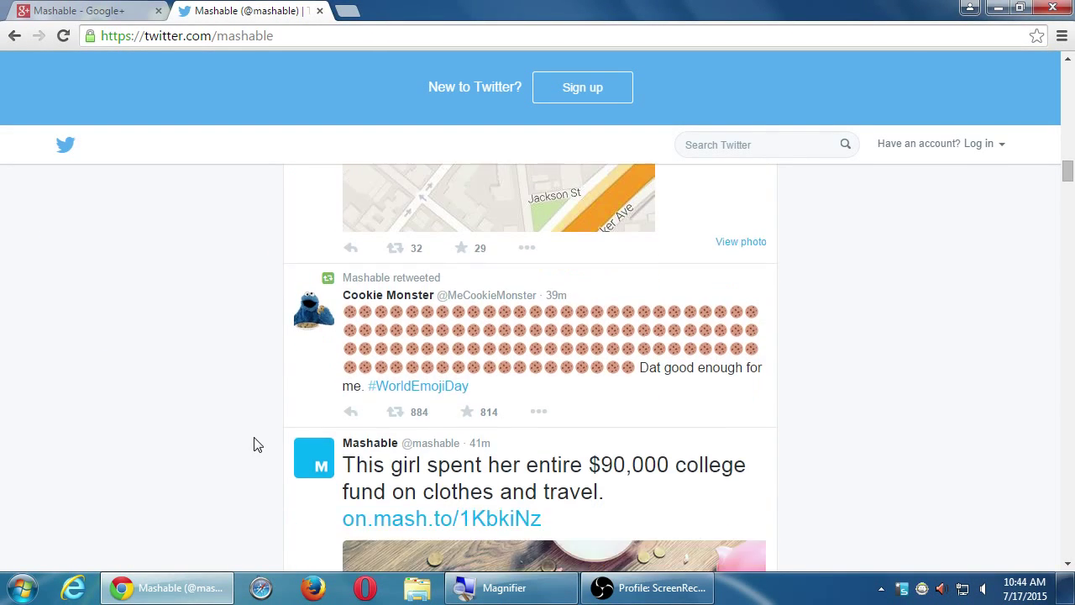
{"action": "scroll", "coordinate": [210, 421], "scroll_direction": "down", "scroll_amount": 1}
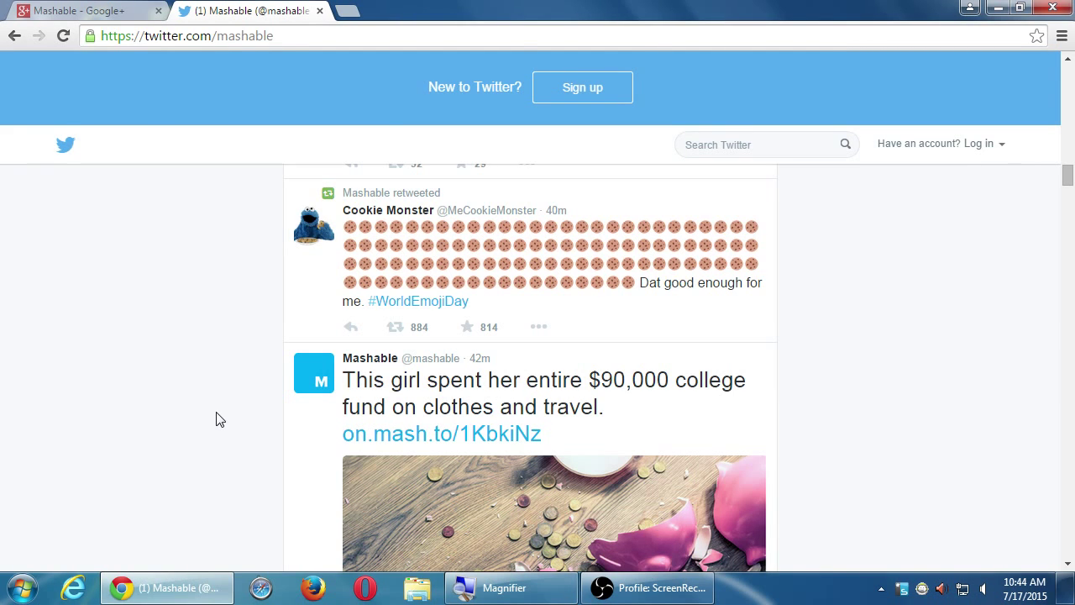
- Load the newest tweet at the start of Mashable's timeline and look through the tweets from the #curvy story to the Disneyland story
{"action": "key", "text": "Home"}
{"action": "left_click", "coordinate": [502, 542]}
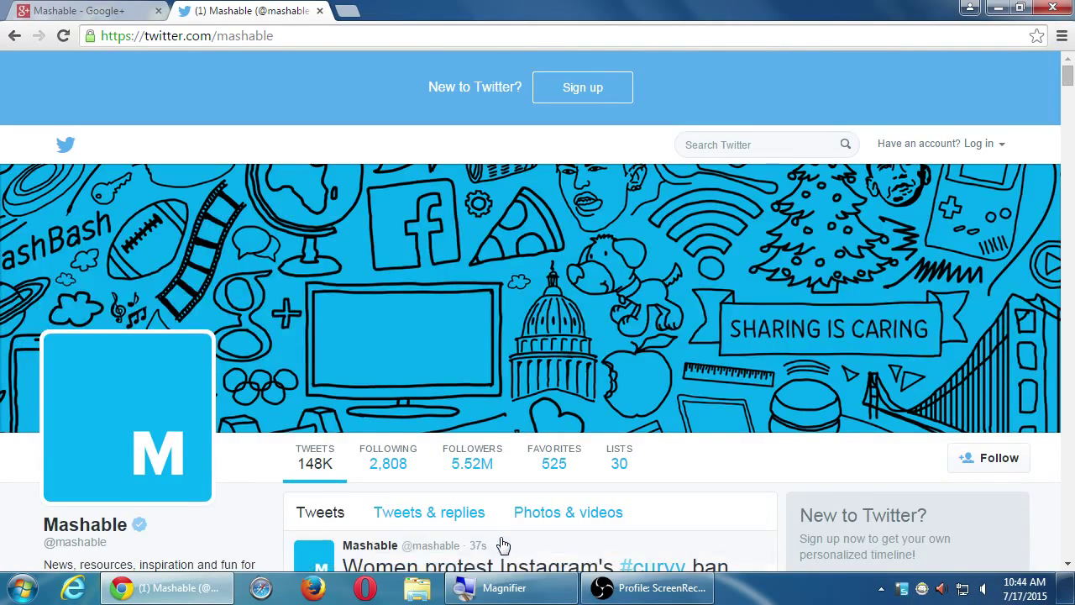
{"action": "scroll", "coordinate": [503, 538], "scroll_direction": "down", "scroll_amount": 3}
{"action": "scroll", "coordinate": [362, 467], "scroll_direction": "down", "scroll_amount": 1}
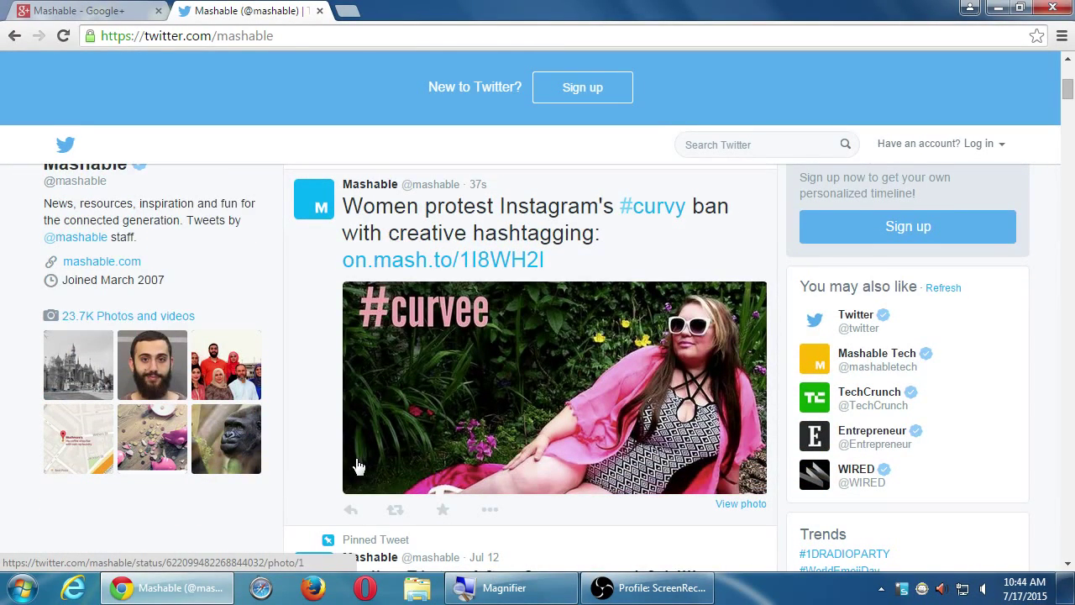
{"action": "scroll", "coordinate": [357, 466], "scroll_direction": "down", "scroll_amount": 5}
{"action": "scroll", "coordinate": [354, 465], "scroll_direction": "up", "scroll_amount": 2}
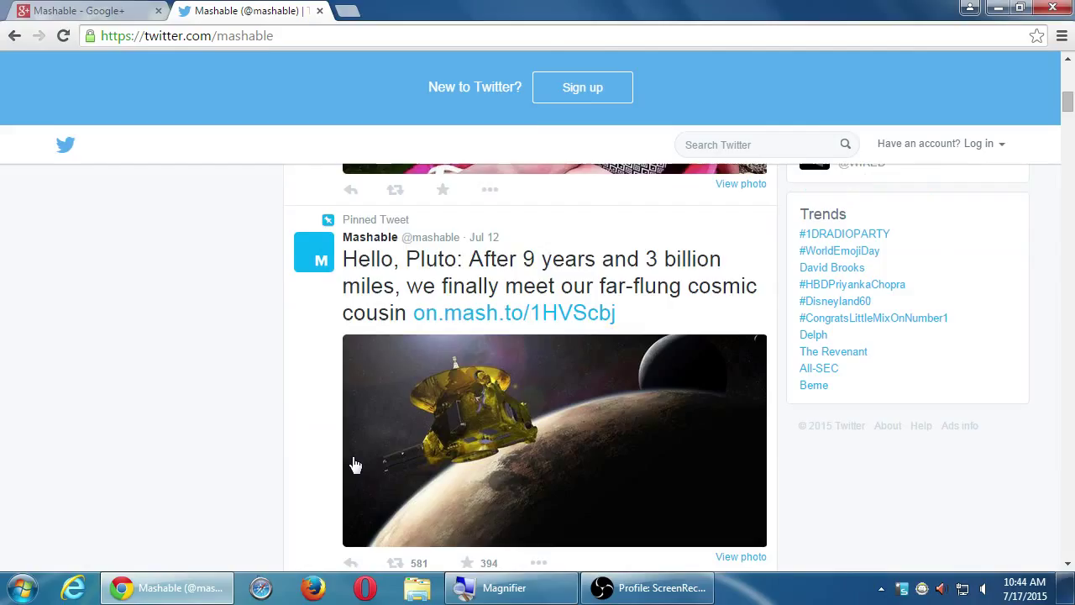
{"action": "scroll", "coordinate": [326, 444], "scroll_direction": "down", "scroll_amount": 4}
{"action": "scroll", "coordinate": [324, 445], "scroll_direction": "down", "scroll_amount": 1}
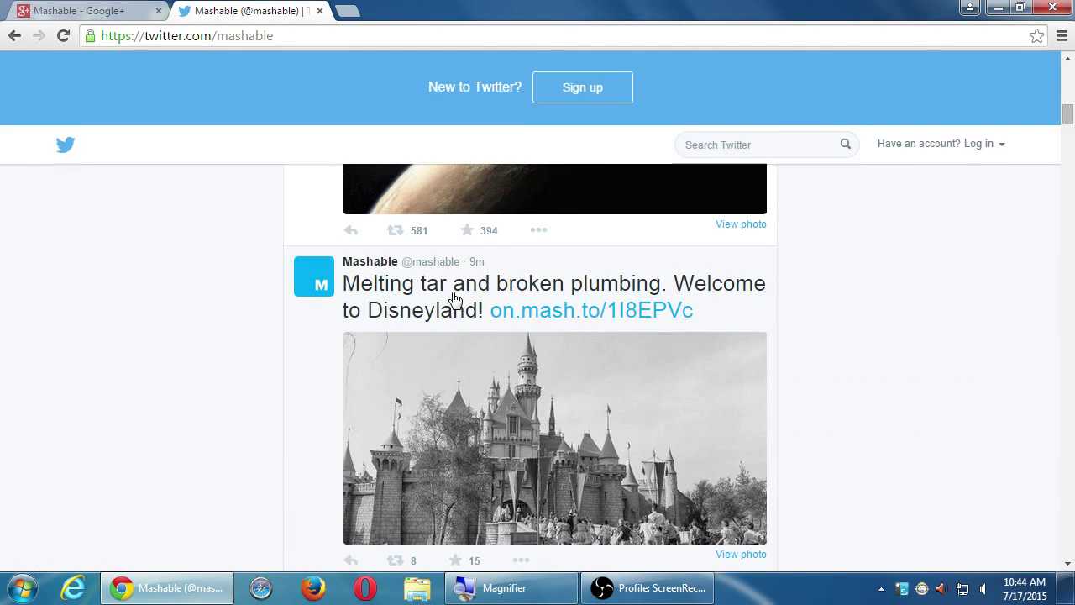
- Compare how Mashable presents its stories on Google+ and Twitter by alternating between the two open pages
{"action": "key", "text": "ctrl+shift+Tab"}
{"action": "scroll", "coordinate": [437, 314], "scroll_direction": "down", "scroll_amount": 3}
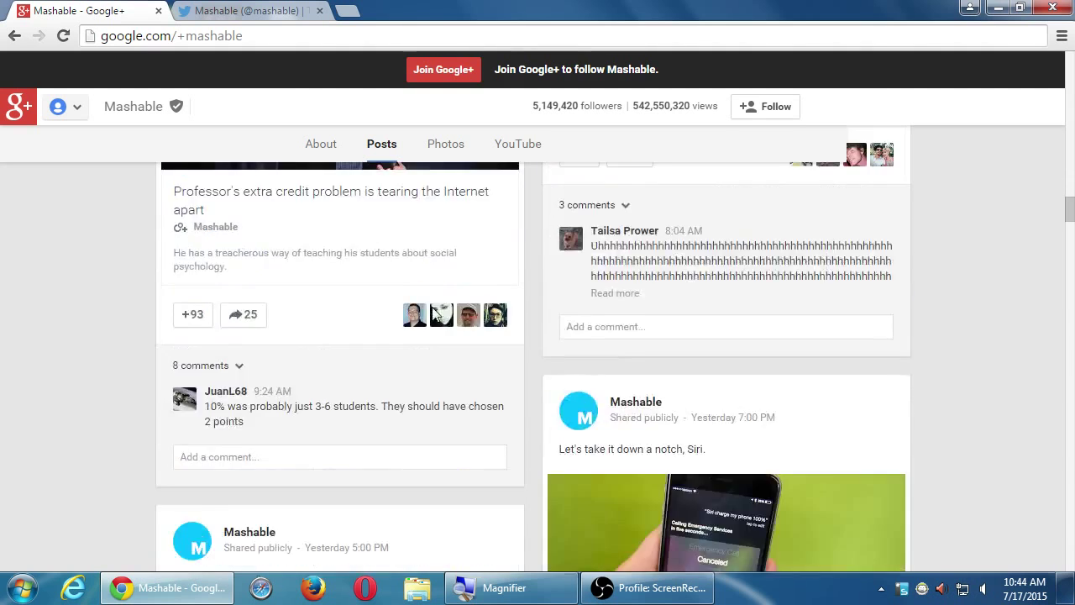
{"action": "scroll", "coordinate": [428, 311], "scroll_direction": "down", "scroll_amount": 5}
{"action": "scroll", "coordinate": [425, 312], "scroll_direction": "up", "scroll_amount": 7}
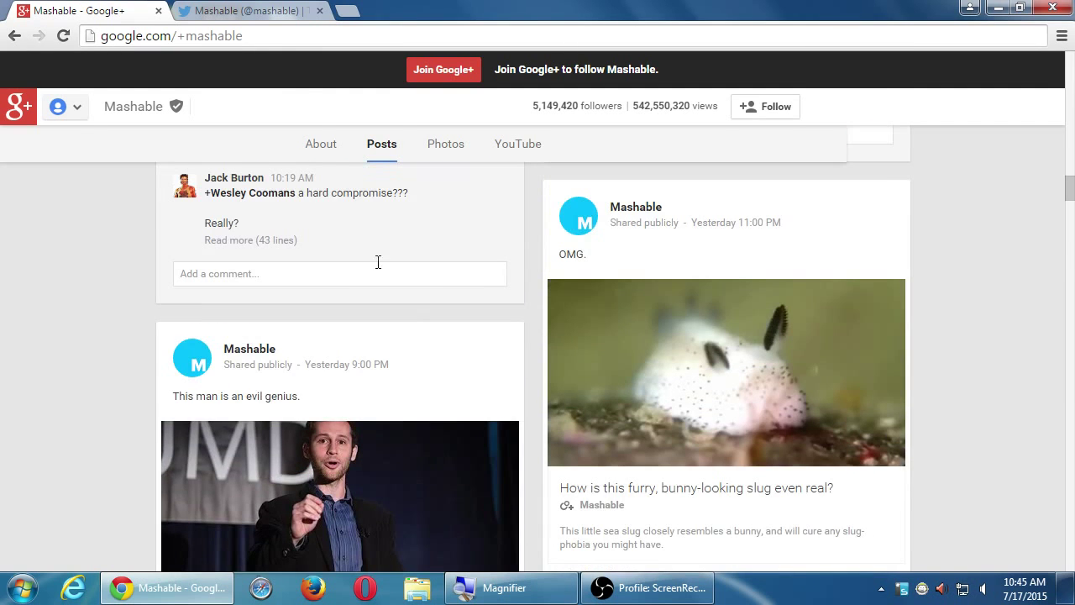
{"action": "left_click", "coordinate": [248, 10]}
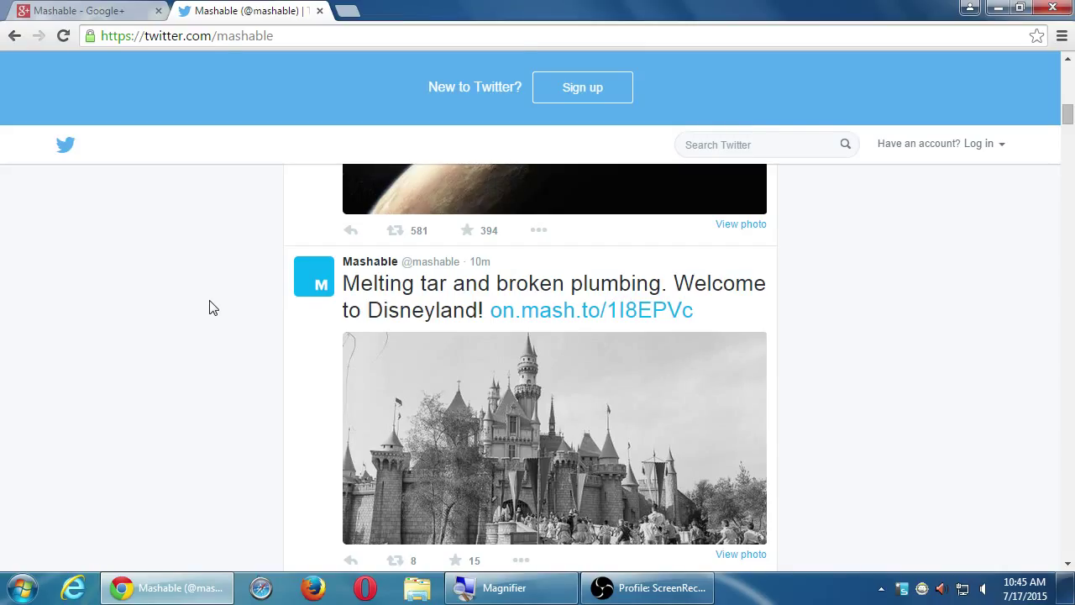
{"action": "key", "text": "ctrl+Tab"}
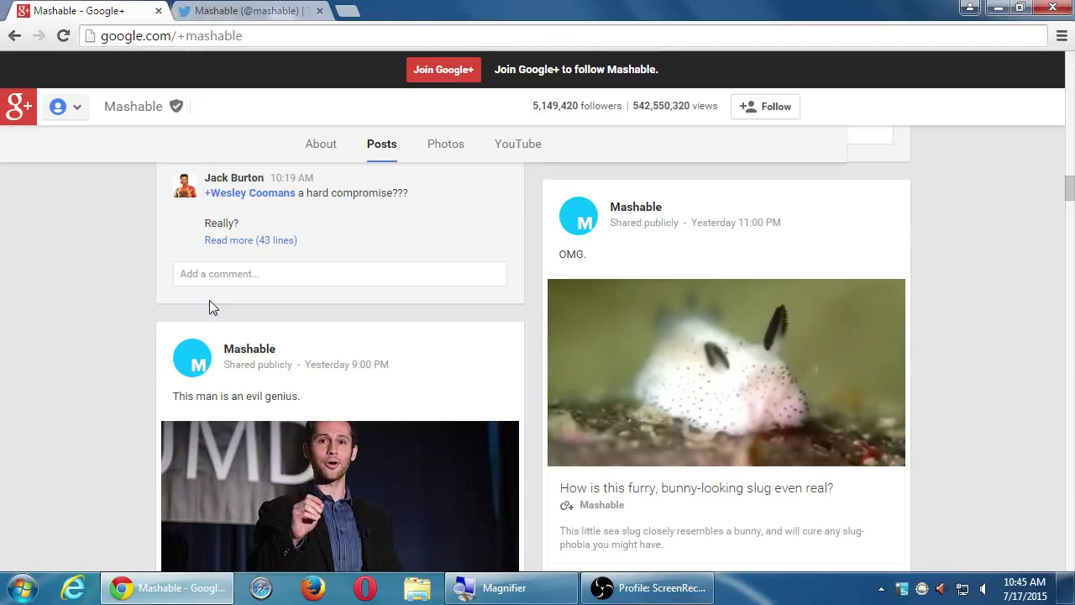
{"action": "scroll", "coordinate": [209, 300], "scroll_direction": "down", "scroll_amount": 1}
{"action": "mouse_move", "coordinate": [211, 307]}
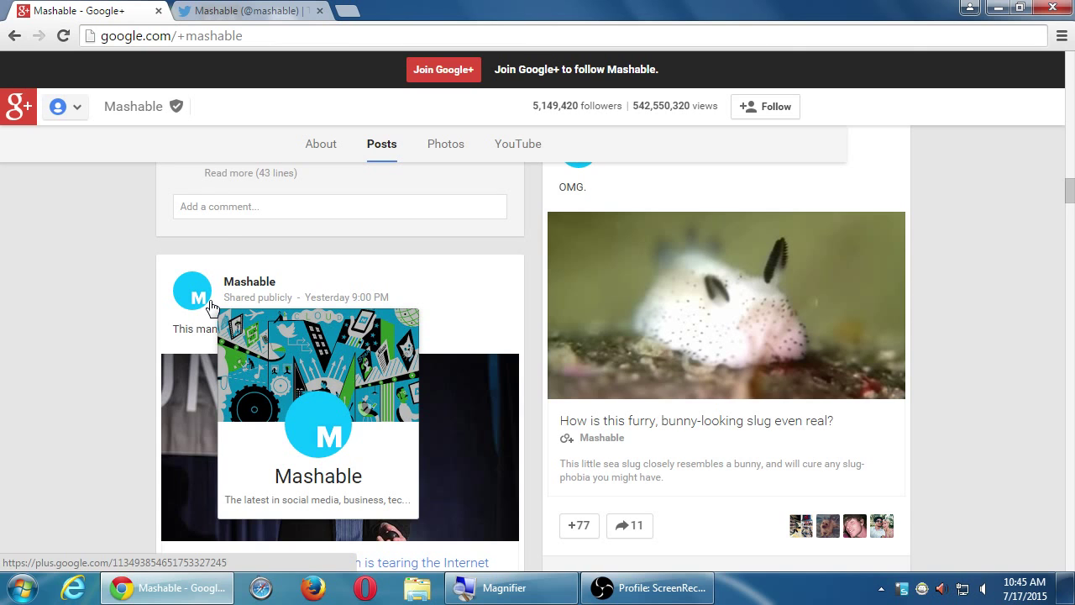
{"action": "left_click", "coordinate": [261, 12]}
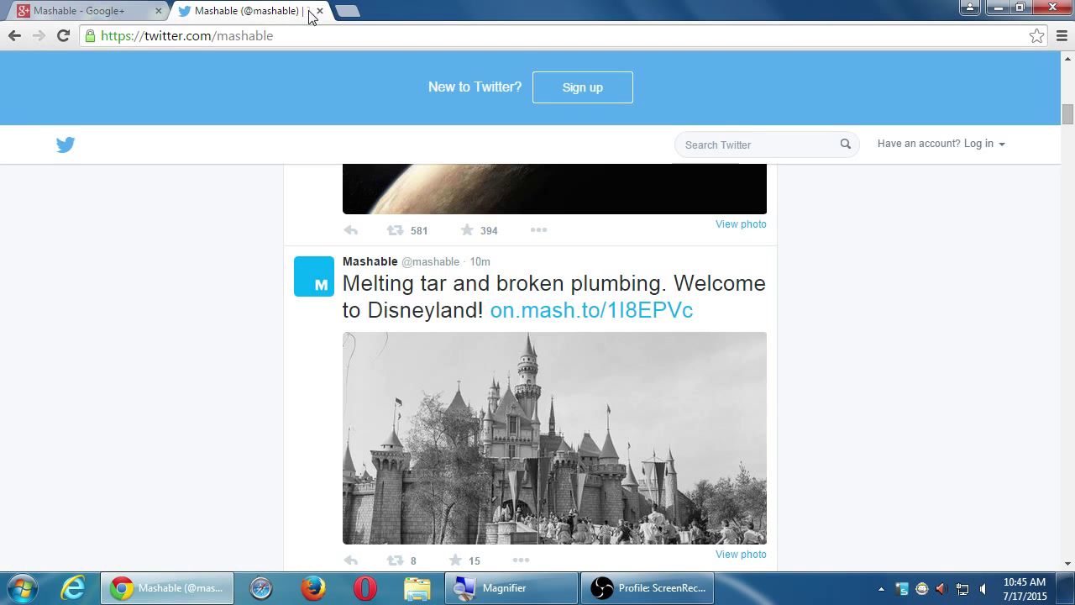
- Open Mashable's Facebook page at facebook.com/mashable in a new browser tab and shorten its address to end at /mashable
{"action": "left_click", "coordinate": [345, 10]}
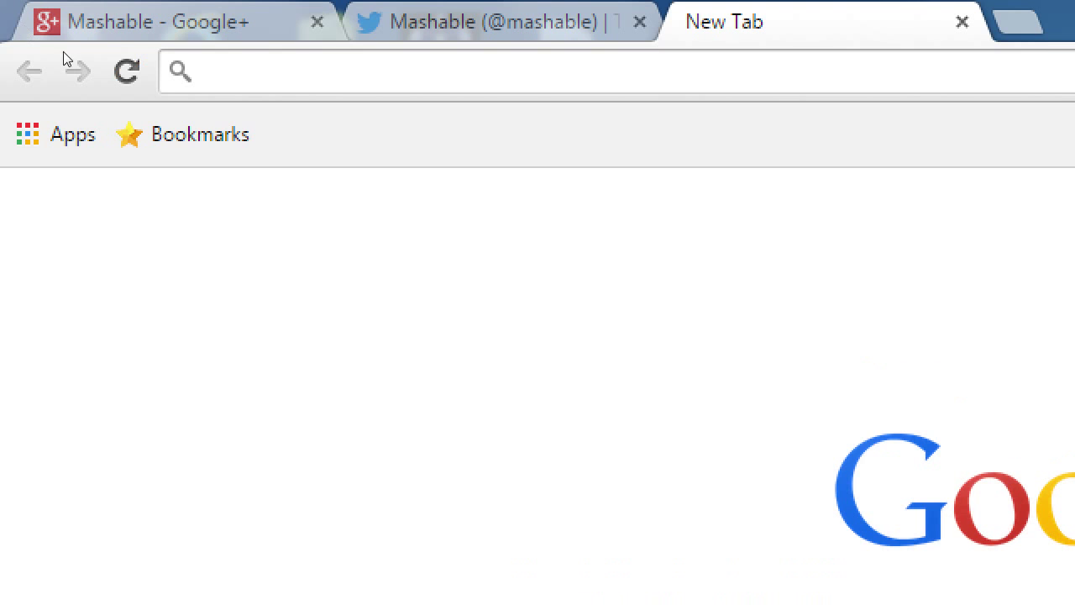
{"action": "type", "text": "ebook.com/"}
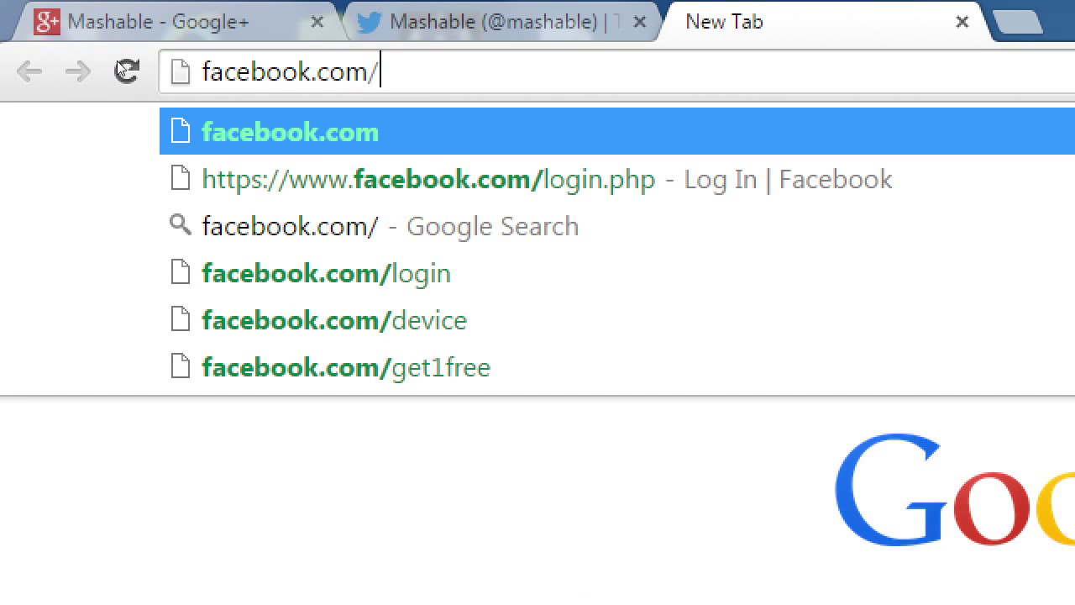
{"action": "type", "text": "mashable"}
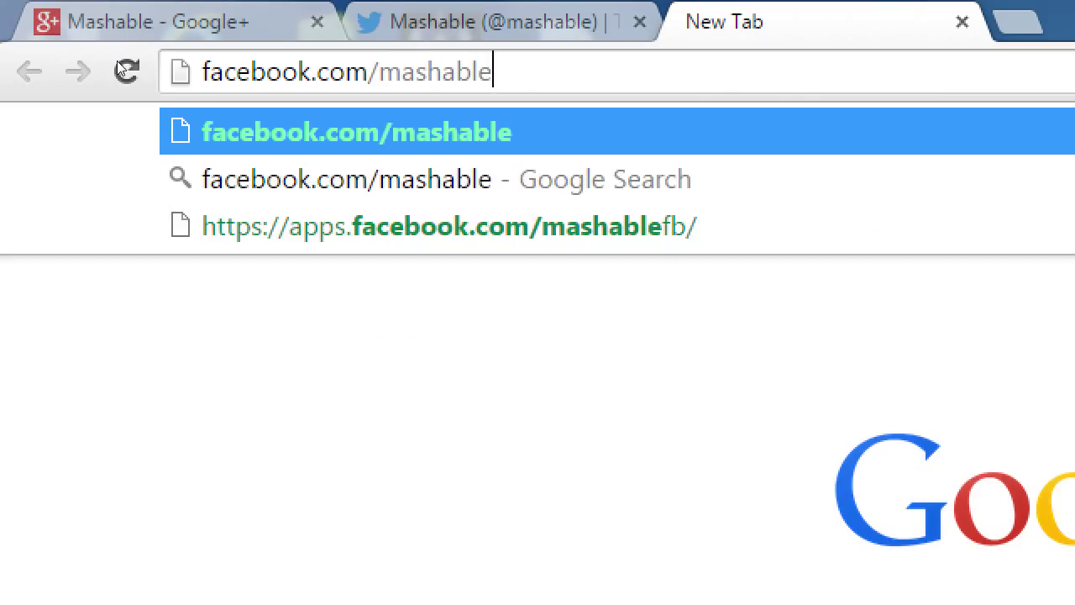
{"action": "key", "text": "Return"}
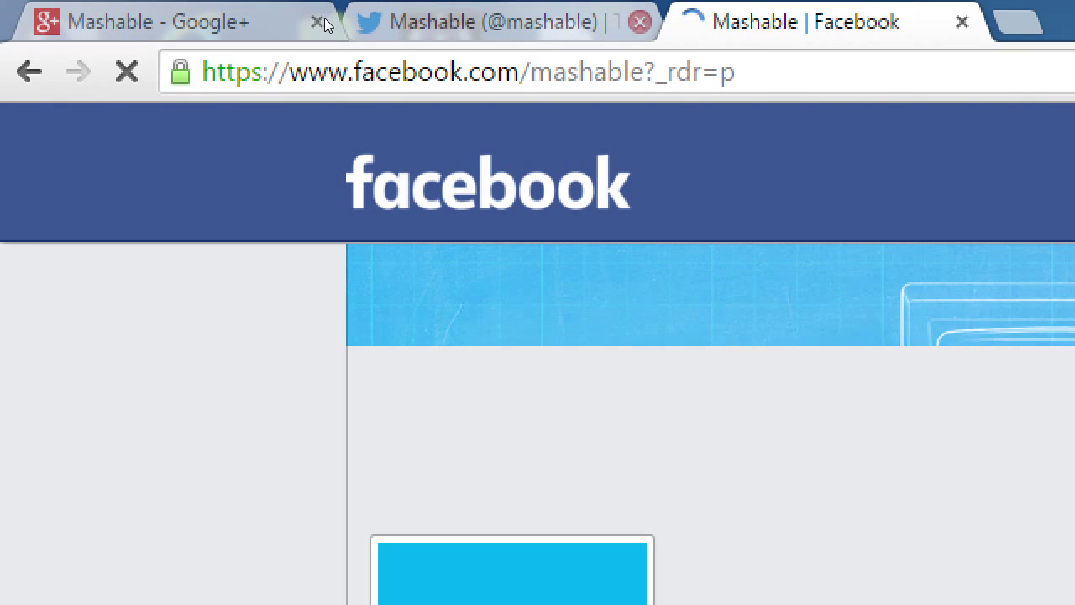
{"action": "key", "text": "BackSpace"}
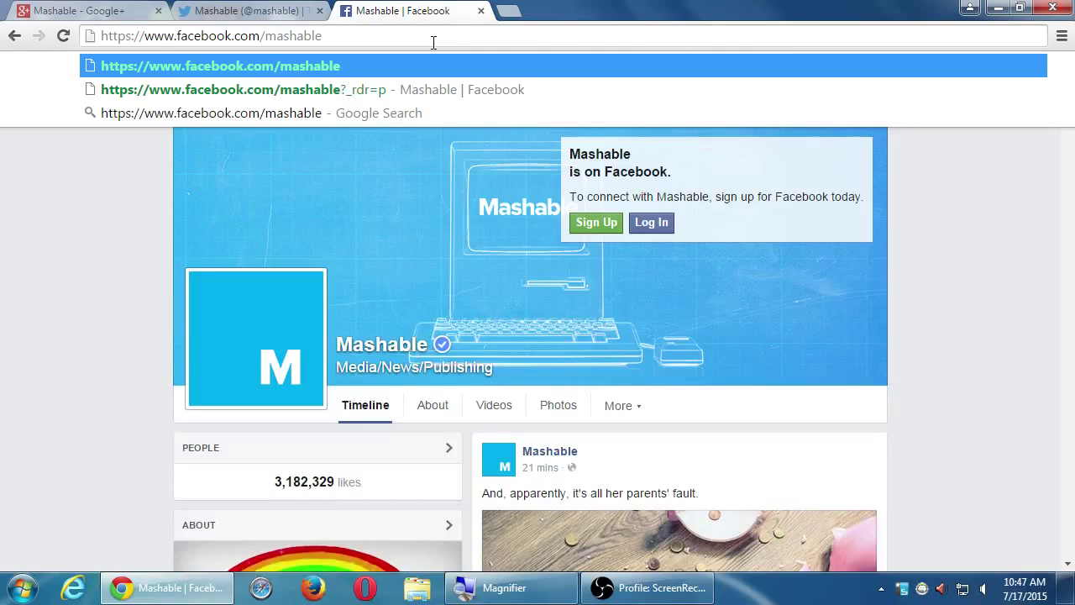
- Return the Twitter and Google+ pages to their profile headers and compare the headers of all three Mashable pages
{"action": "left_click", "coordinate": [270, 8]}
{"action": "scroll", "coordinate": [277, 404], "scroll_direction": "up", "scroll_amount": 15}
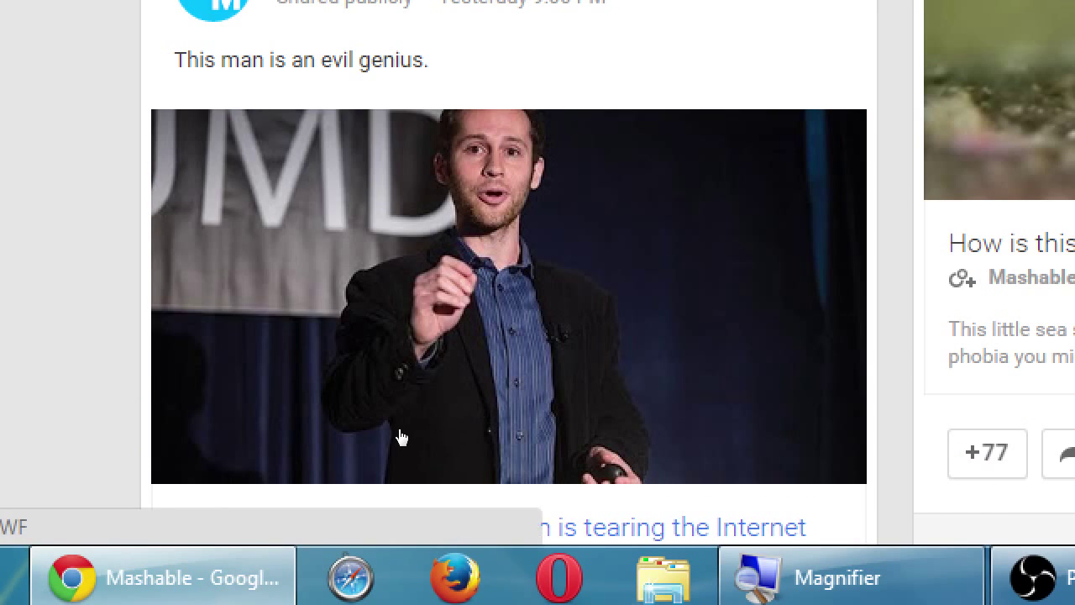
{"action": "scroll", "coordinate": [400, 436], "scroll_direction": "up", "scroll_amount": 10}
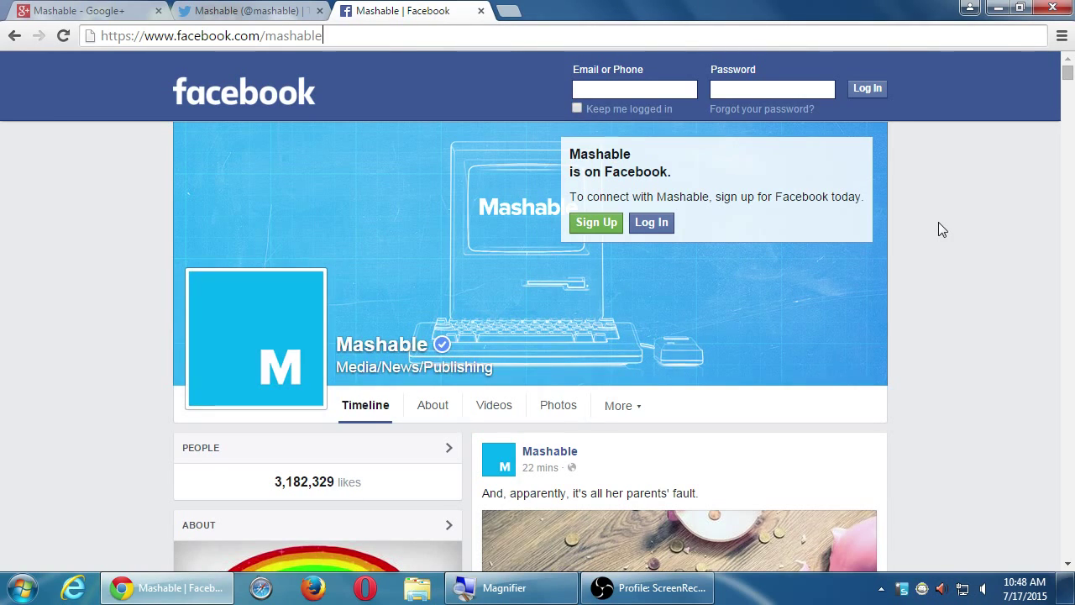
{"action": "key", "text": "ctrl+shift+Tab"}
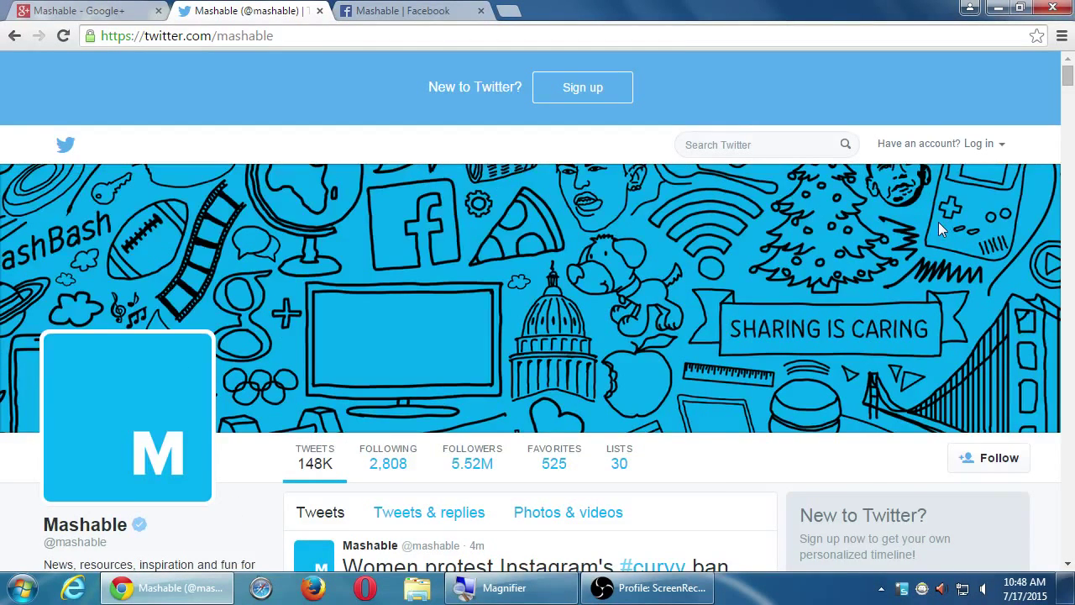
{"action": "key", "text": "ctrl+shift+Tab"}
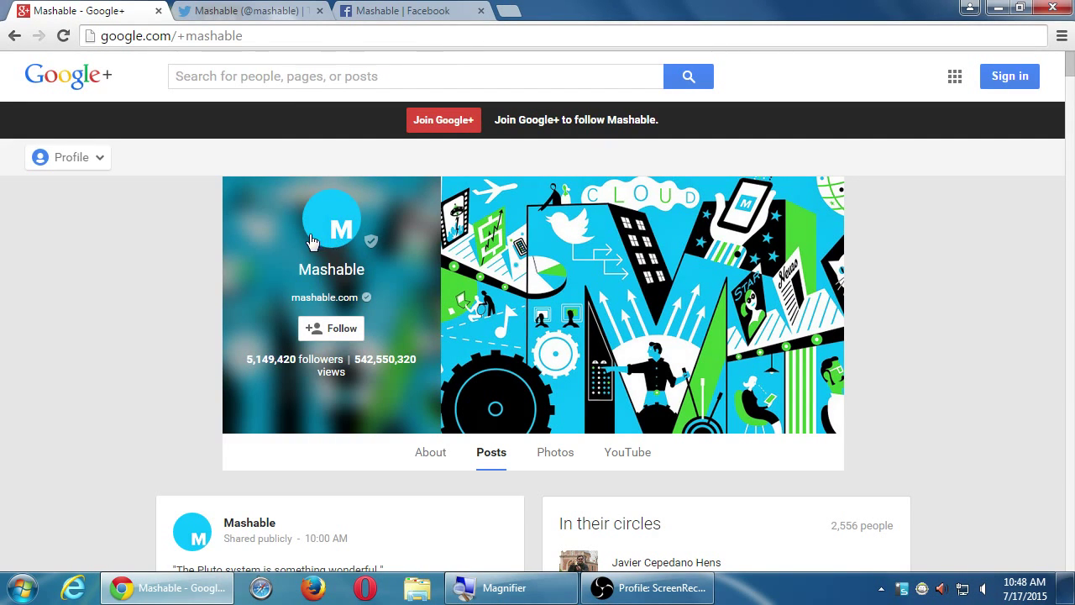
{"action": "key", "text": "ctrl+Tab"}
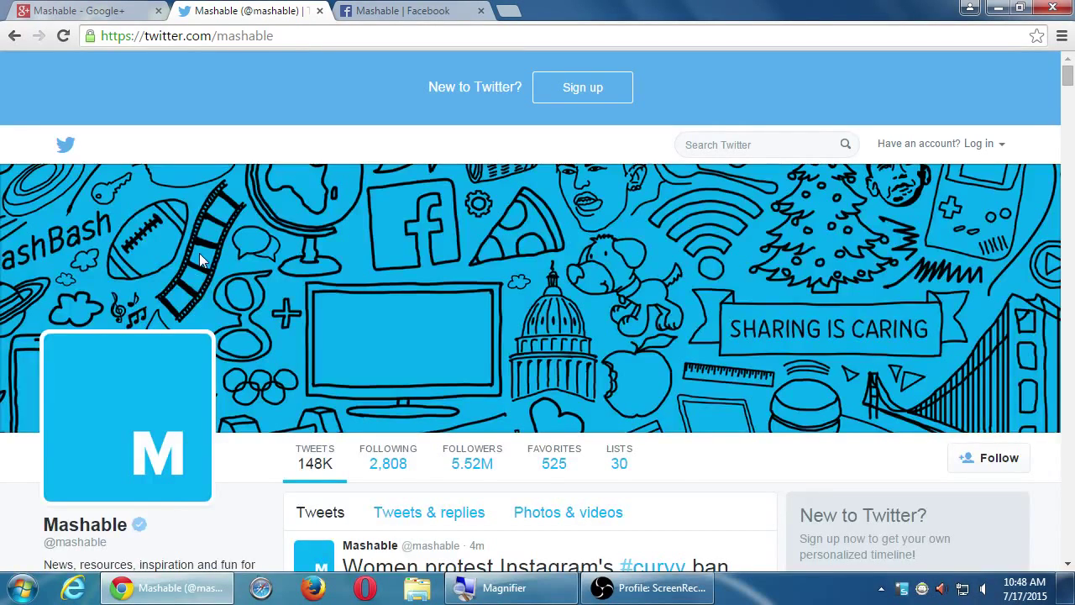
{"action": "key", "text": "ctrl+Tab"}
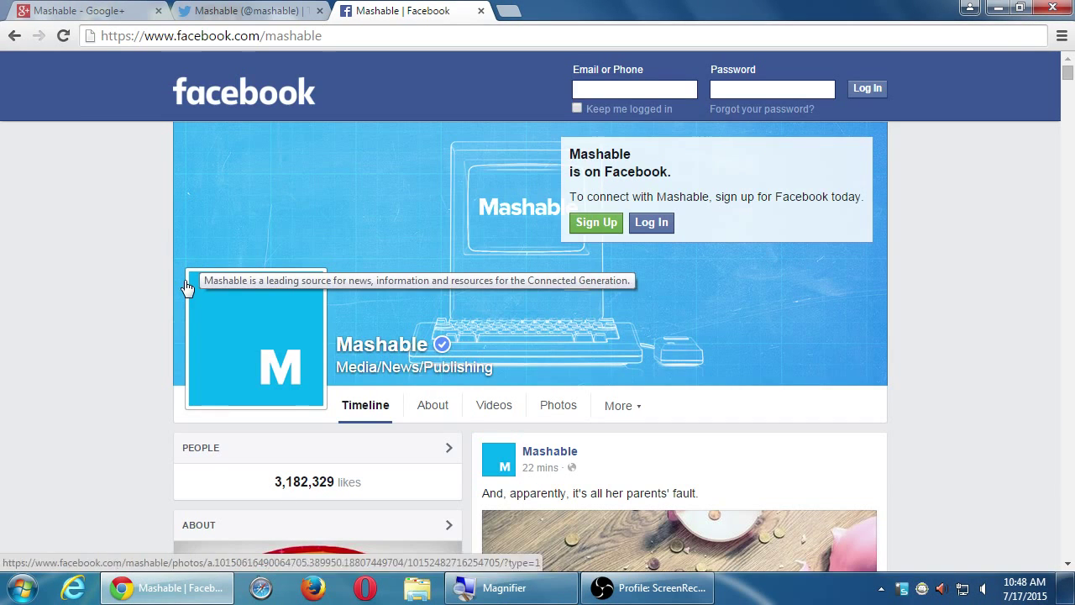
- View the $90,000 college fund post on Mashable's Facebook timeline and find the tweet of the same story on Twitter
{"action": "scroll", "coordinate": [202, 302], "scroll_direction": "down", "scroll_amount": 3}
{"action": "scroll", "coordinate": [141, 359], "scroll_direction": "down", "scroll_amount": 1}
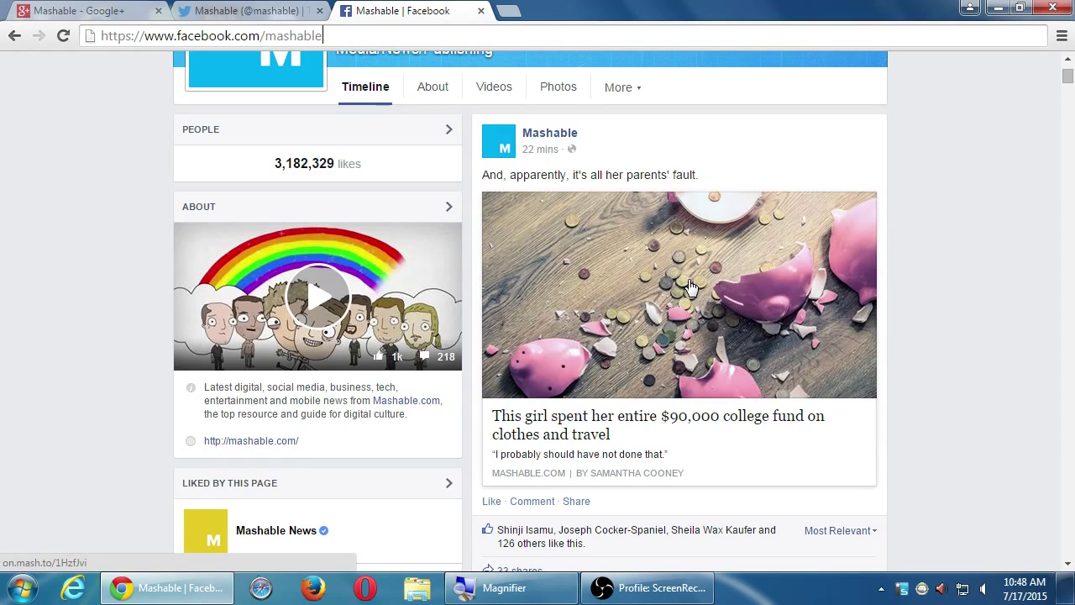
{"action": "key", "text": "ctrl+shift+Tab"}
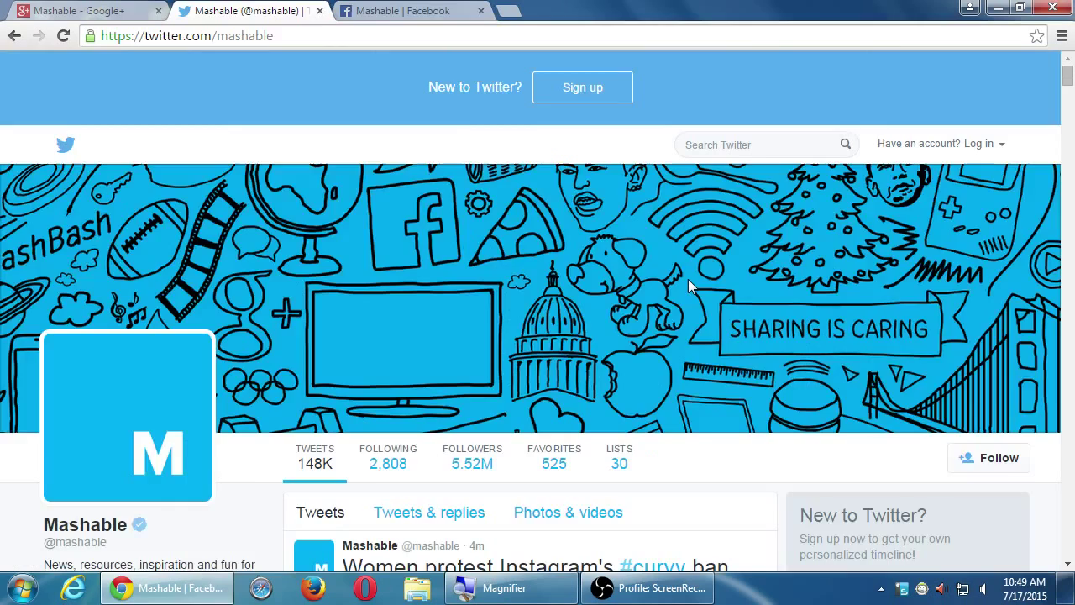
{"action": "scroll", "coordinate": [688, 286], "scroll_direction": "down", "scroll_amount": 15}
{"action": "scroll", "coordinate": [689, 285], "scroll_direction": "down", "scroll_amount": 15}
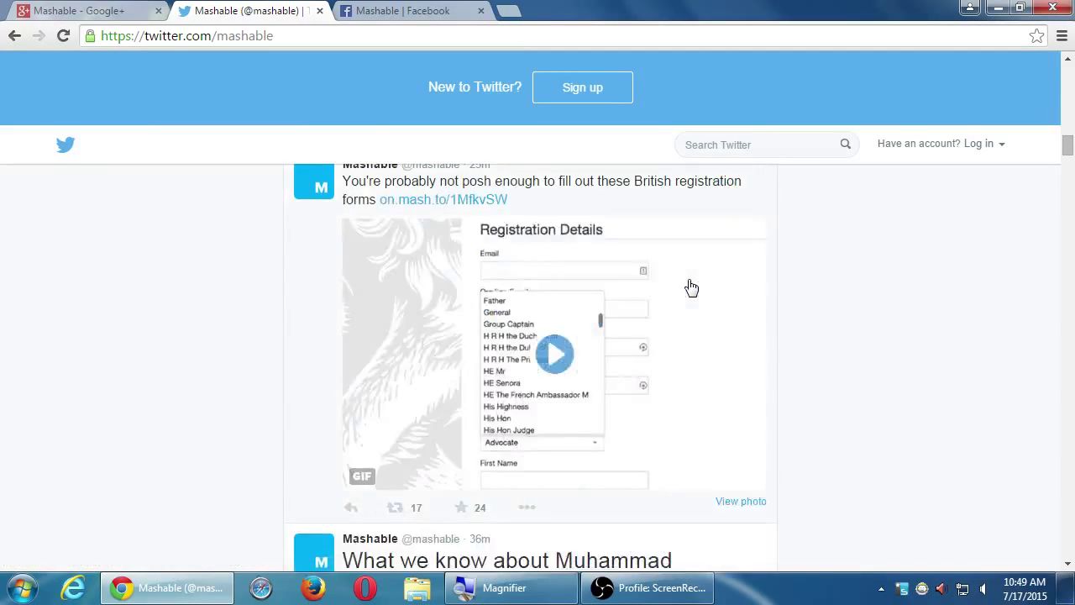
{"action": "scroll", "coordinate": [689, 287], "scroll_direction": "up", "scroll_amount": 3}
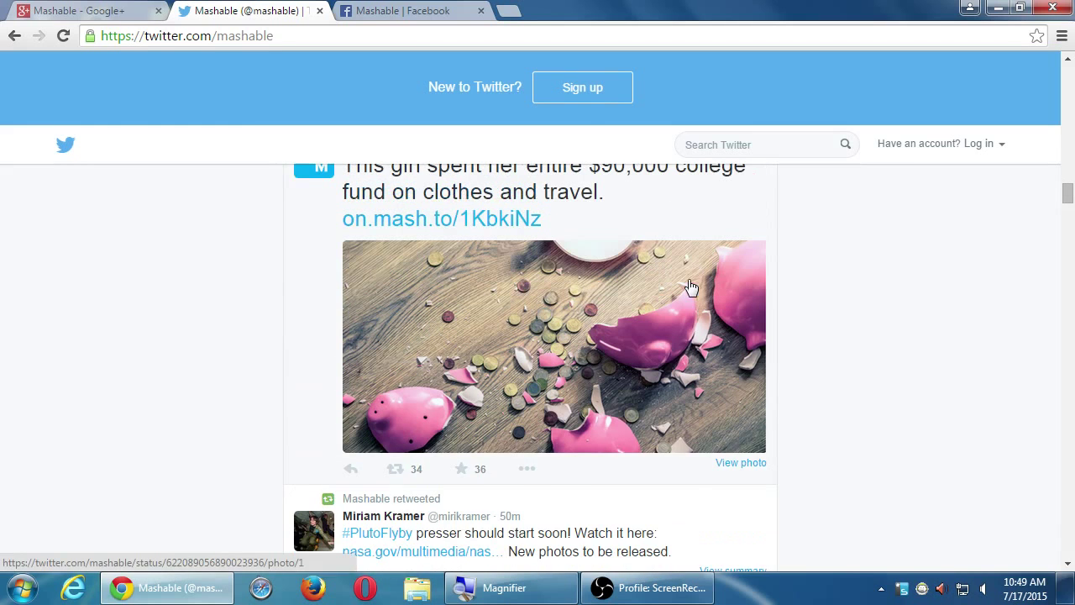
{"action": "scroll", "coordinate": [690, 287], "scroll_direction": "up", "scroll_amount": 1}
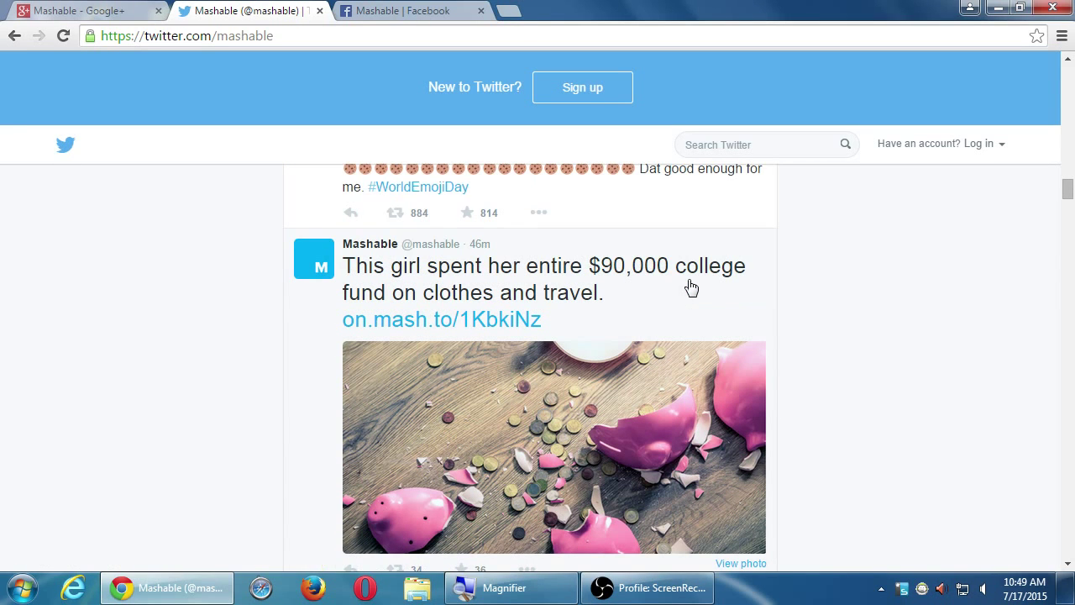
{"action": "scroll", "coordinate": [691, 288], "scroll_direction": "down", "scroll_amount": 2}
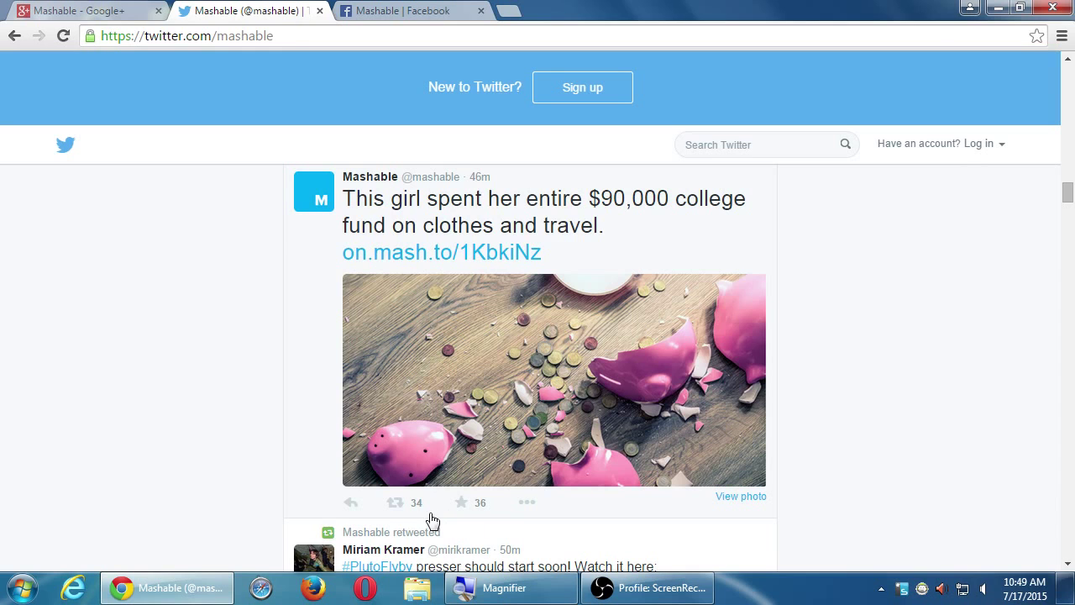
- Compare the college fund post's likes, shares and comments on Facebook with the matching tweet's retweets and favorites
{"action": "left_click", "coordinate": [405, 12]}
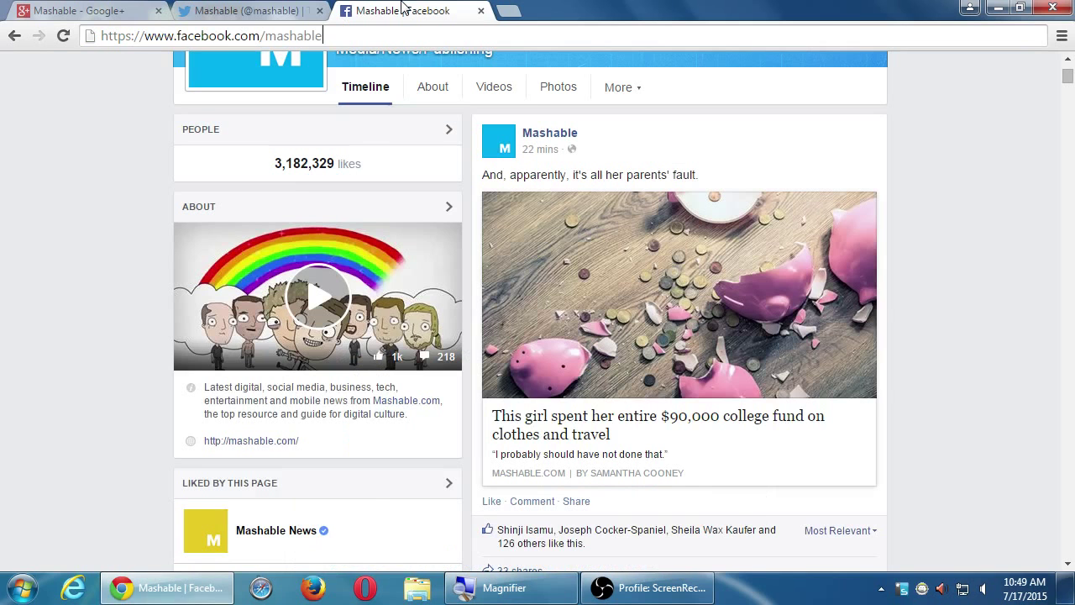
{"action": "scroll", "coordinate": [685, 479], "scroll_direction": "down", "scroll_amount": 1}
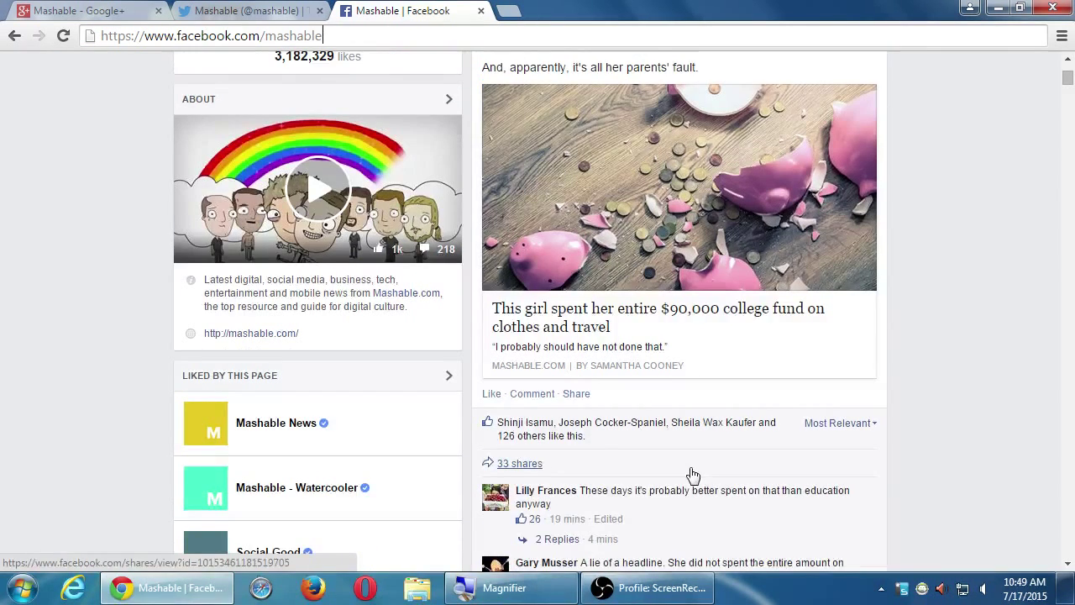
{"action": "scroll", "coordinate": [785, 487], "scroll_direction": "down", "scroll_amount": 1}
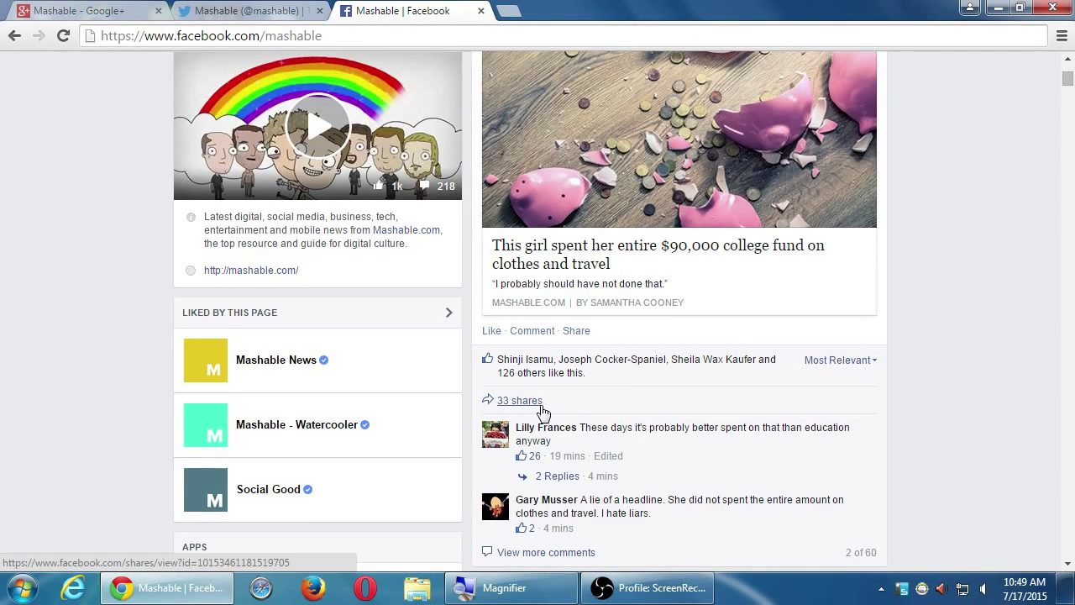
{"action": "left_click", "coordinate": [244, 10]}
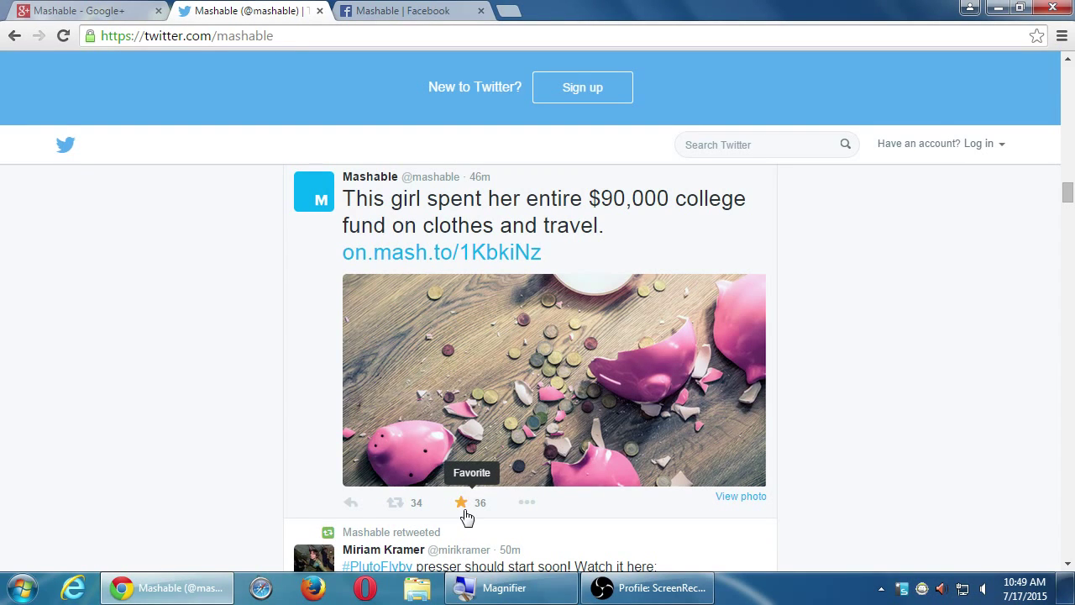
- Browse the posts below the college fund story on Mashable's Facebook timeline and examine their likes, shares and comments
{"action": "left_click", "coordinate": [428, 10]}
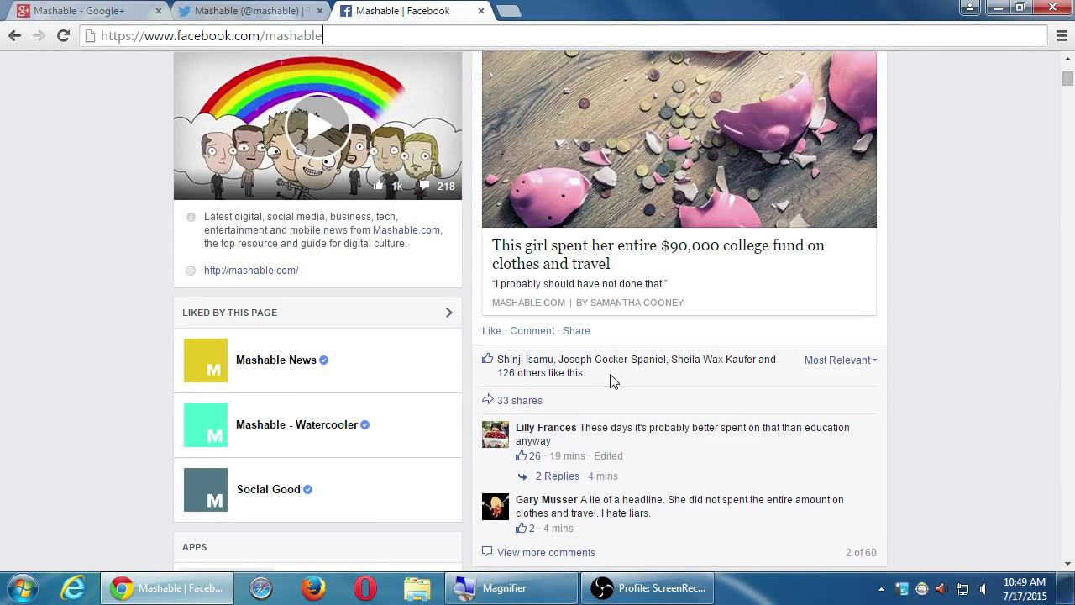
{"action": "scroll", "coordinate": [712, 456], "scroll_direction": "down", "scroll_amount": 1}
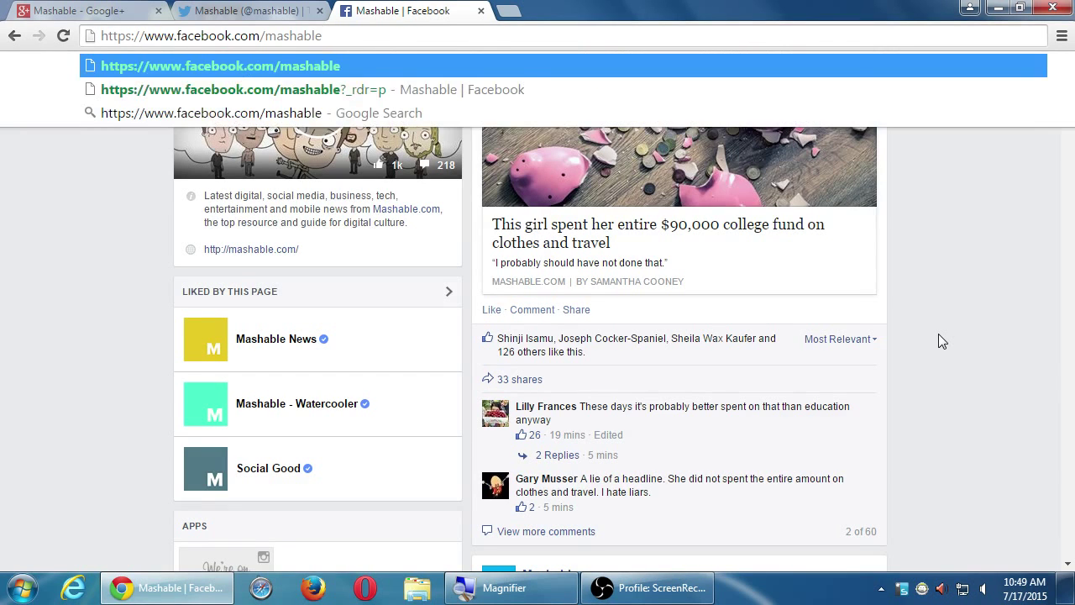
{"action": "left_click", "coordinate": [938, 333]}
{"action": "scroll", "coordinate": [938, 333], "scroll_direction": "down", "scroll_amount": 5}
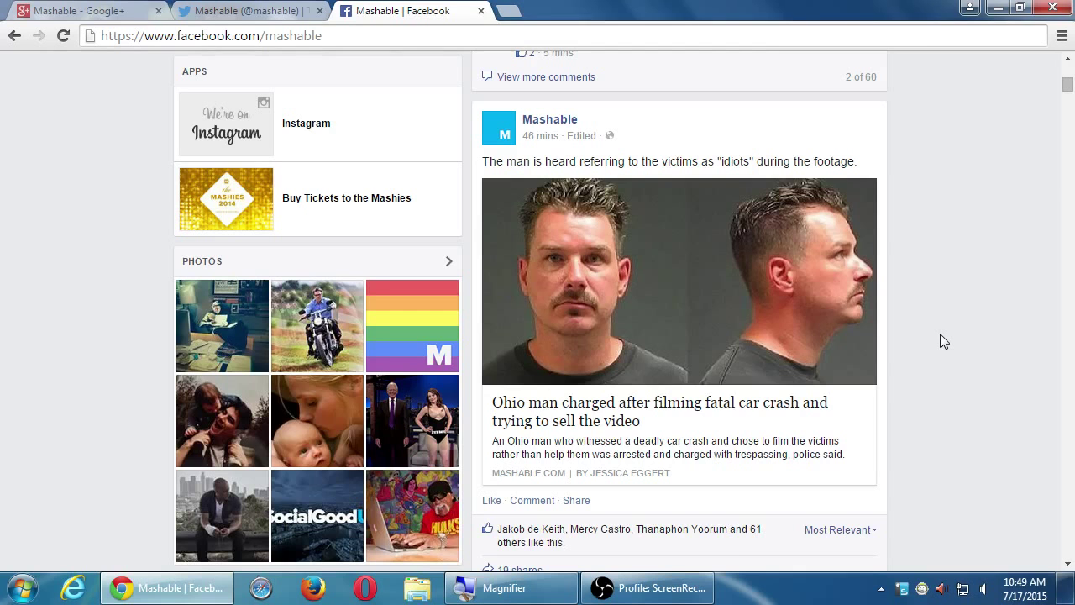
{"action": "scroll", "coordinate": [941, 334], "scroll_direction": "down", "scroll_amount": 5}
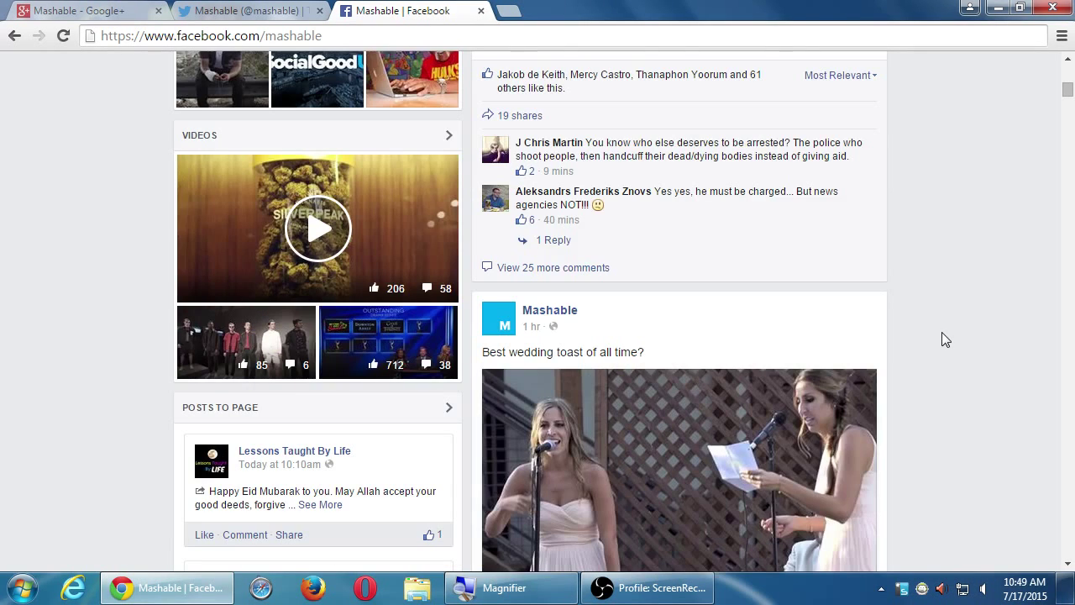
{"action": "scroll", "coordinate": [941, 331], "scroll_direction": "down", "scroll_amount": 5}
{"action": "scroll", "coordinate": [944, 331], "scroll_direction": "down", "scroll_amount": 5}
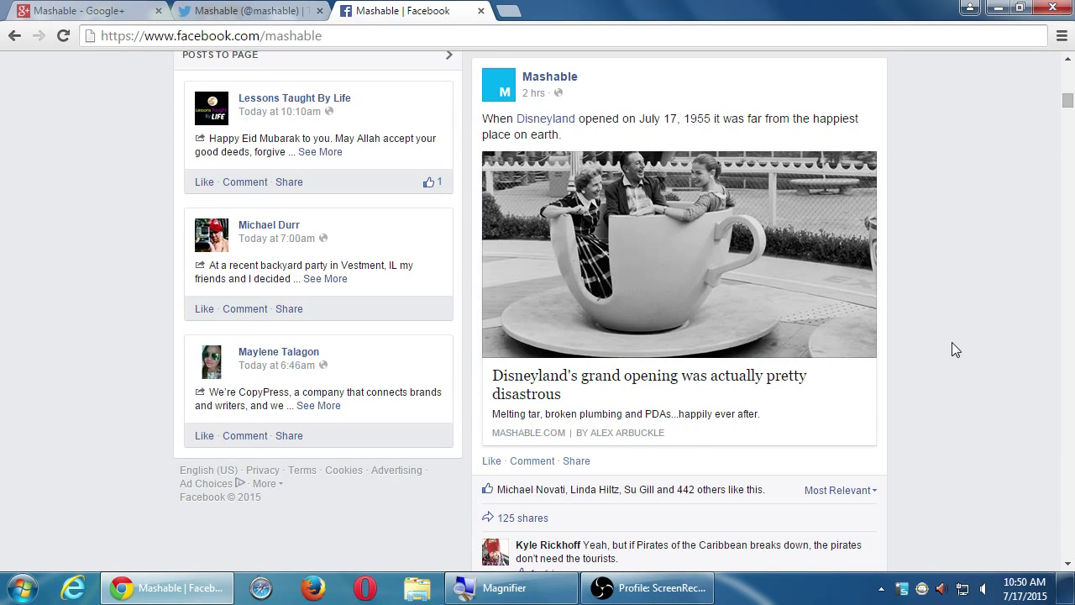
{"action": "scroll", "coordinate": [952, 342], "scroll_direction": "up", "scroll_amount": 5}
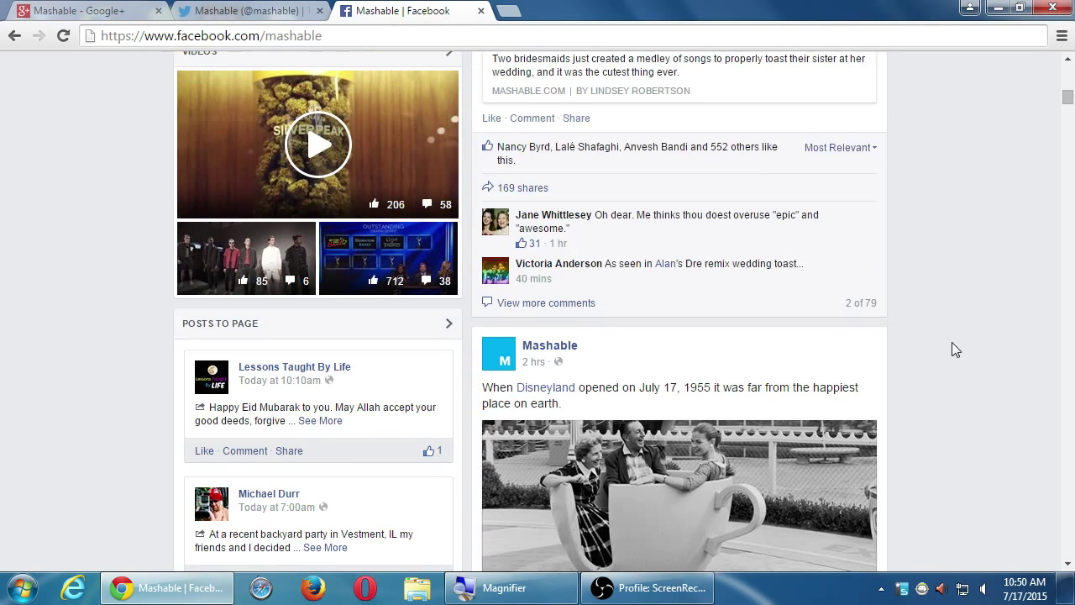
{"action": "scroll", "coordinate": [952, 342], "scroll_direction": "up", "scroll_amount": 5}
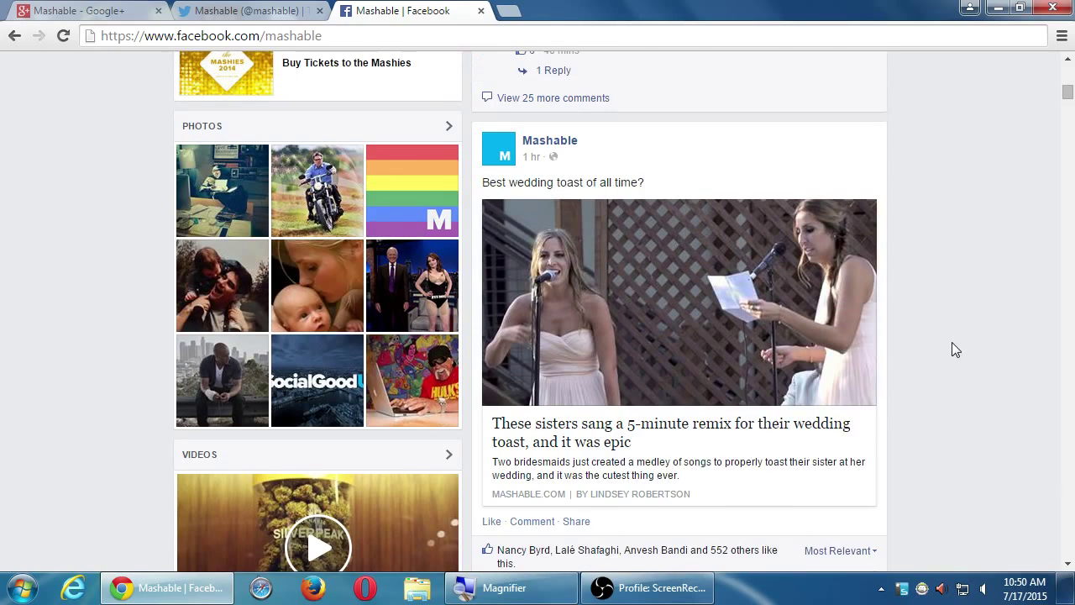
{"action": "scroll", "coordinate": [952, 342], "scroll_direction": "up", "scroll_amount": 5}
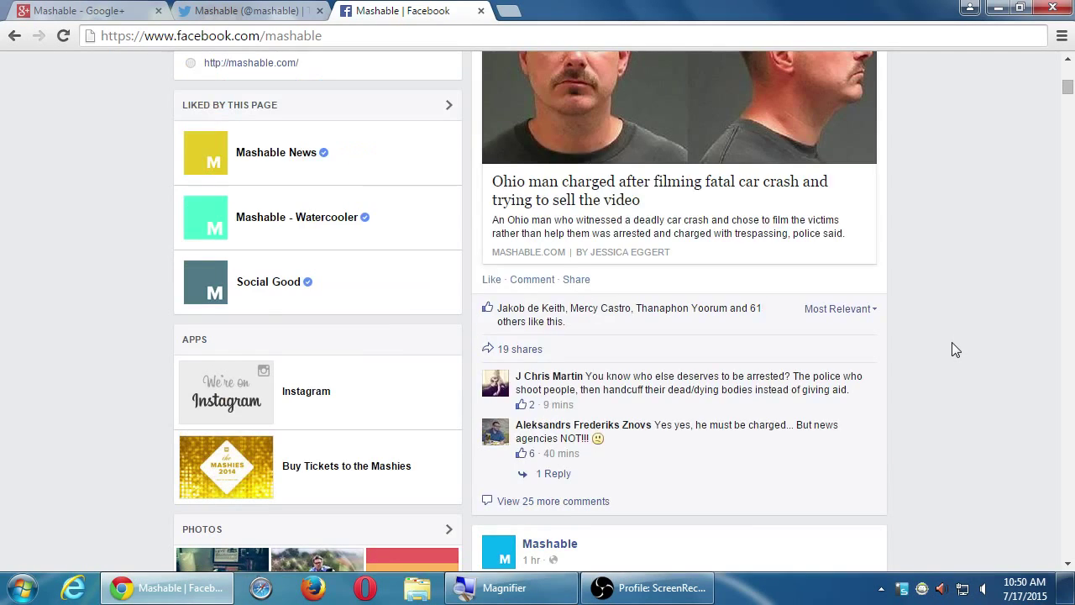
- Look through the tweets and retweets below the college fund tweet on Mashable's Twitter page
{"action": "key", "text": "ctrl+shift+Tab"}
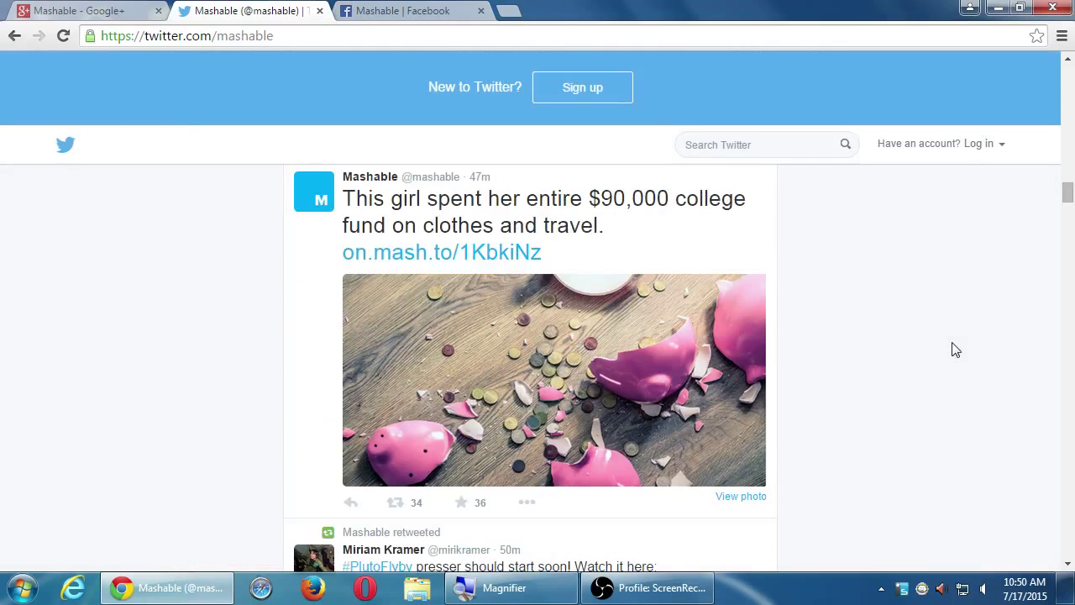
{"action": "scroll", "coordinate": [955, 350], "scroll_direction": "down", "scroll_amount": 5}
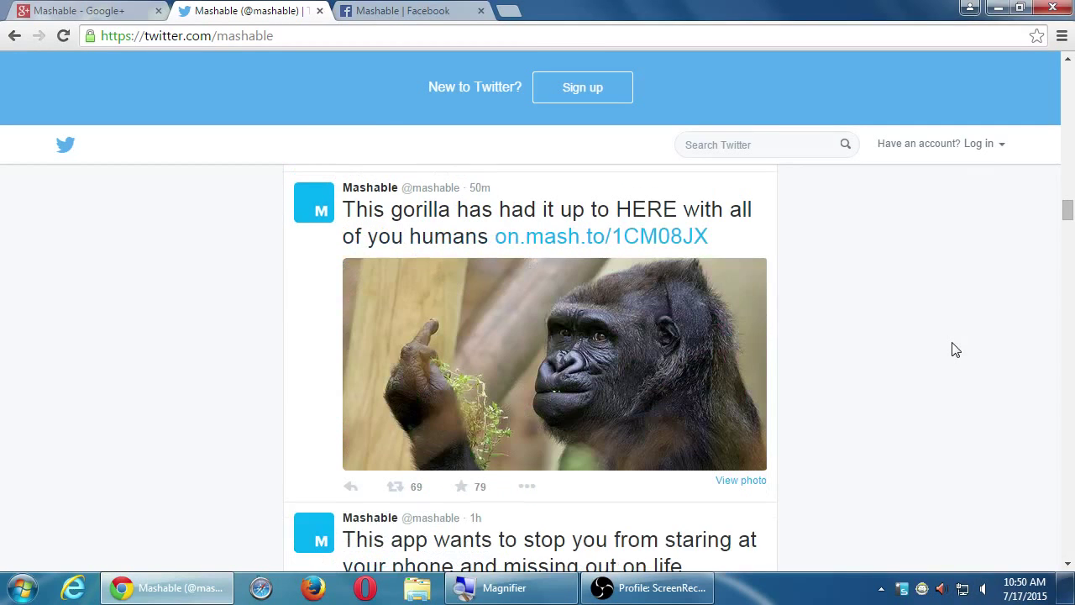
{"action": "scroll", "coordinate": [954, 350], "scroll_direction": "down", "scroll_amount": 8}
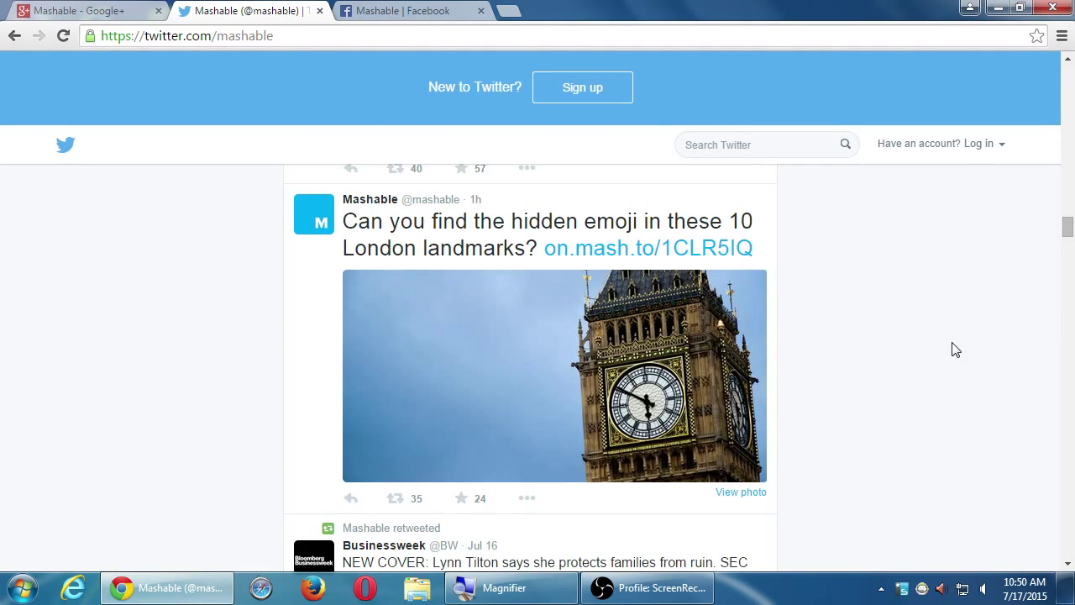
{"action": "scroll", "coordinate": [955, 350], "scroll_direction": "down", "scroll_amount": 5}
{"action": "scroll", "coordinate": [954, 349], "scroll_direction": "up", "scroll_amount": 2}
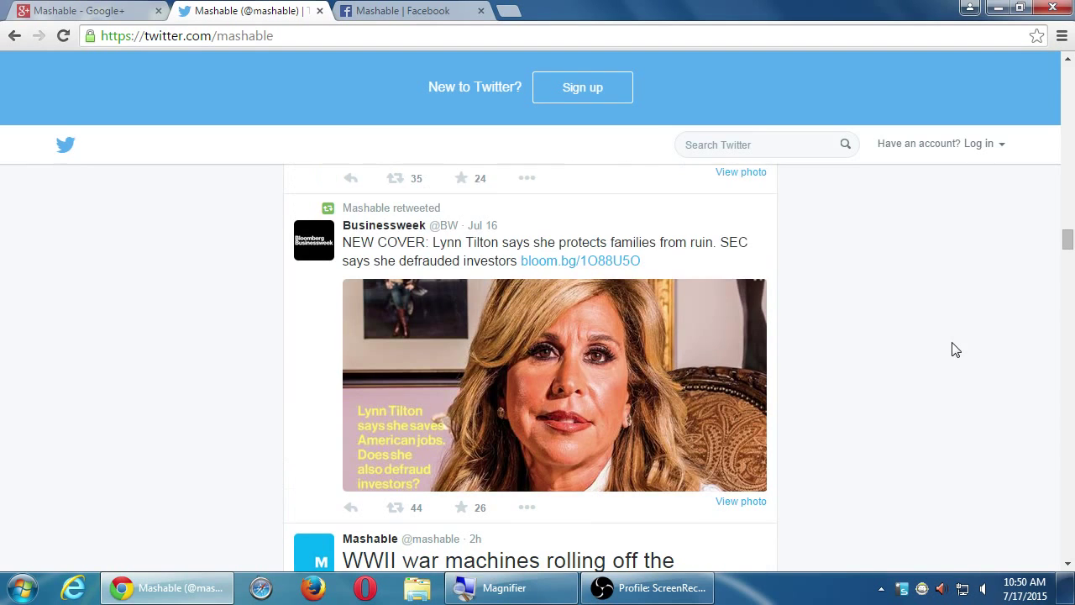
- Skim the posts on Mashable's Google+ page and return to its profile header
{"action": "key", "text": "ctrl+shift+Tab"}
{"action": "scroll", "coordinate": [955, 350], "scroll_direction": "down", "scroll_amount": 6}
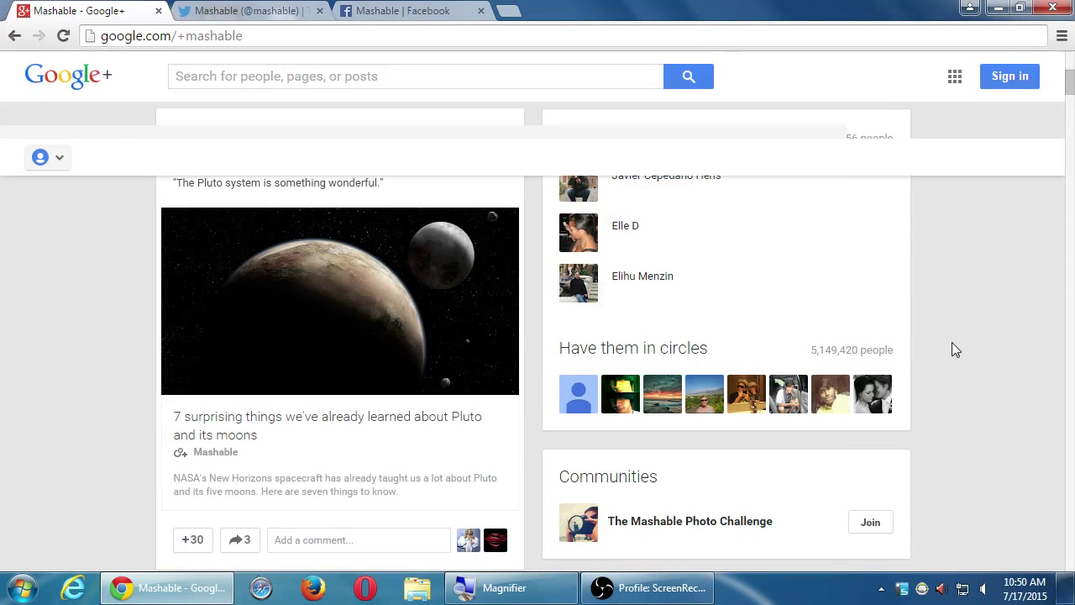
{"action": "scroll", "coordinate": [954, 345], "scroll_direction": "down", "scroll_amount": 5}
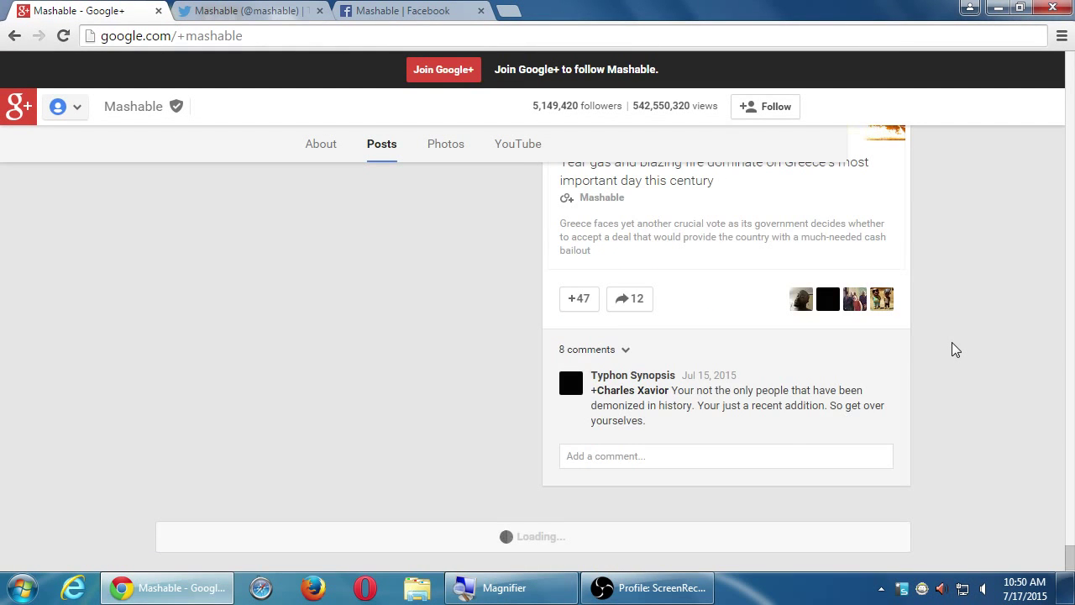
{"action": "scroll", "coordinate": [953, 344], "scroll_direction": "up", "scroll_amount": 12}
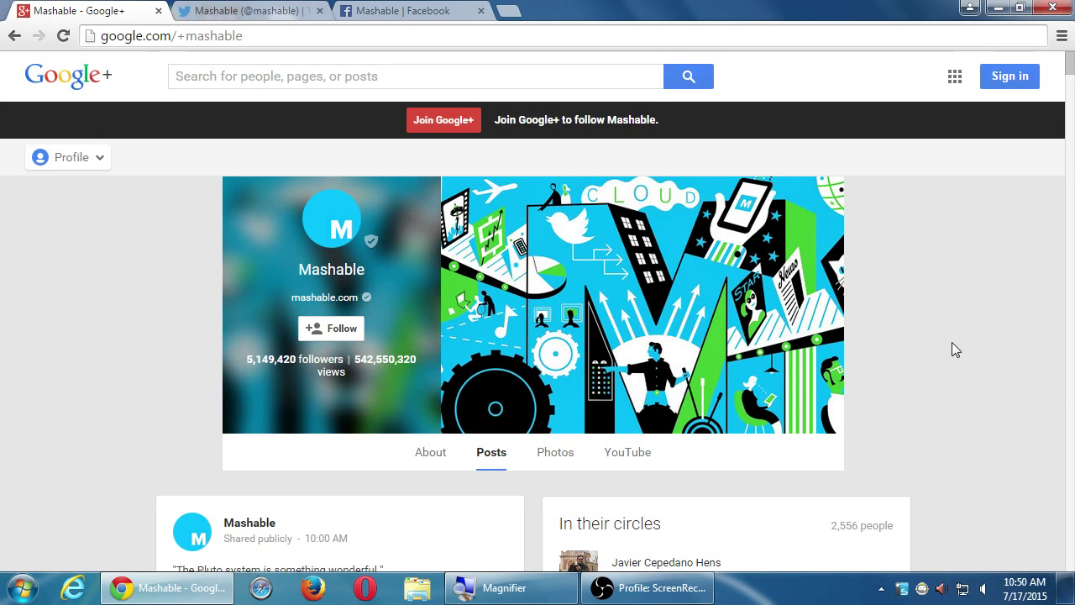
- Open the "7 surprising things we've already learned about Pluto and its moons" article from the Google+ post in a new tab
{"action": "scroll", "coordinate": [952, 350], "scroll_direction": "down", "scroll_amount": 1}
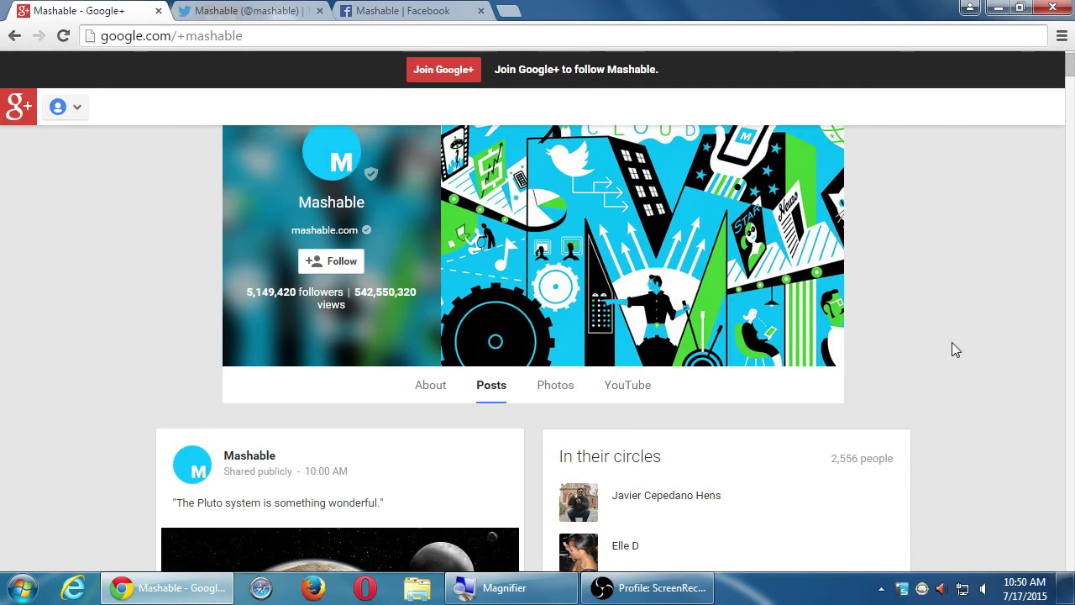
{"action": "scroll", "coordinate": [643, 432], "scroll_direction": "down", "scroll_amount": 3}
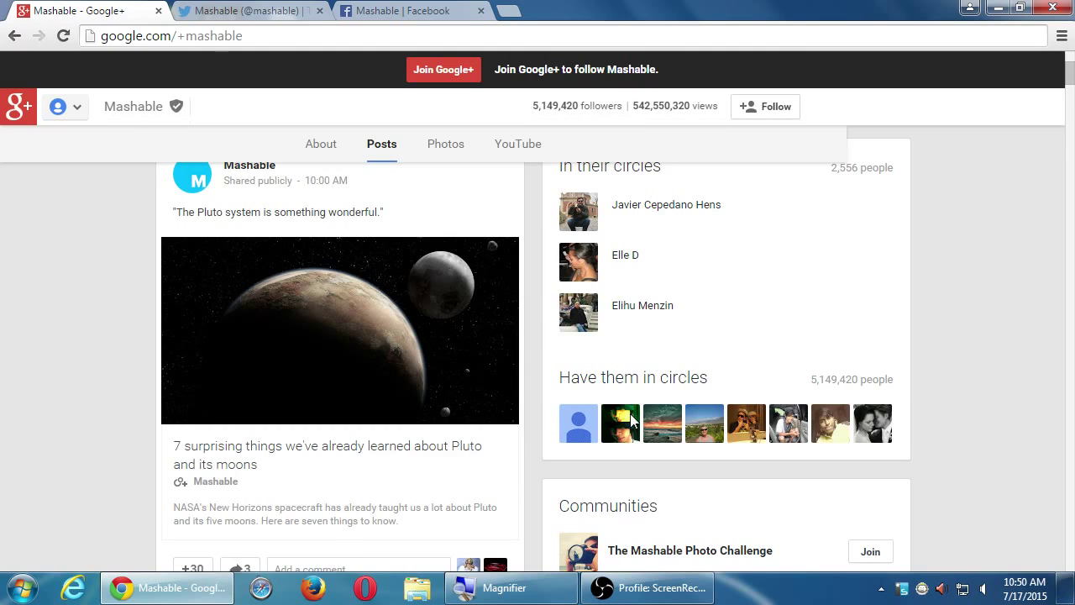
{"action": "middle_click", "coordinate": [395, 451]}
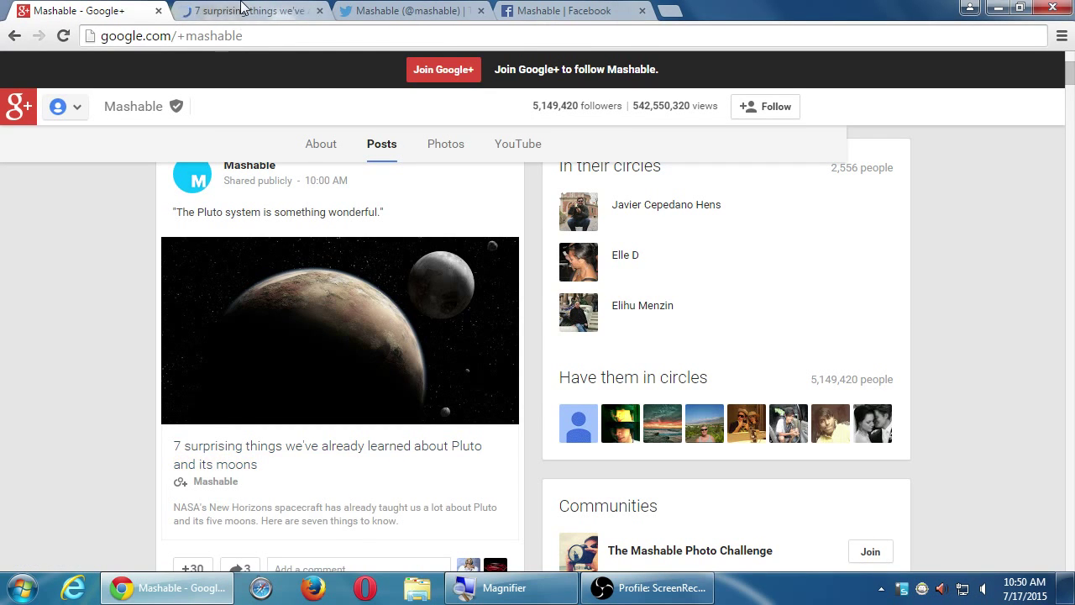
{"action": "left_click", "coordinate": [246, 10]}
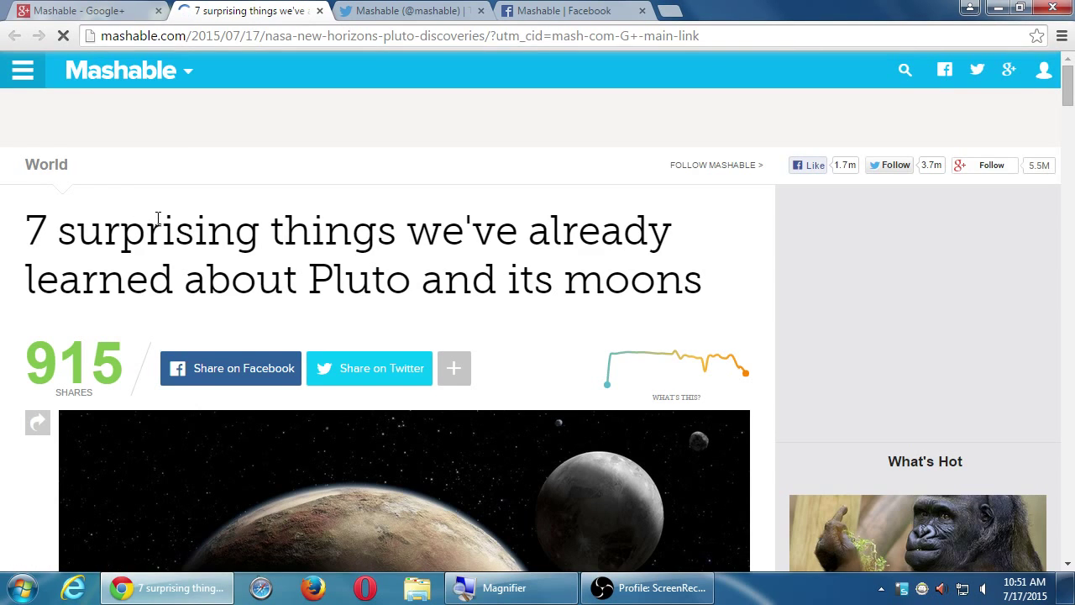
- Look through the Pluto article from its headline to the Charon section, including the sidebar stories and advertisements
{"action": "scroll", "coordinate": [159, 210], "scroll_direction": "down", "scroll_amount": 2}
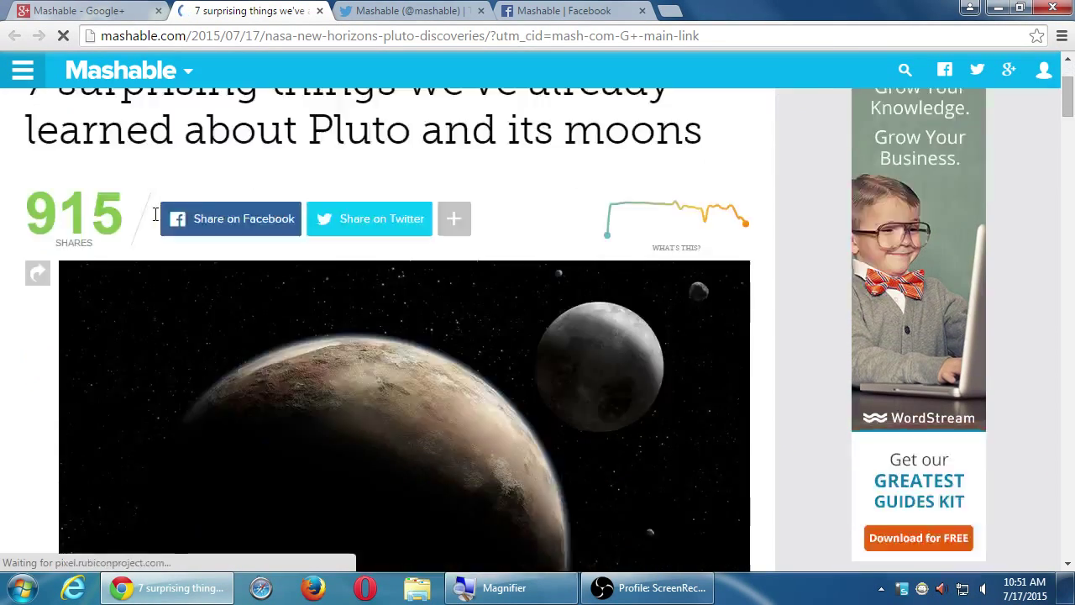
{"action": "scroll", "coordinate": [155, 217], "scroll_direction": "down", "scroll_amount": 10}
{"action": "scroll", "coordinate": [156, 220], "scroll_direction": "up", "scroll_amount": 3}
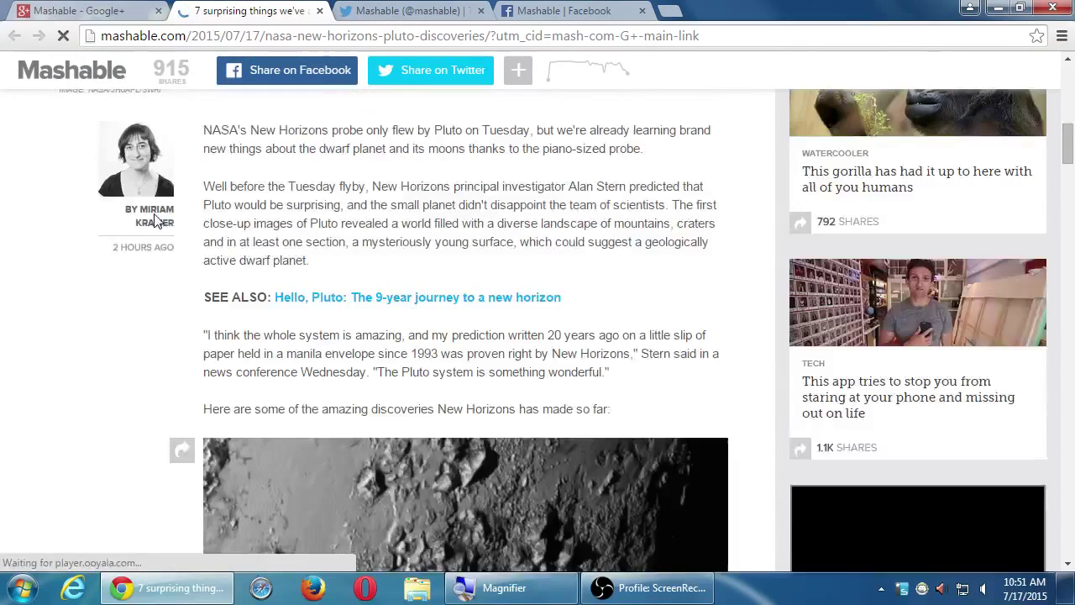
{"action": "scroll", "coordinate": [142, 223], "scroll_direction": "up", "scroll_amount": 9}
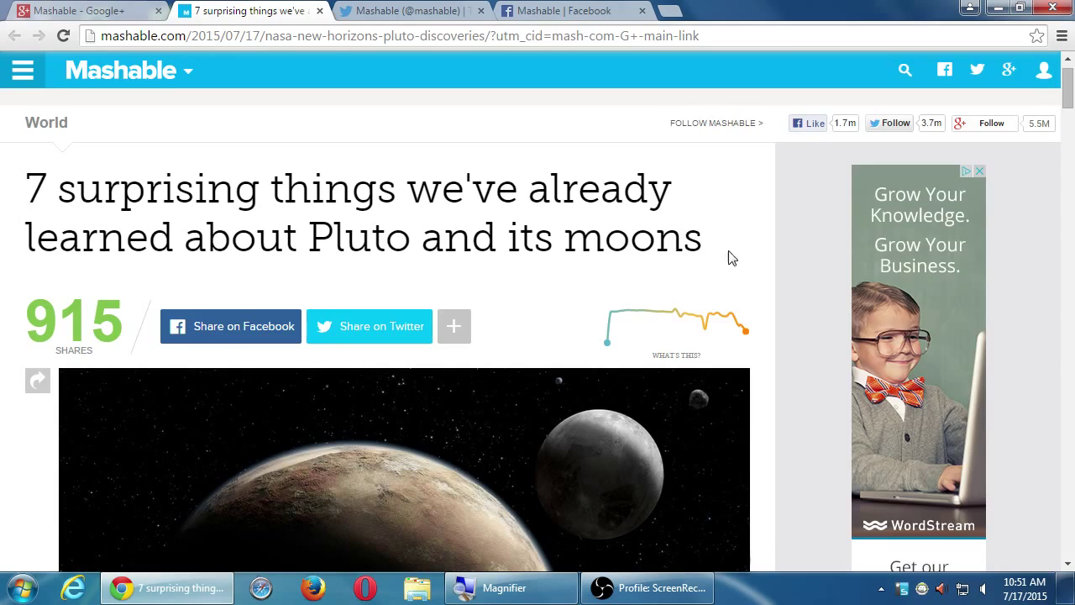
{"action": "scroll", "coordinate": [827, 367], "scroll_direction": "down", "scroll_amount": 15}
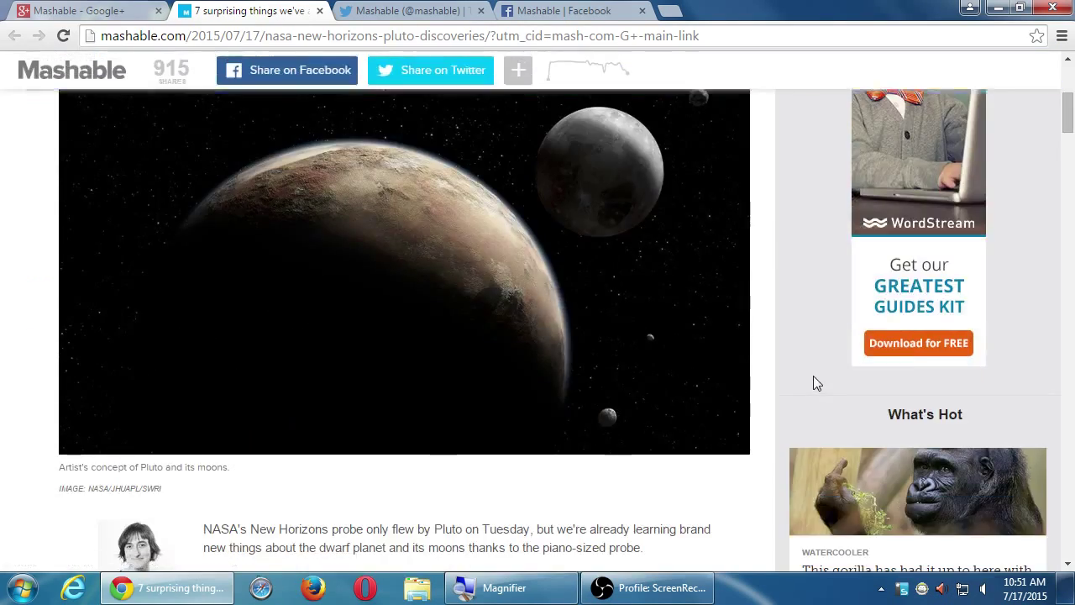
{"action": "scroll", "coordinate": [764, 367], "scroll_direction": "down", "scroll_amount": 13}
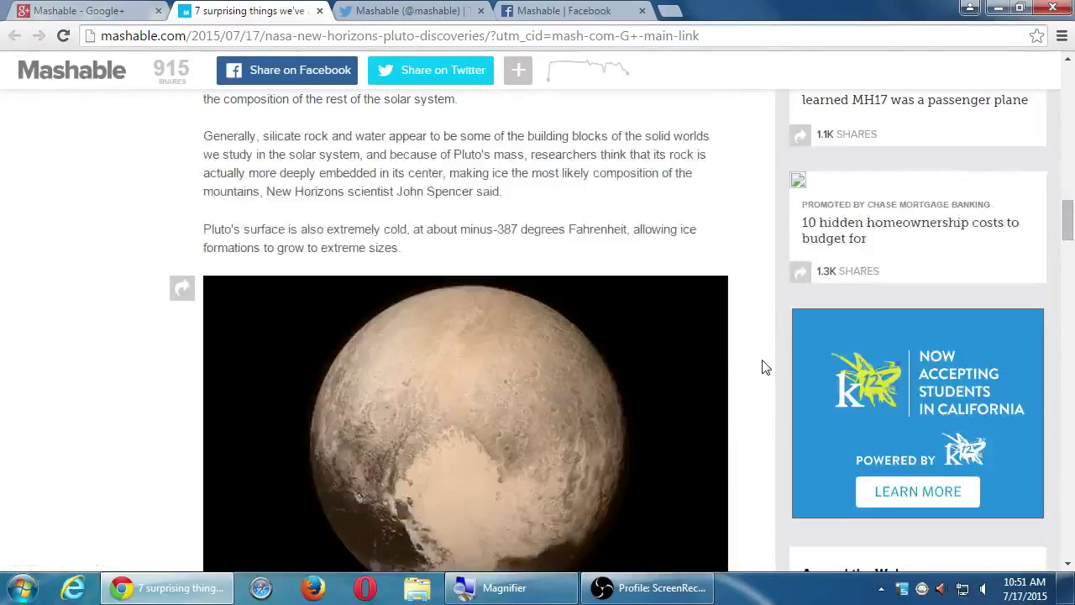
{"action": "scroll", "coordinate": [764, 364], "scroll_direction": "up", "scroll_amount": 4}
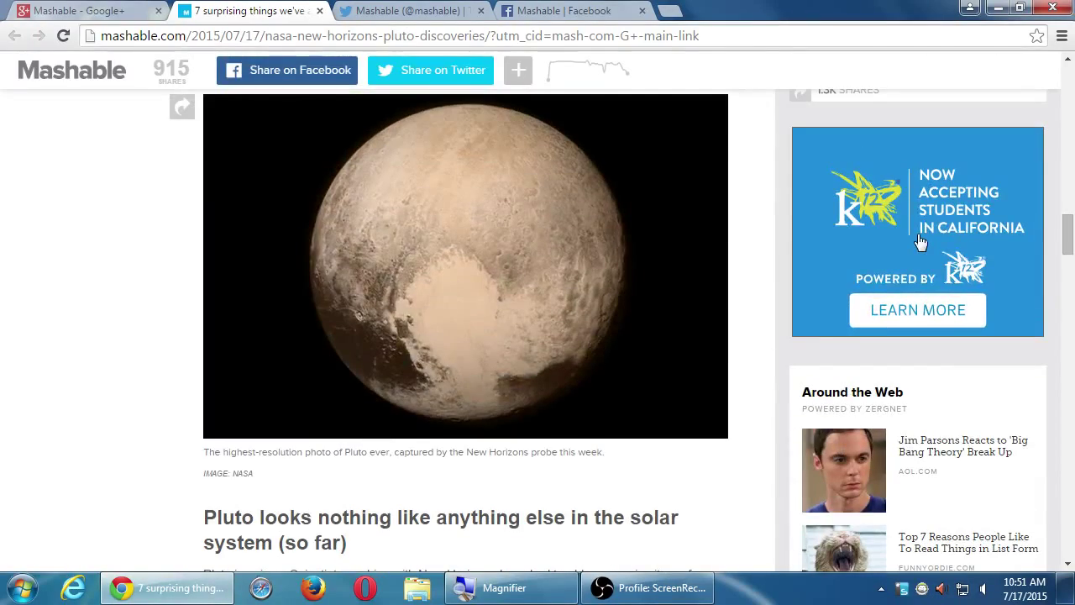
{"action": "scroll", "coordinate": [838, 362], "scroll_direction": "down", "scroll_amount": 12}
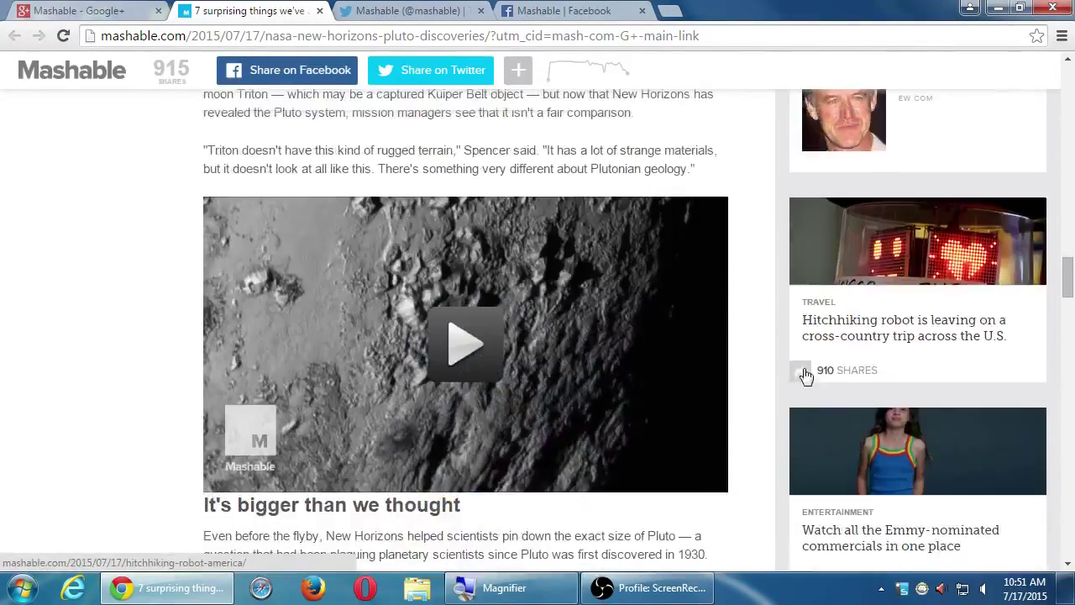
{"action": "scroll", "coordinate": [793, 364], "scroll_direction": "down", "scroll_amount": 5}
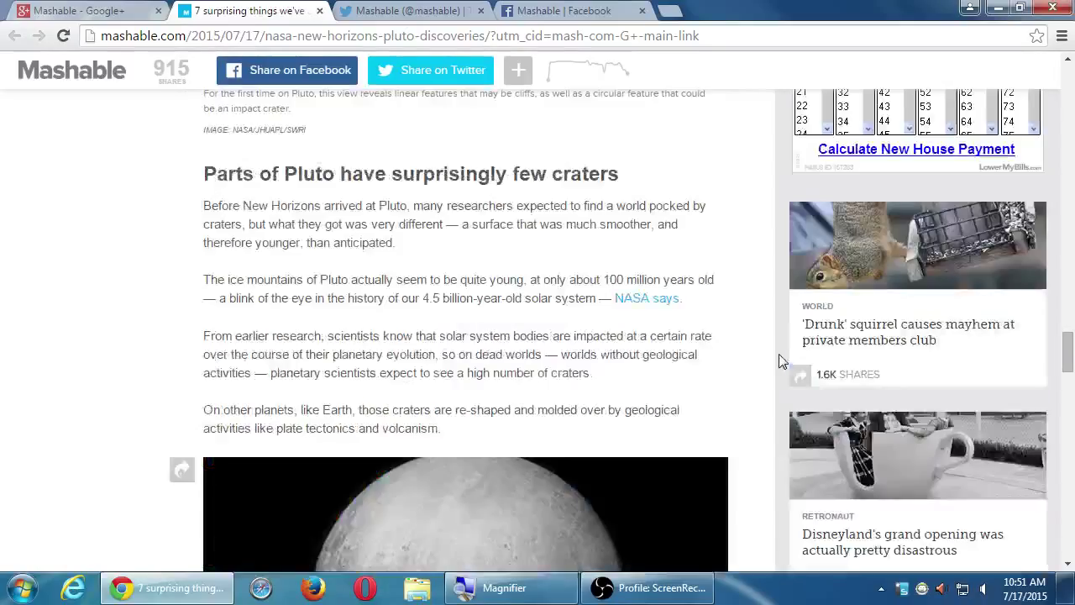
{"action": "scroll", "coordinate": [780, 361], "scroll_direction": "up", "scroll_amount": 3}
{"action": "scroll", "coordinate": [780, 354], "scroll_direction": "down", "scroll_amount": 12}
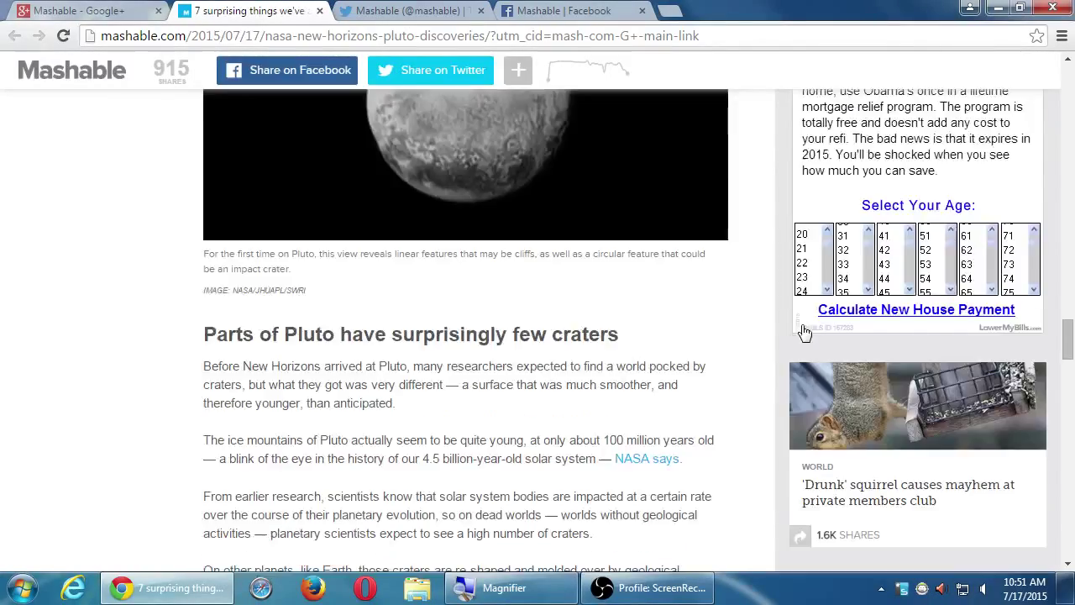
{"action": "scroll", "coordinate": [791, 338], "scroll_direction": "down", "scroll_amount": 10}
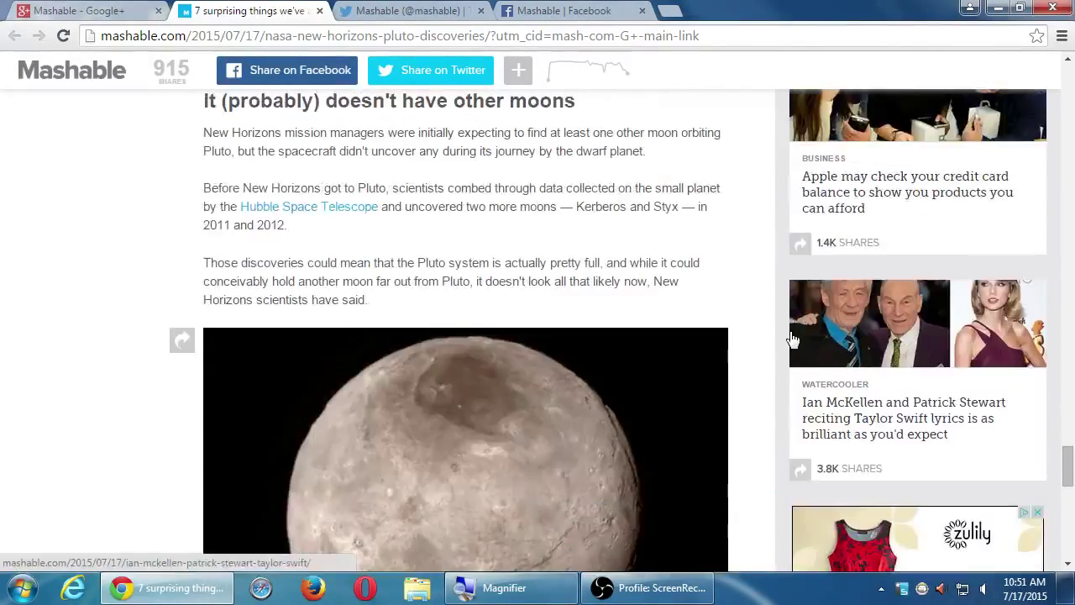
{"action": "scroll", "coordinate": [794, 337], "scroll_direction": "up", "scroll_amount": 6}
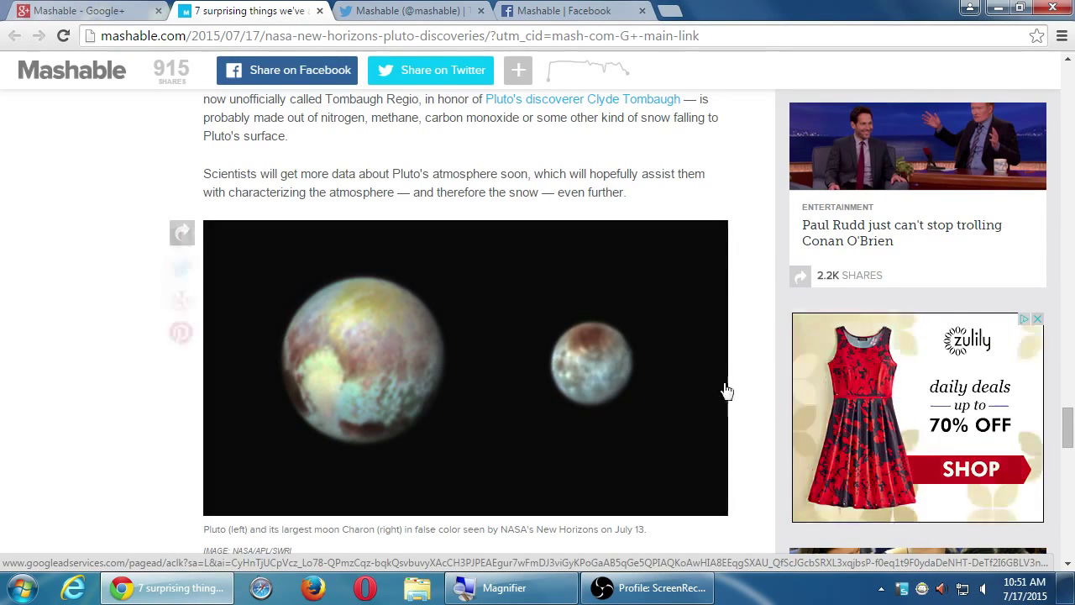
{"action": "scroll", "coordinate": [727, 370], "scroll_direction": "down", "scroll_amount": 7}
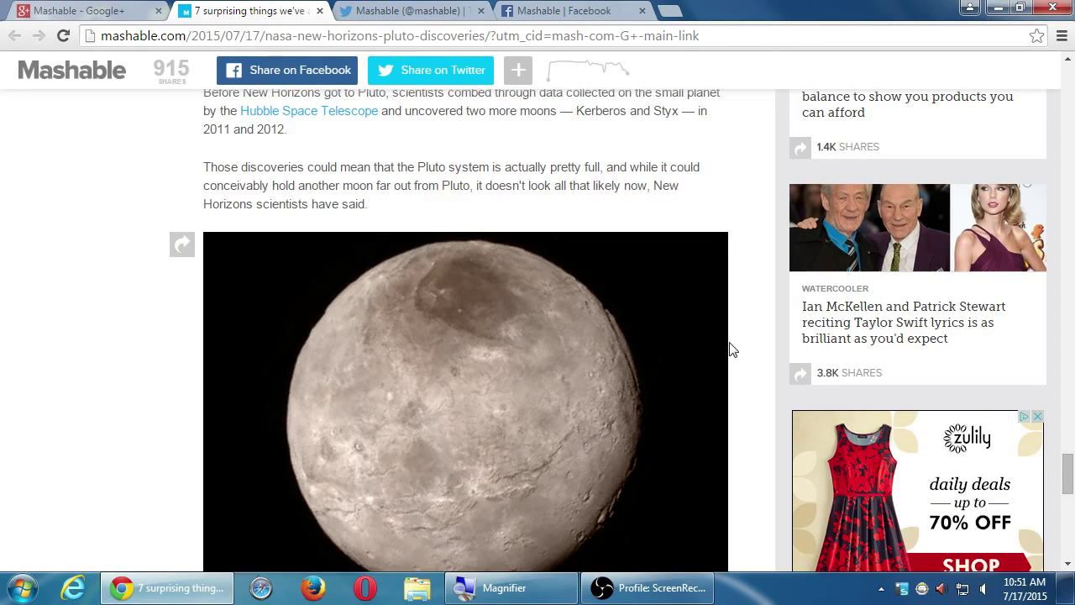
{"action": "scroll", "coordinate": [730, 348], "scroll_direction": "down", "scroll_amount": 1}
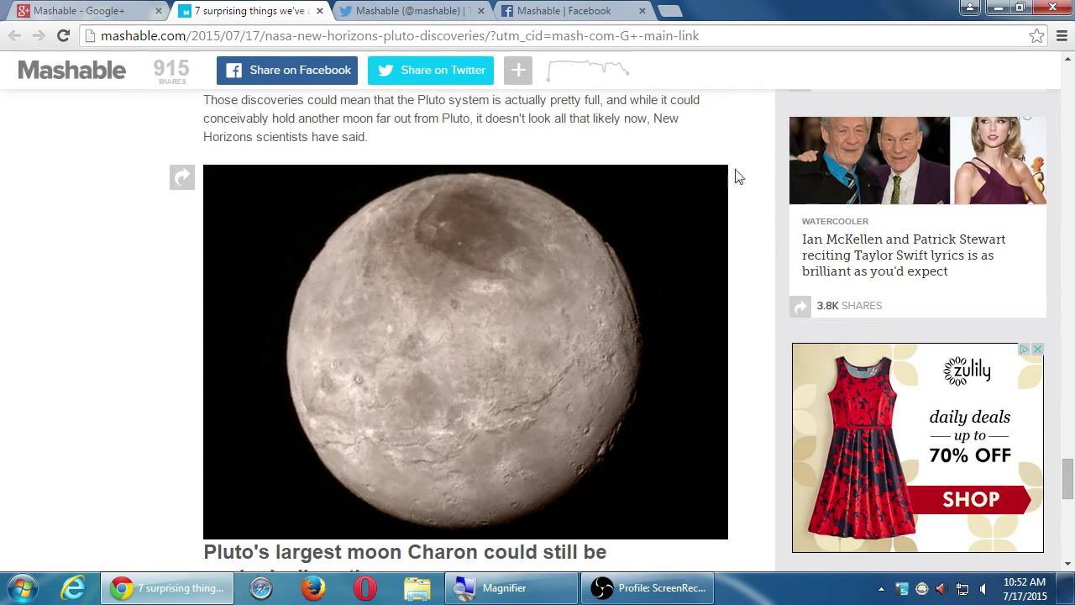
{"action": "scroll", "coordinate": [731, 180], "scroll_direction": "down", "scroll_amount": 3}
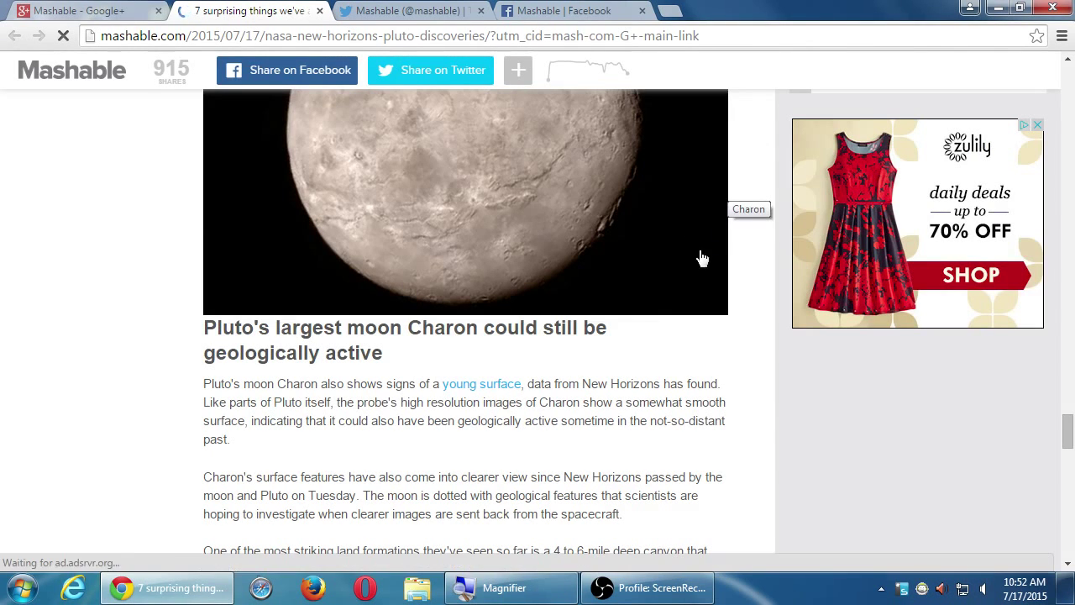
- Return to the profile header of Mashable's Google+ page
{"action": "left_click", "coordinate": [19, 10]}
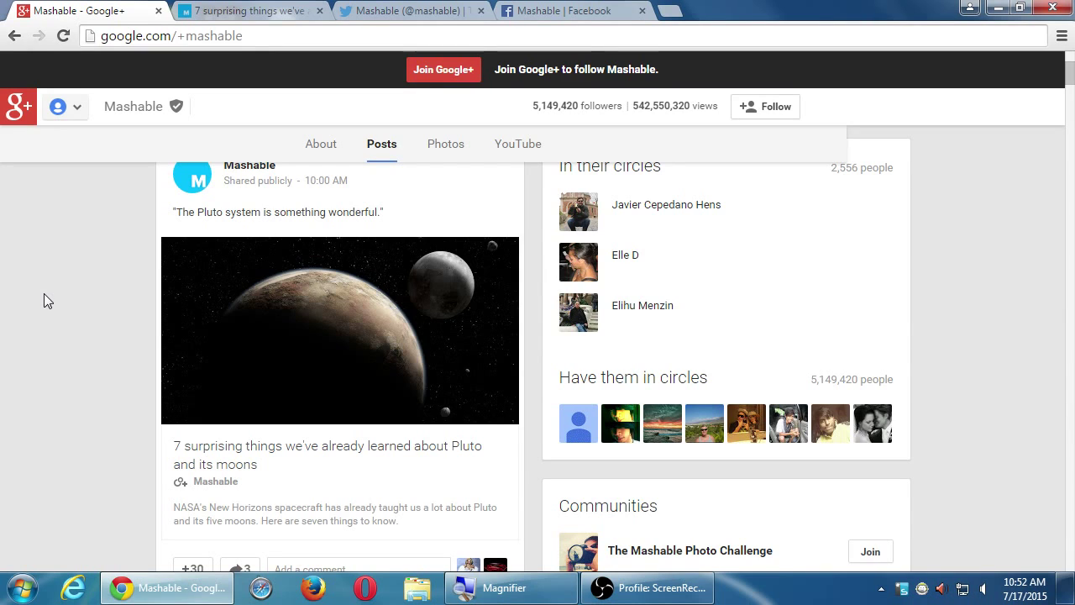
{"action": "scroll", "coordinate": [43, 293], "scroll_direction": "up", "scroll_amount": 4}
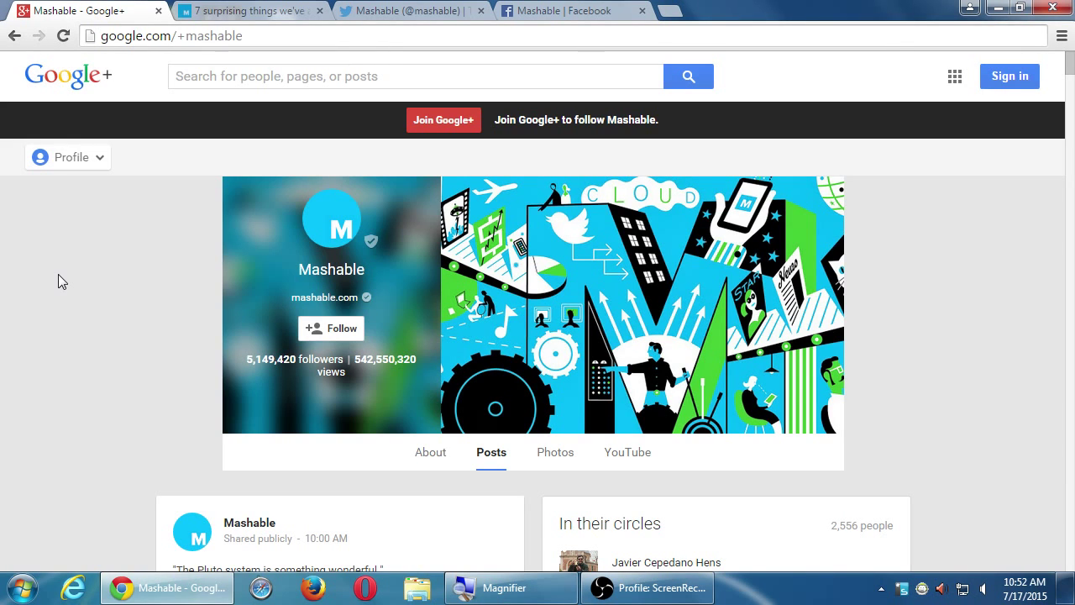
- Close the Pluto article, Mashable Twitter and Mashable Facebook tabs while keeping Mashable's Google+ page open
{"action": "scroll", "coordinate": [58, 344], "scroll_direction": "down", "scroll_amount": 1}
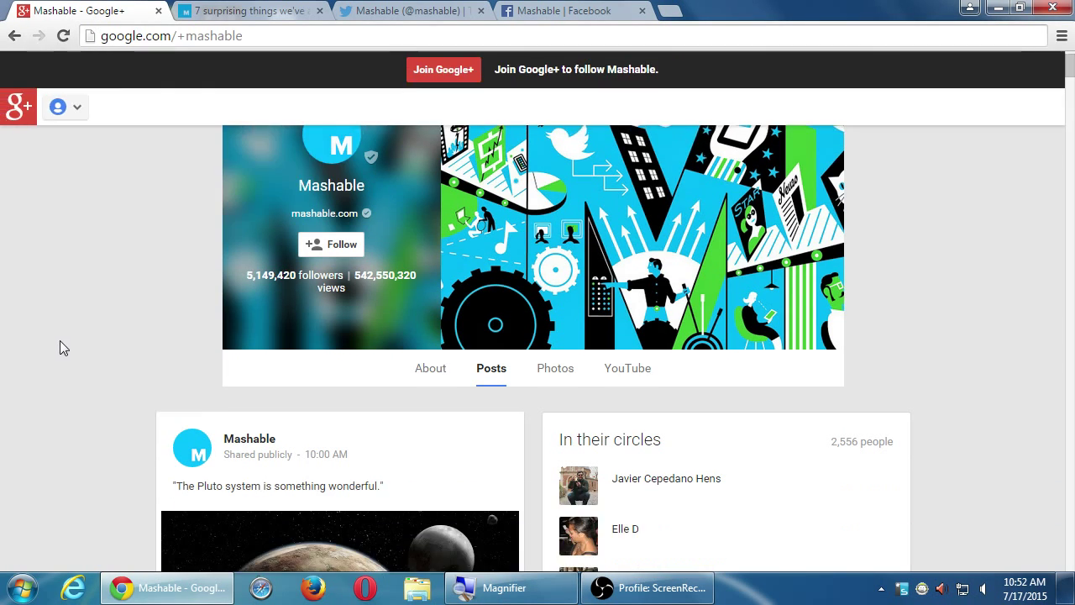
{"action": "scroll", "coordinate": [60, 346], "scroll_direction": "up", "scroll_amount": 1}
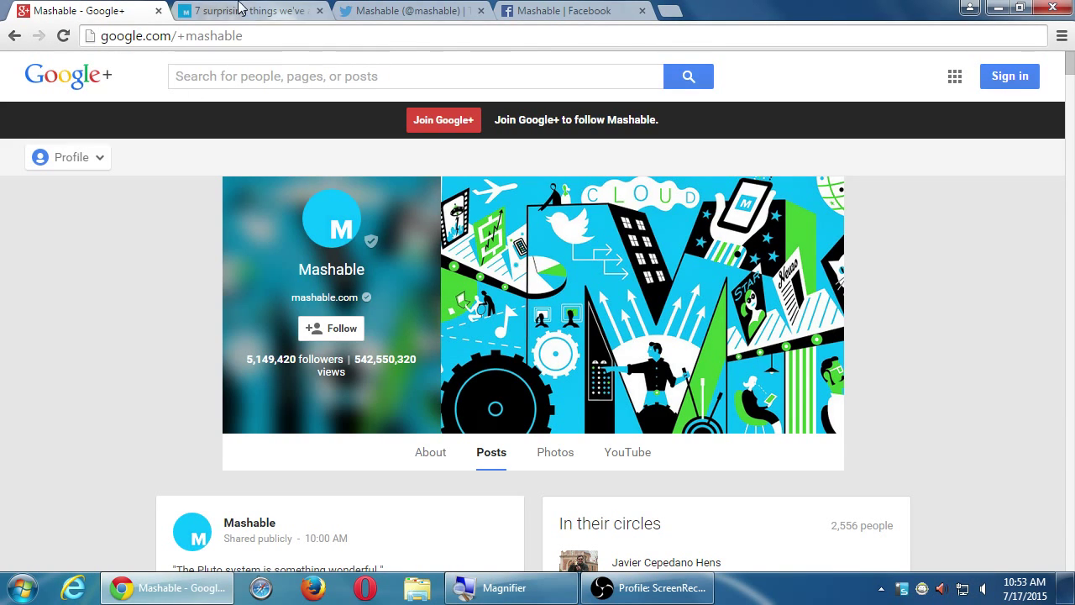
{"action": "left_click", "coordinate": [320, 11]}
{"action": "left_click", "coordinate": [319, 11]}
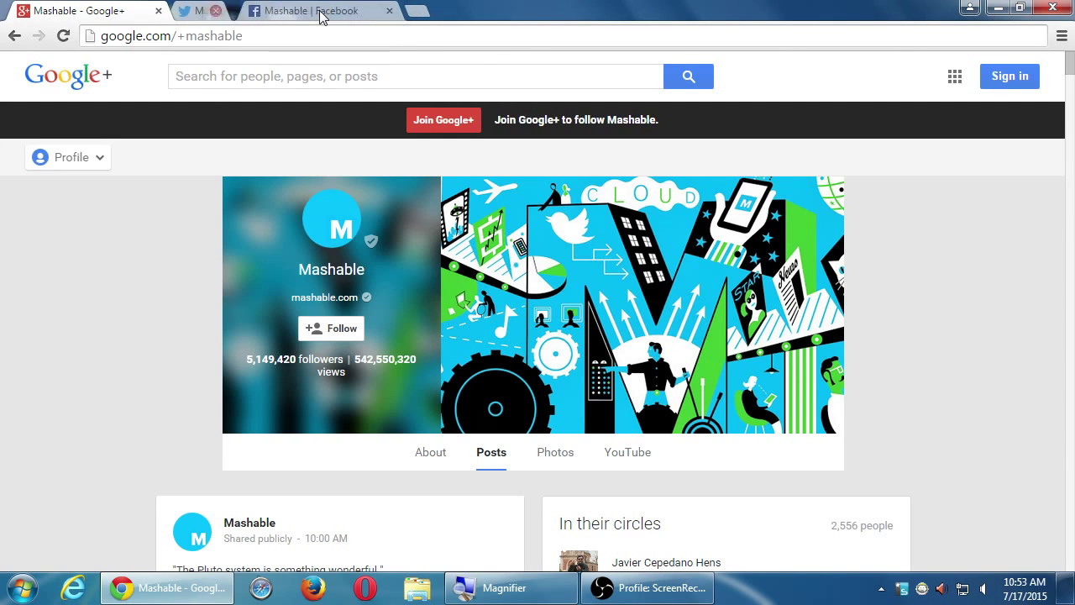
{"action": "left_click", "coordinate": [319, 11]}
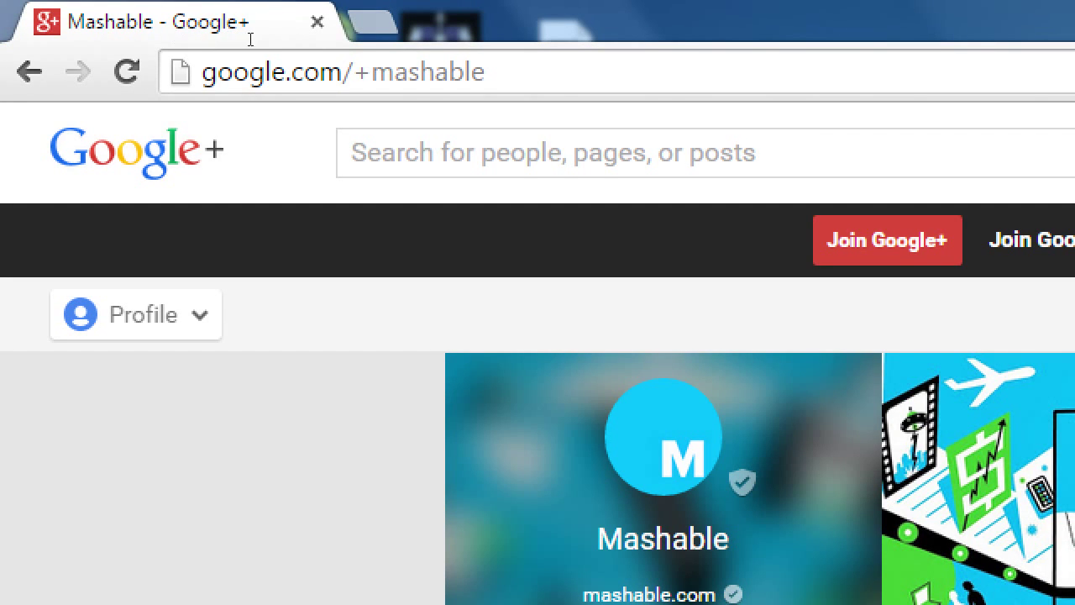
- Load google.com/+mashable and return from the Google sign-in page to Mashable's Google+ posts
{"action": "left_click", "coordinate": [261, 72]}
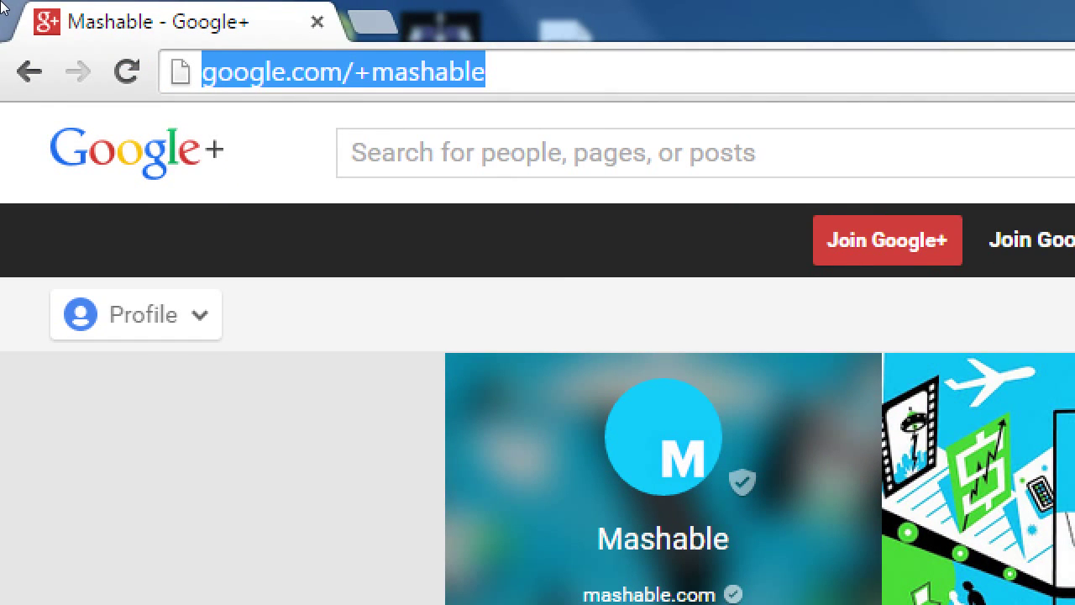
{"action": "key", "text": "Return"}
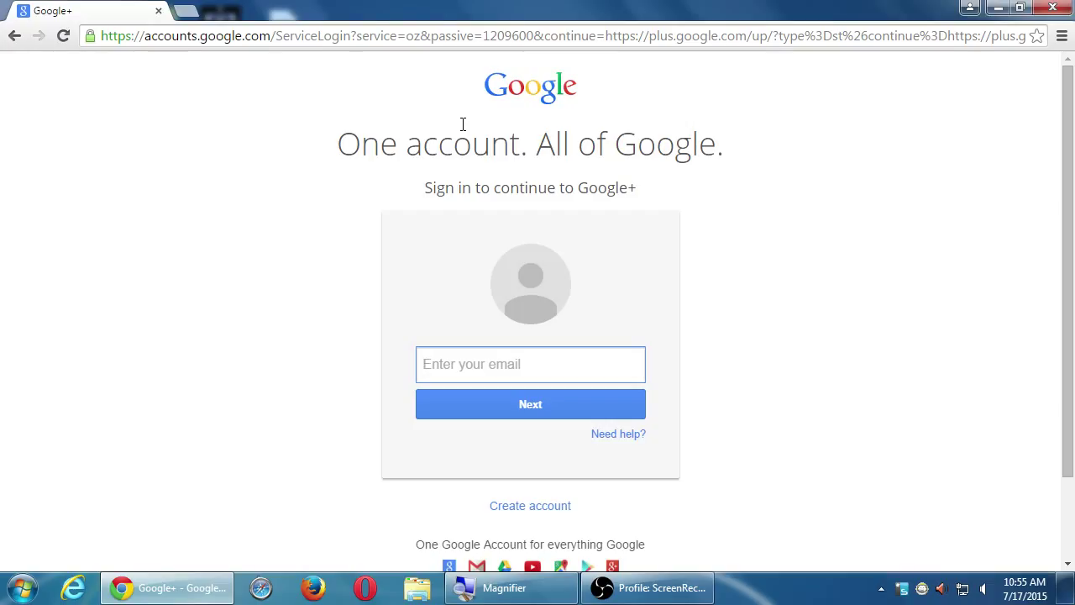
{"action": "key", "text": "alt+Left"}
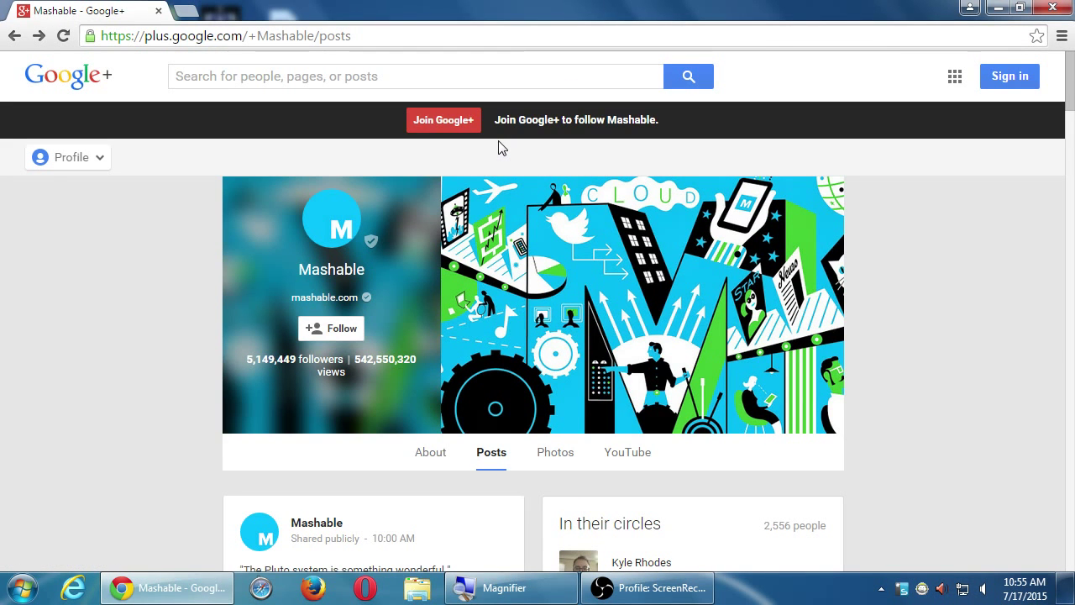
{"action": "key", "text": "super+plus"}
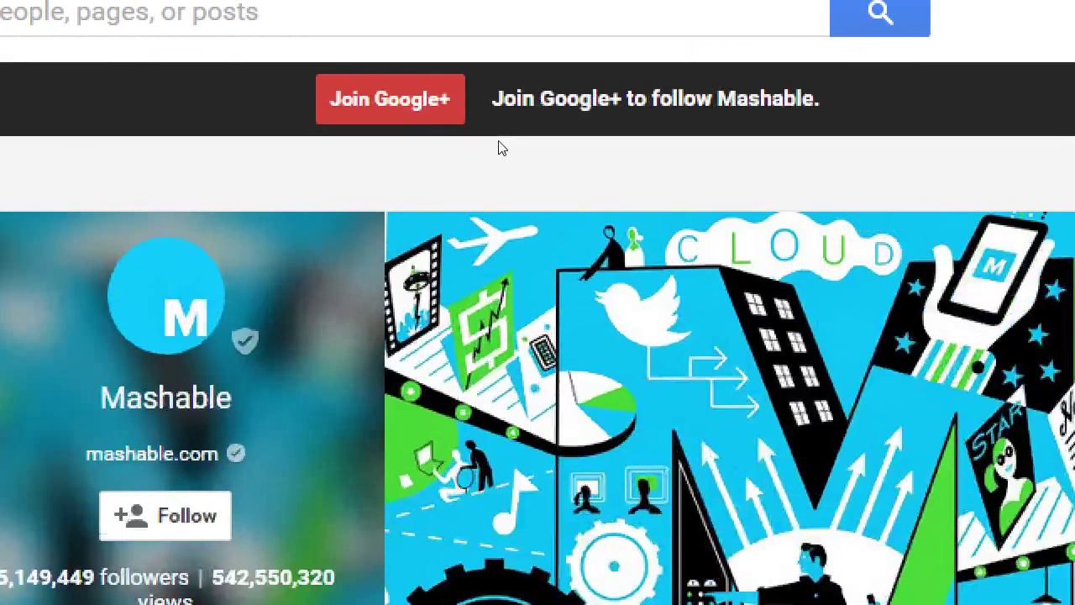
{"action": "left_click", "coordinate": [264, 54]}
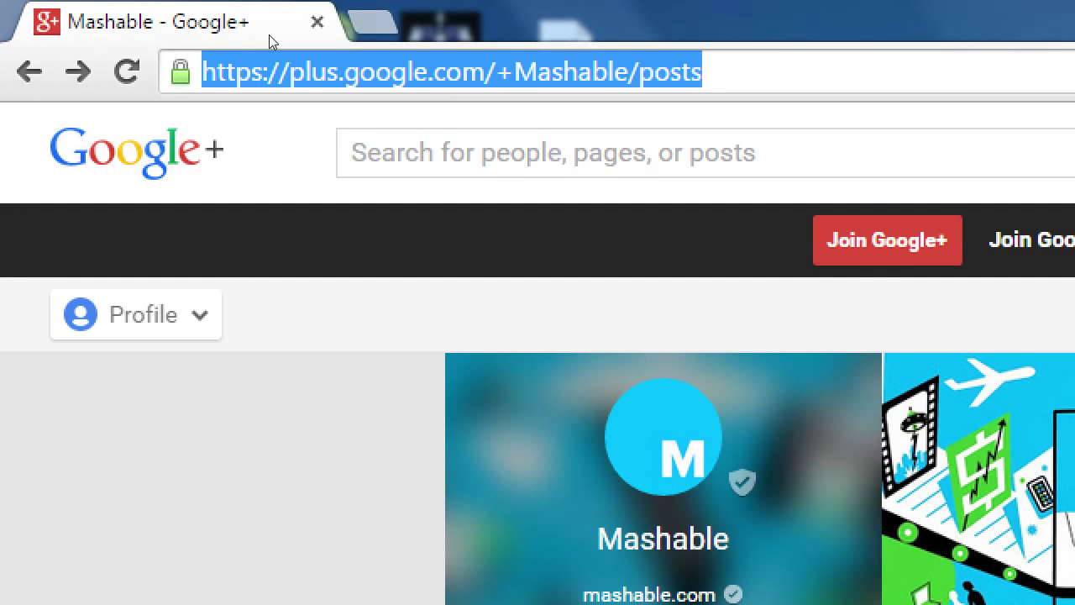
{"action": "left_click", "coordinate": [262, 33]}
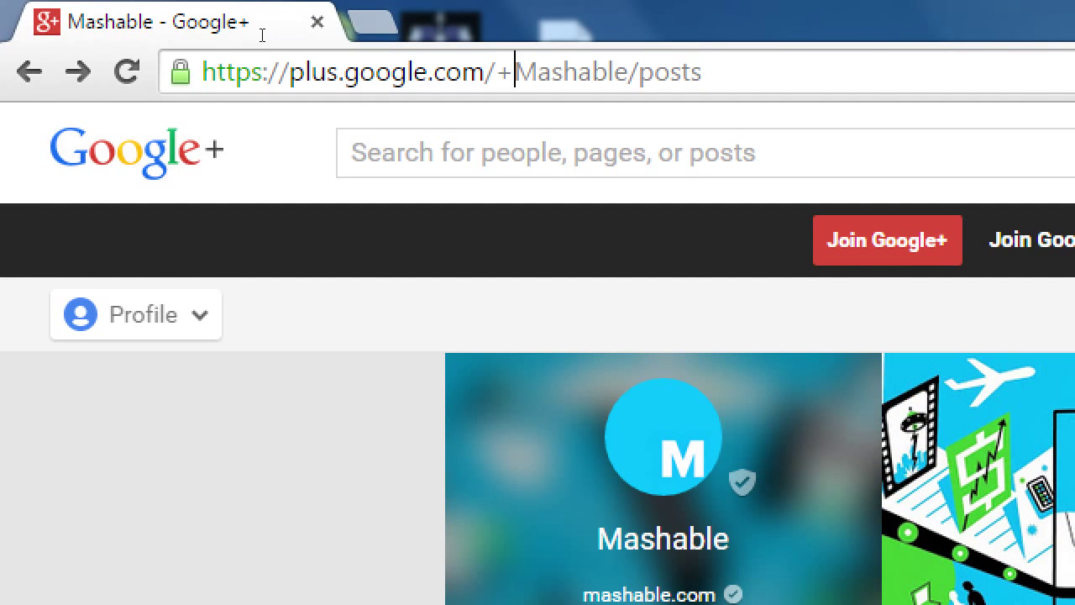
{"action": "left_click", "coordinate": [172, 32]}
{"action": "key", "text": "BackSpace"}
{"action": "key", "text": "BackSpace"}
{"action": "key", "text": "BackSpace"}
{"action": "key", "text": "BackSpace"}
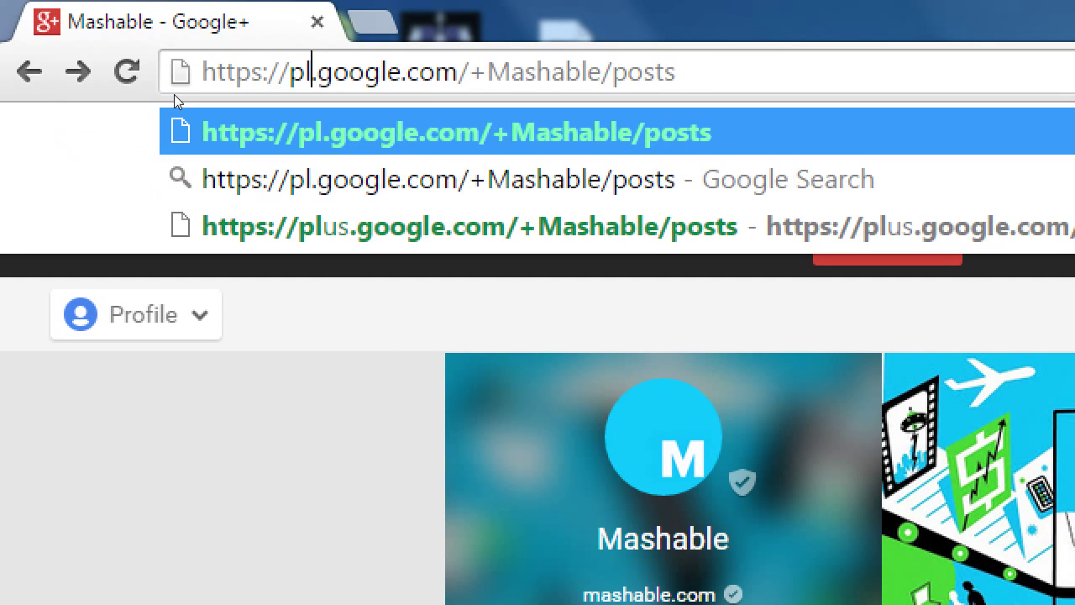
{"action": "key", "text": "Right"}
{"action": "key", "text": "Right"}
{"action": "key", "text": "Right"}
{"action": "key", "text": "Right"}
{"action": "key", "text": "Right"}
{"action": "key", "text": "Right"}
{"action": "key", "text": "Right"}
{"action": "key", "text": "Right"}
{"action": "key", "text": "Right"}
{"action": "key", "text": "Right"}
{"action": "key", "text": "Right"}
{"action": "key", "text": "Right"}
{"action": "key", "text": "Right"}
{"action": "key", "text": "Right"}
{"action": "key", "text": "Right"}
{"action": "key", "text": "Right"}
{"action": "key", "text": "Right"}
{"action": "key", "text": "Right"}
{"action": "key", "text": "Right"}
{"action": "key", "text": "Right"}
{"action": "key", "text": "Right"}
{"action": "key", "text": "Right"}
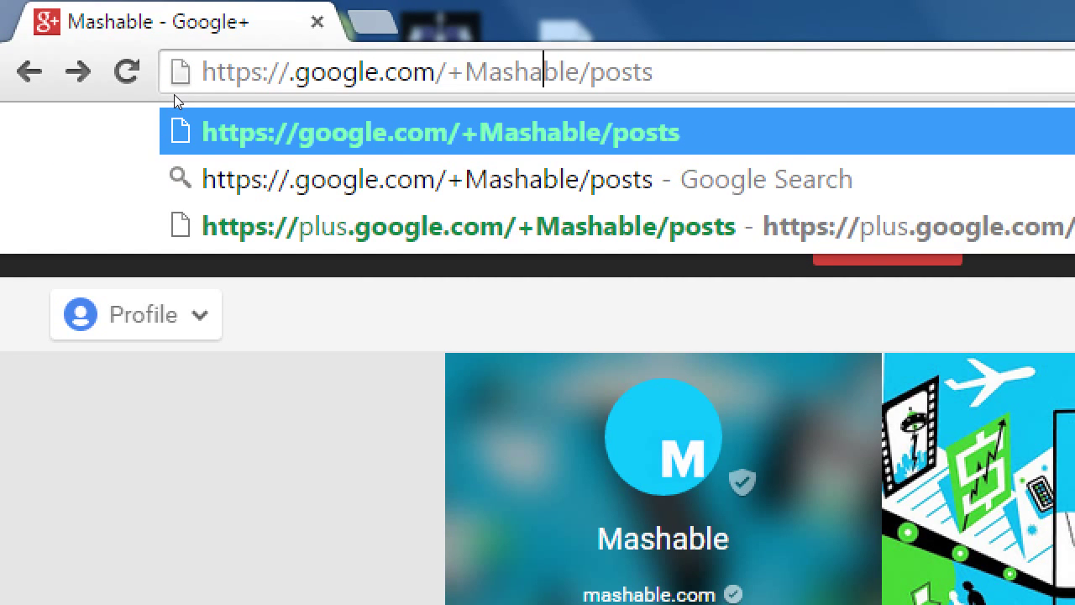
{"action": "key", "text": "shift+End"}
{"action": "key", "text": "BackSpace"}
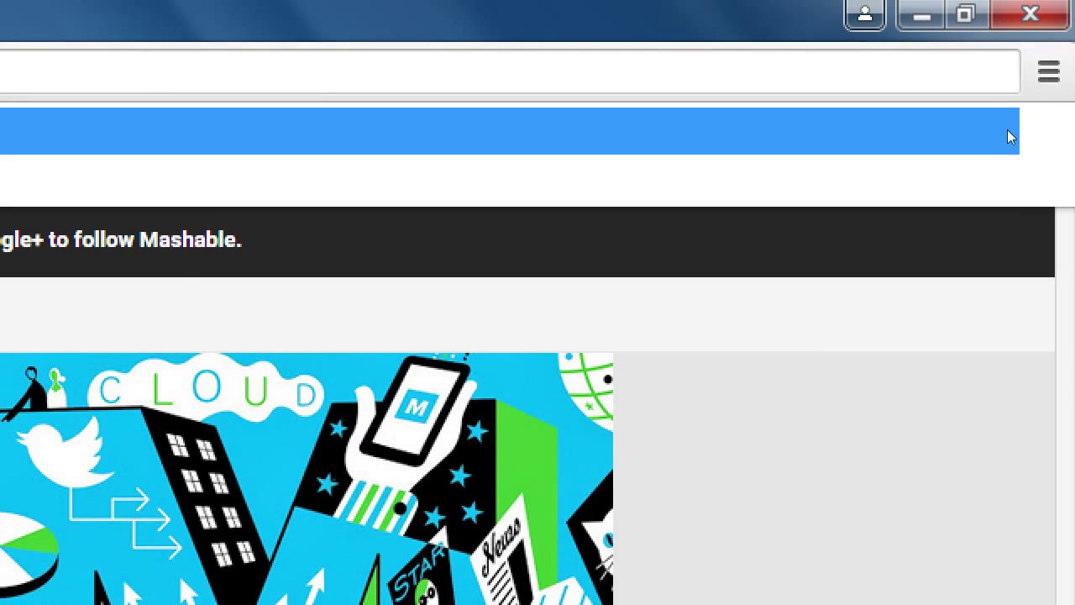
{"action": "left_click", "coordinate": [1007, 129]}
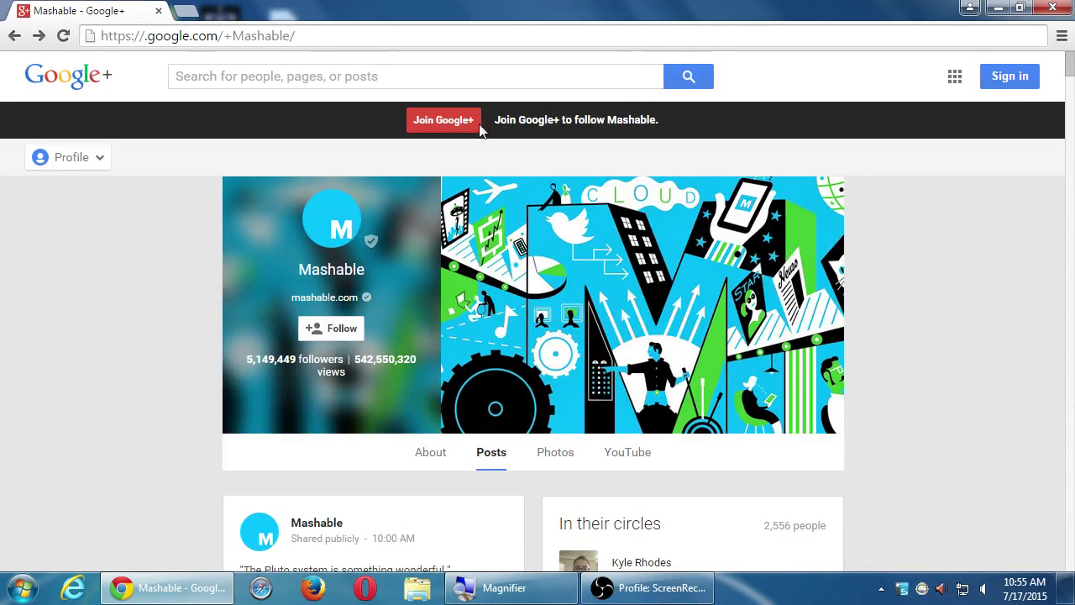
- Open the Google account creation form from Mashable's join prompt and look over its fields
{"action": "left_click", "coordinate": [451, 118]}
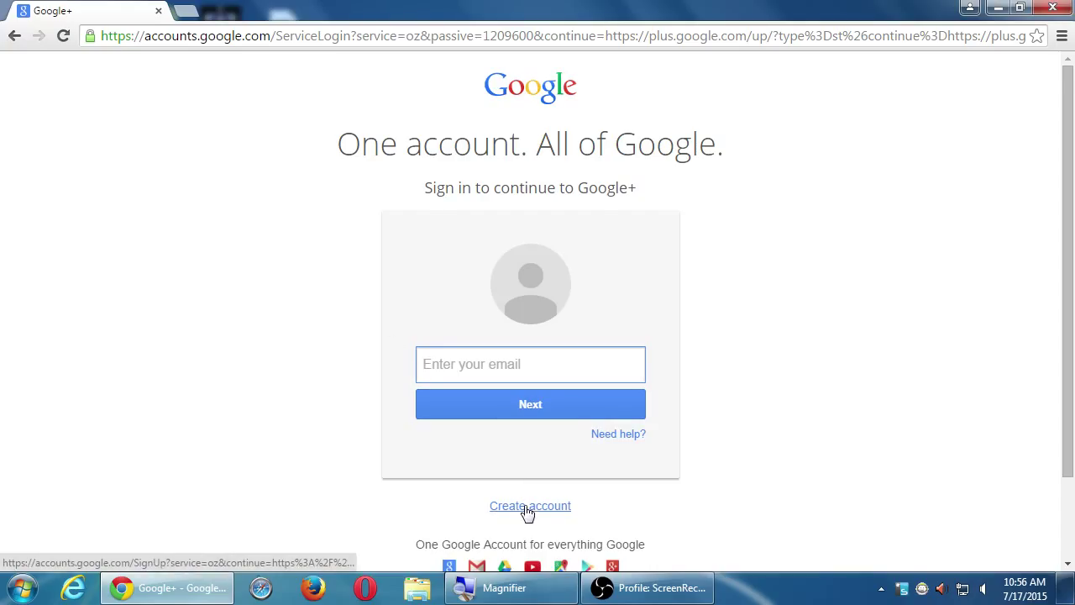
{"action": "scroll", "coordinate": [604, 509], "scroll_direction": "down", "scroll_amount": 2}
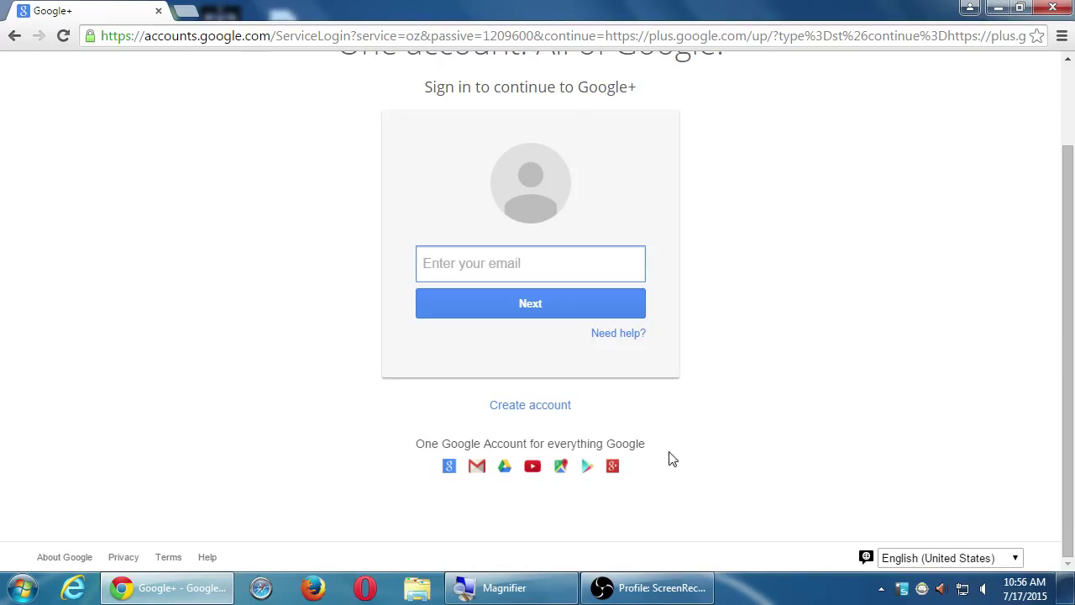
{"action": "left_click", "coordinate": [550, 412]}
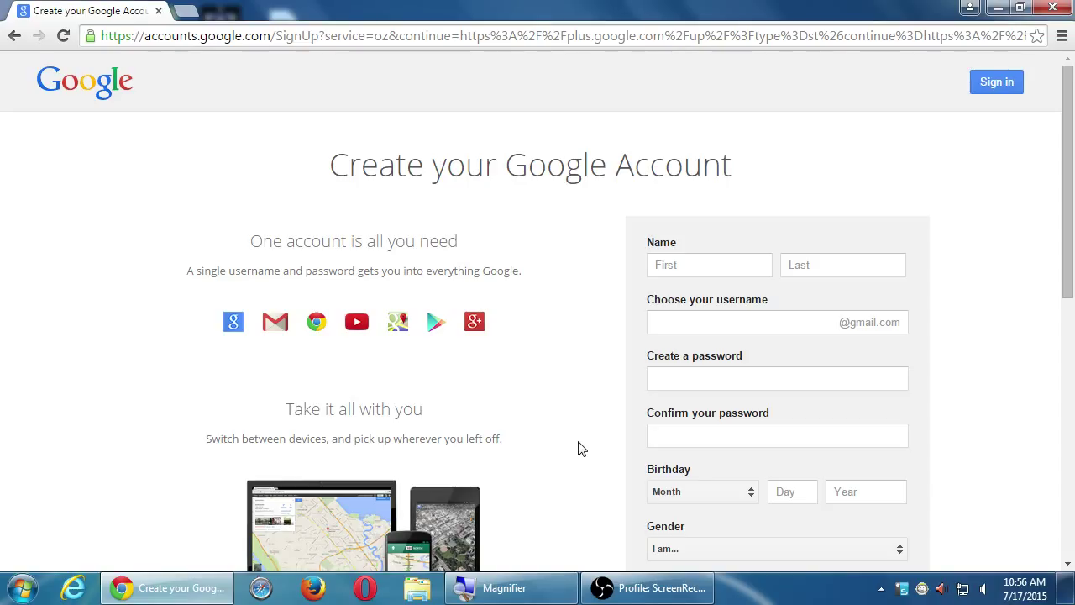
{"action": "scroll", "coordinate": [578, 448], "scroll_direction": "down", "scroll_amount": 1}
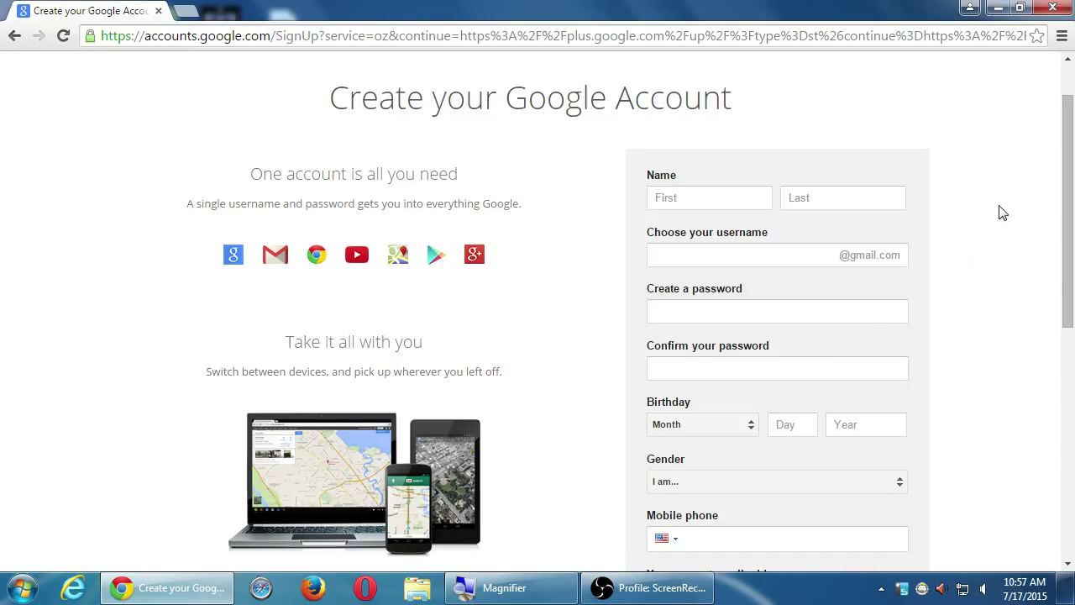
{"action": "scroll", "coordinate": [1001, 210], "scroll_direction": "up", "scroll_amount": 1}
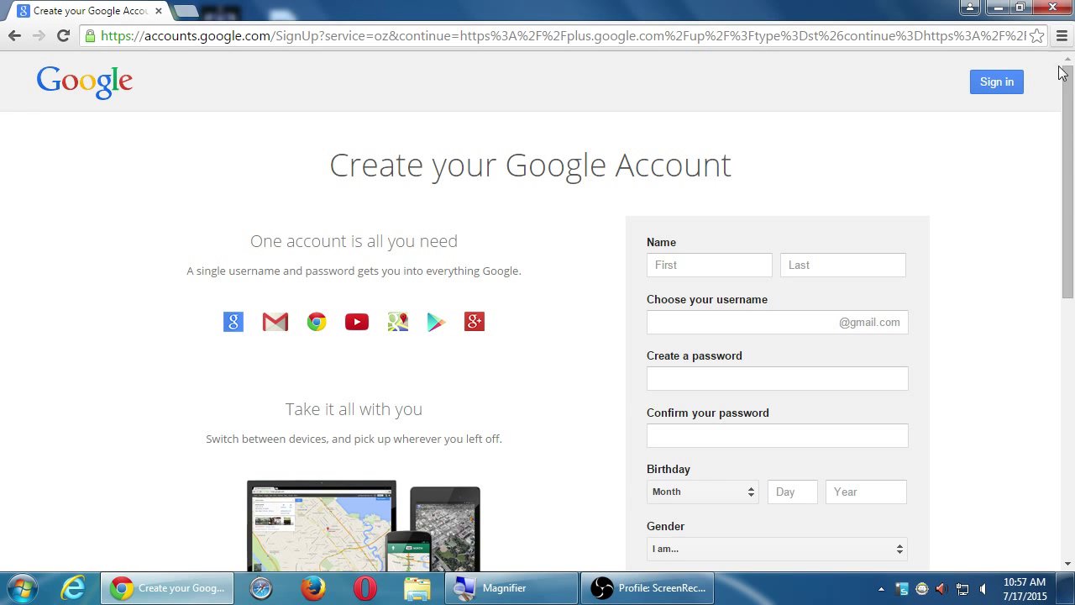
{"action": "left_click_drag", "start_coordinate": [1067, 80], "coordinate": [1040, 74]}
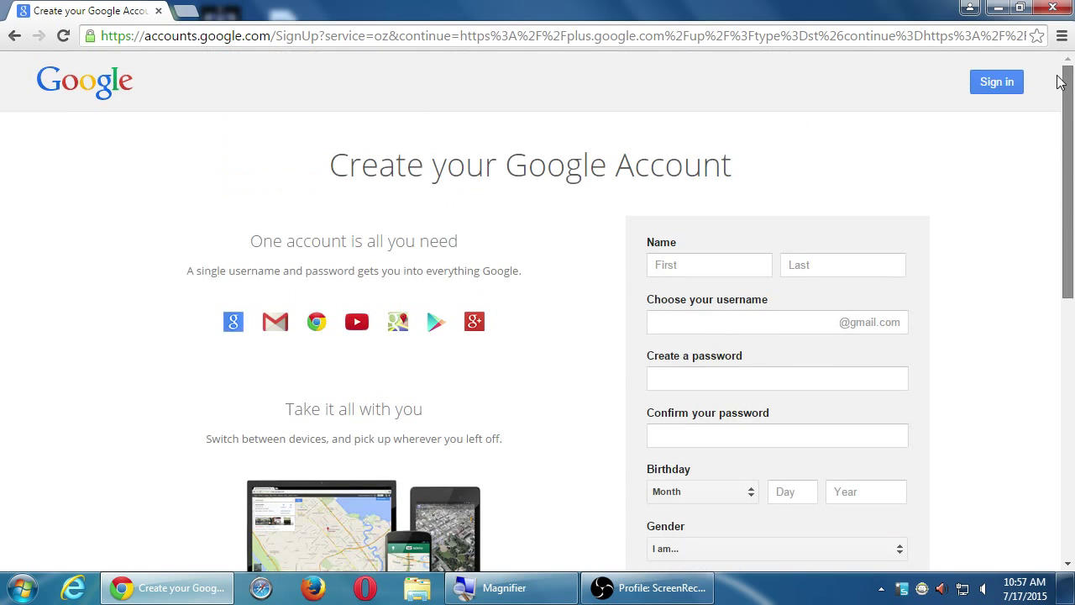
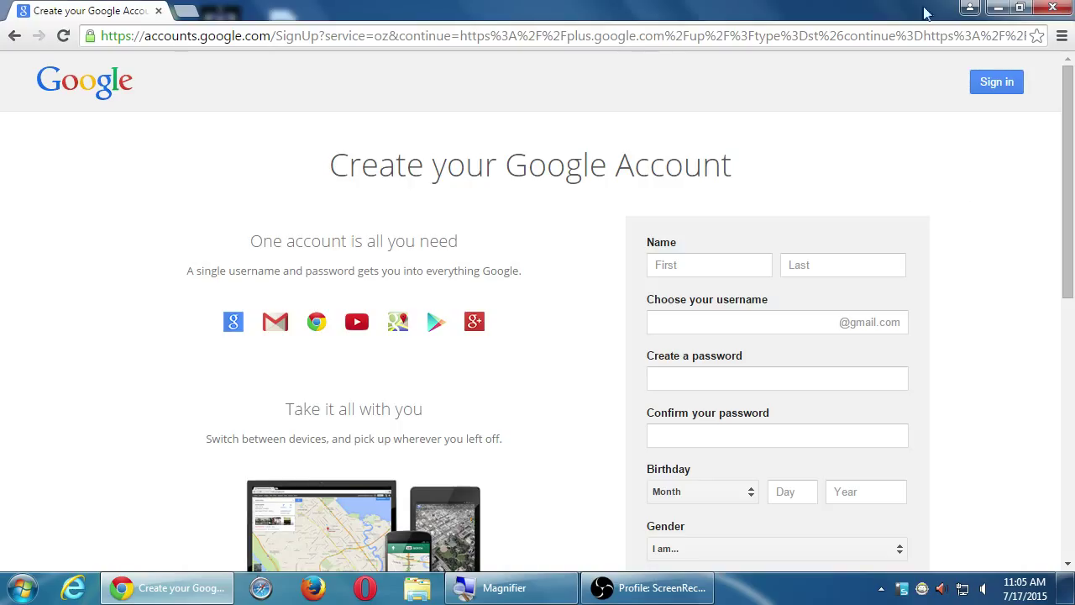
- Open the Google sign-in page from the account creation form and switch to the Open Broadcaster Software window
{"action": "left_click", "coordinate": [998, 89]}
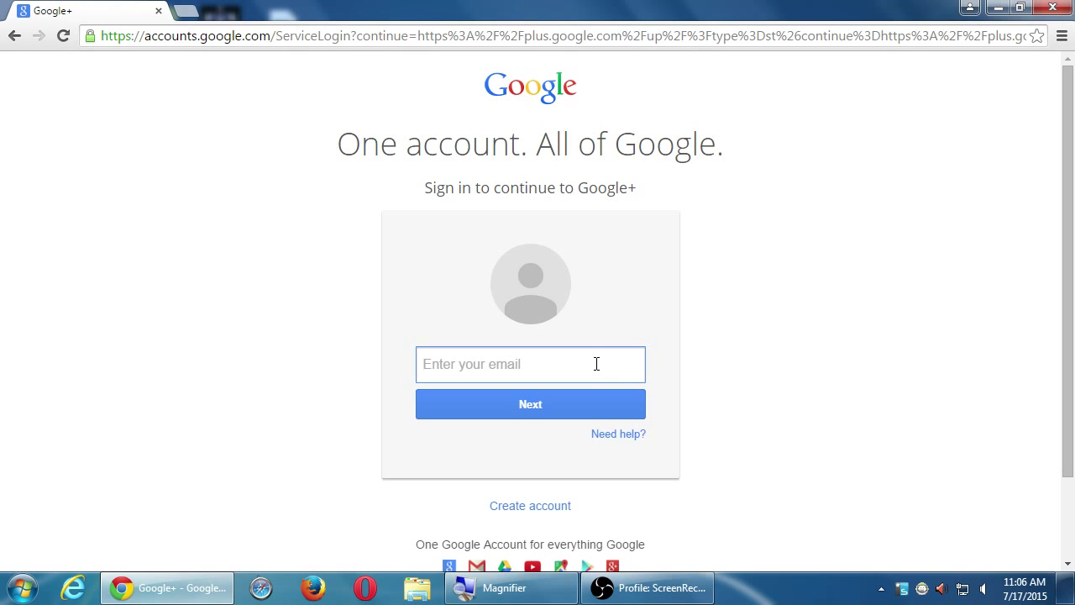
{"action": "left_click", "coordinate": [668, 585]}
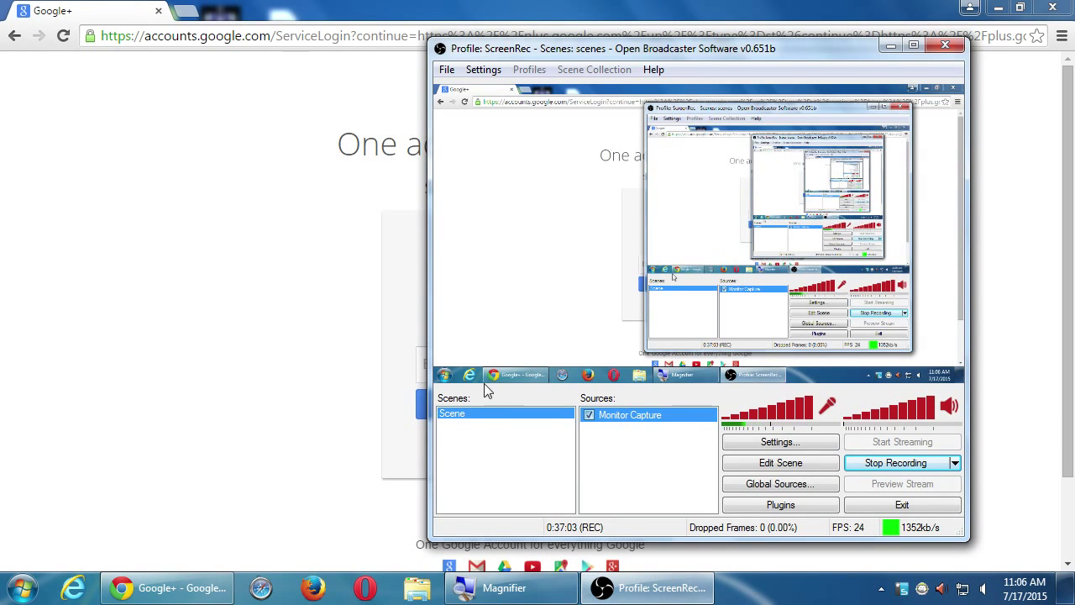
{"action": "left_click", "coordinate": [589, 414]}
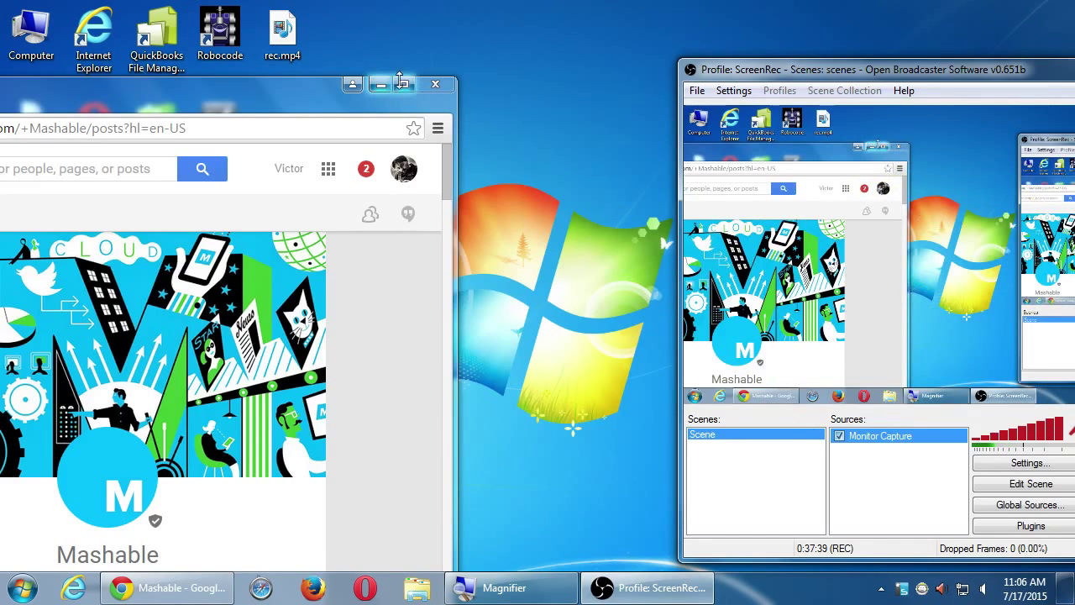
- Maximize the browser window showing Mashable's Google+ page in the signed-in account and reload the page
{"action": "double_click", "coordinate": [412, 100]}
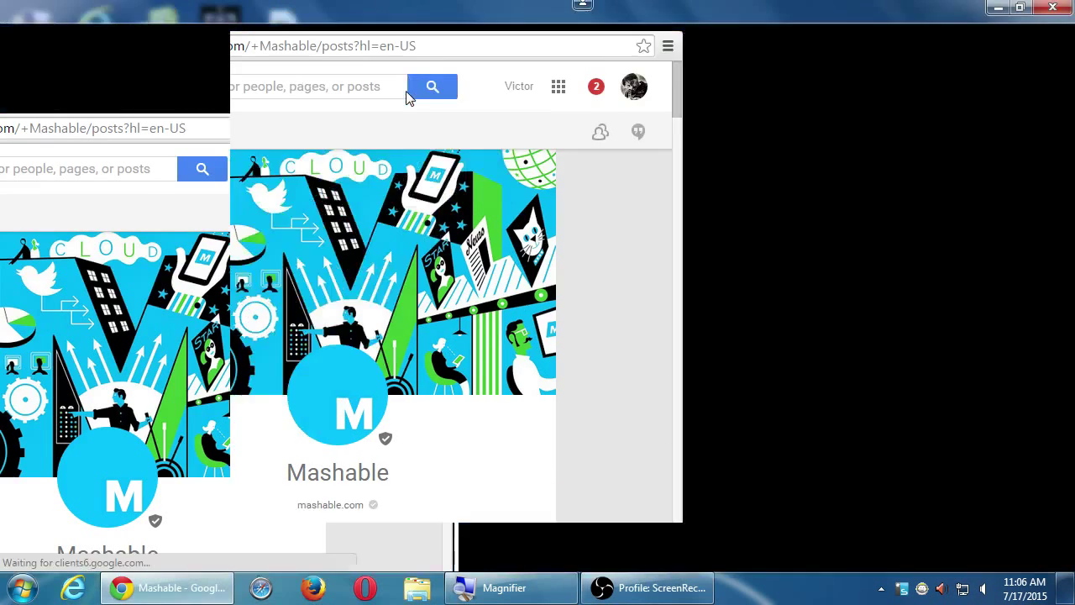
{"action": "key", "text": "F5"}
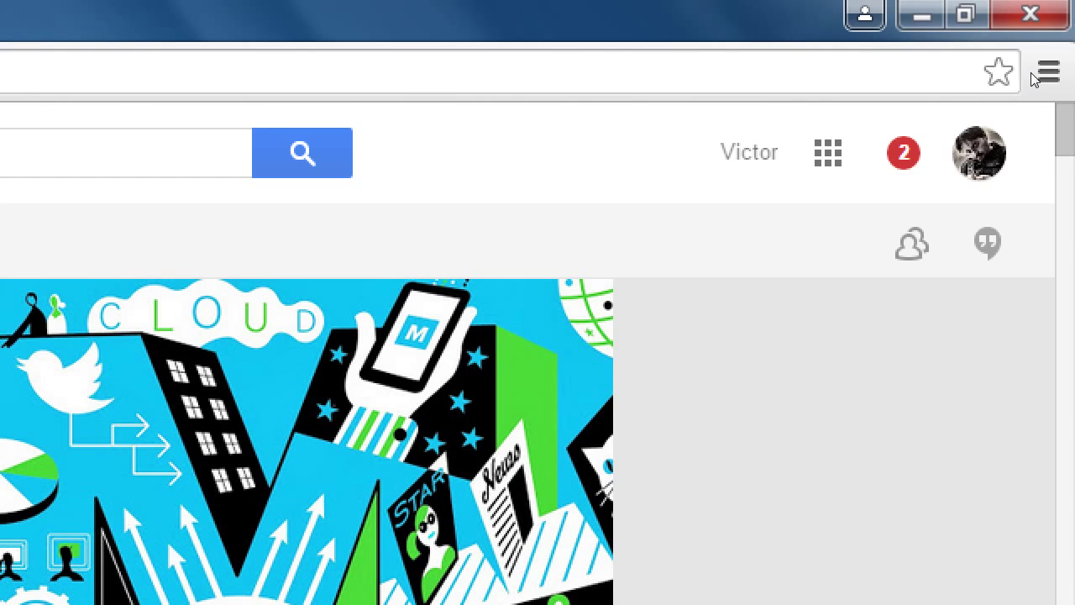
- Look through the list of Google+ pages managed by the signed-in account, and close the account menu
{"action": "left_click", "coordinate": [978, 153]}
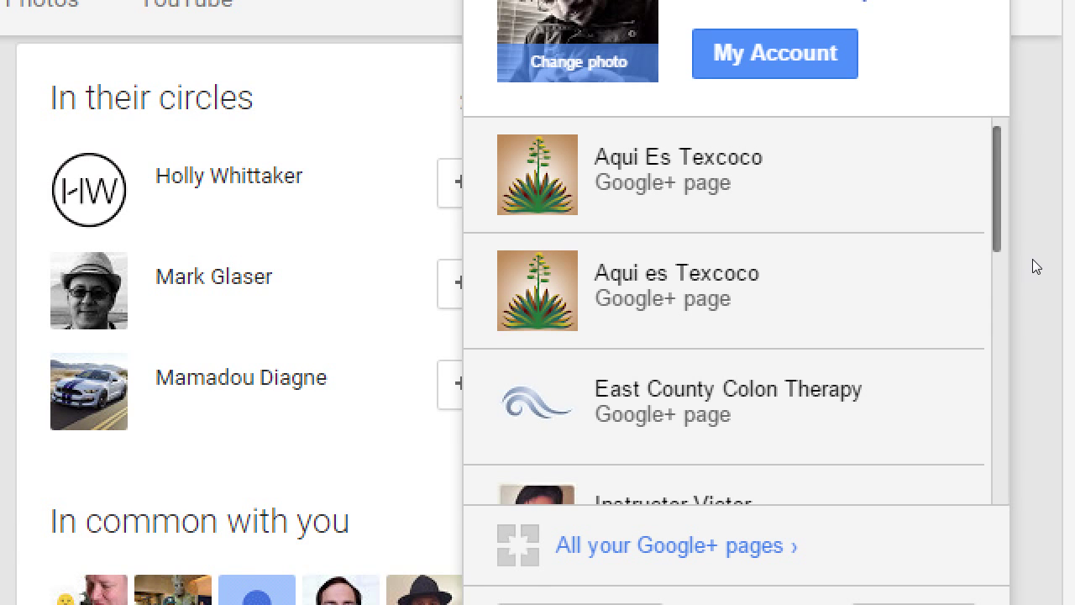
{"action": "scroll", "coordinate": [1033, 259], "scroll_direction": "down", "scroll_amount": 4}
{"action": "scroll", "coordinate": [1032, 336], "scroll_direction": "down", "scroll_amount": 4}
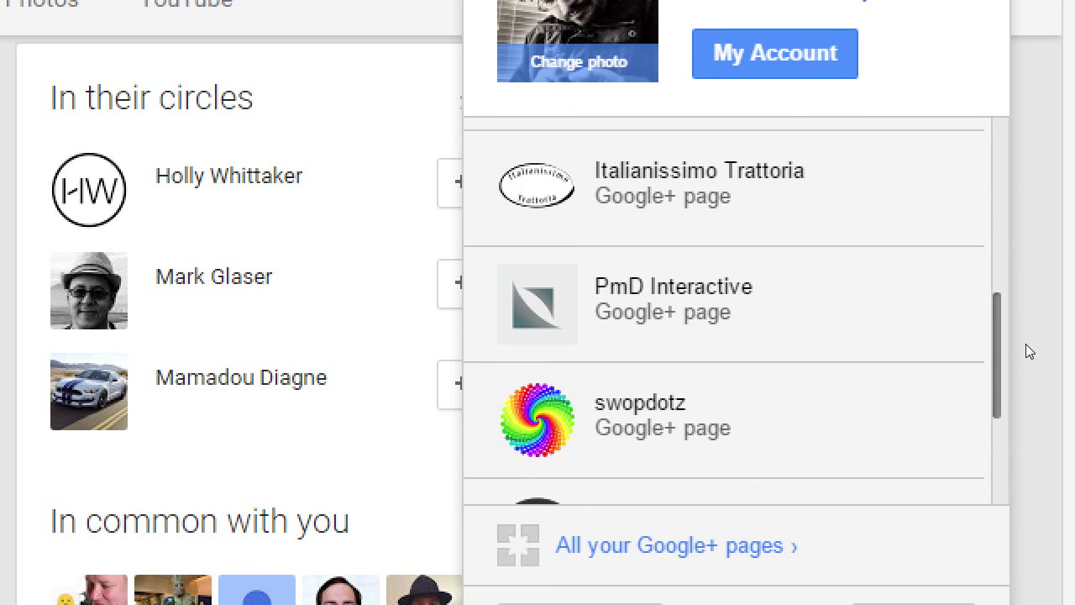
{"action": "scroll", "coordinate": [1032, 387], "scroll_direction": "up", "scroll_amount": 1}
{"action": "scroll", "coordinate": [1031, 344], "scroll_direction": "up", "scroll_amount": 4}
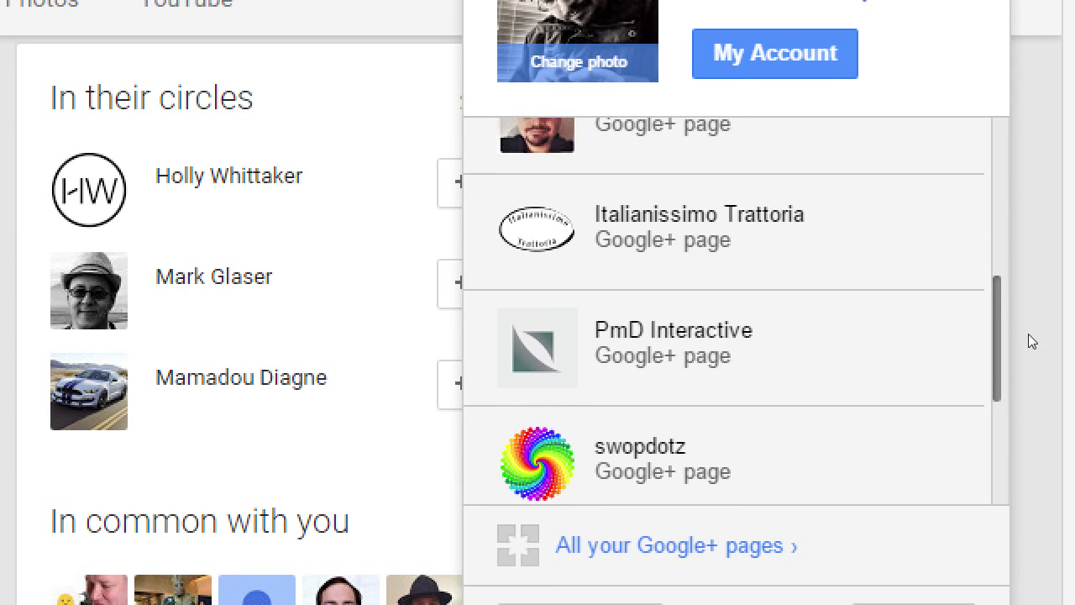
{"action": "scroll", "coordinate": [1035, 282], "scroll_direction": "up", "scroll_amount": 2}
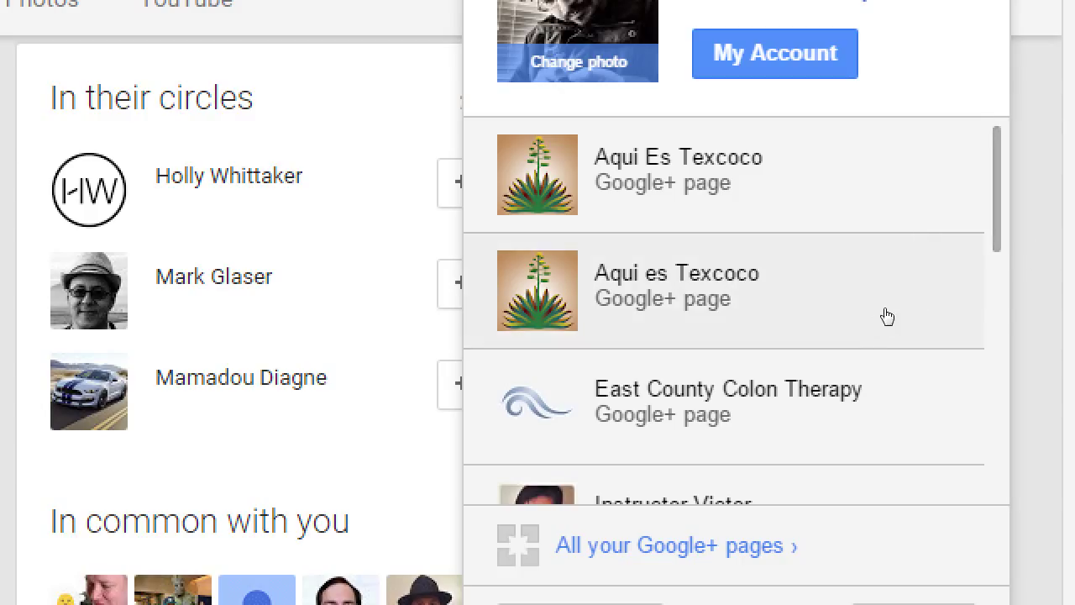
{"action": "left_click", "coordinate": [1055, 258]}
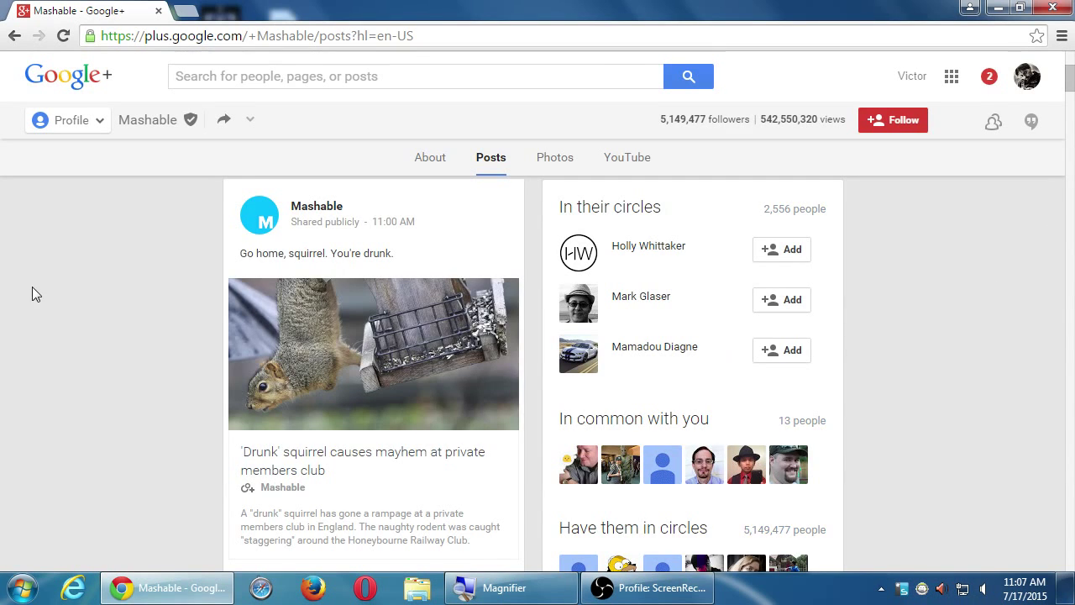
- Open the Google+ Pages section, start creating a page and examine the Storefront, Service Area and Brand business types
{"action": "scroll", "coordinate": [32, 294], "scroll_direction": "up", "scroll_amount": 3}
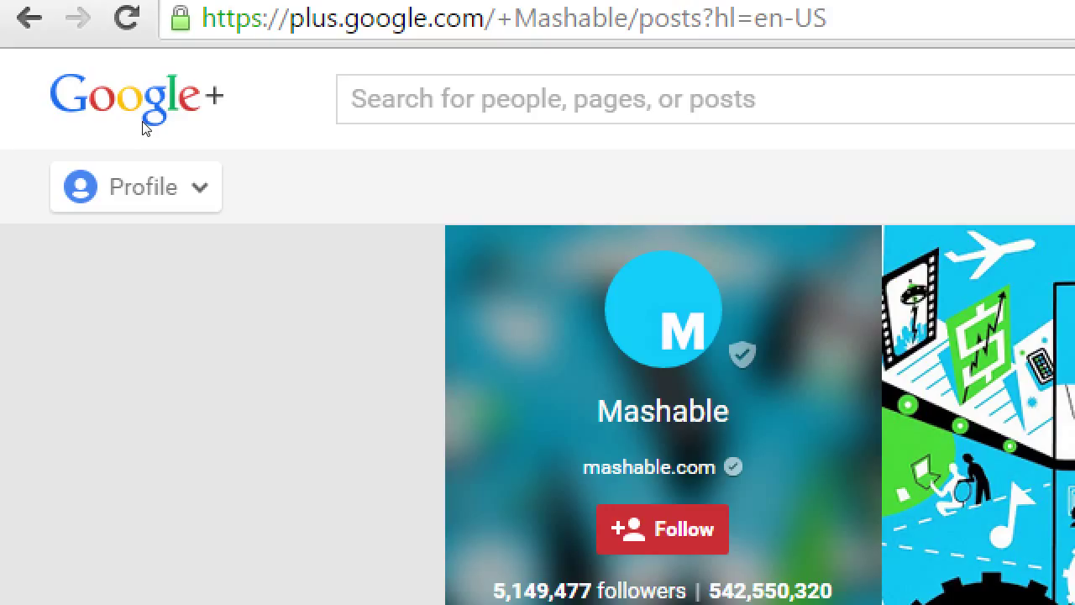
{"action": "mouse_move", "coordinate": [99, 134]}
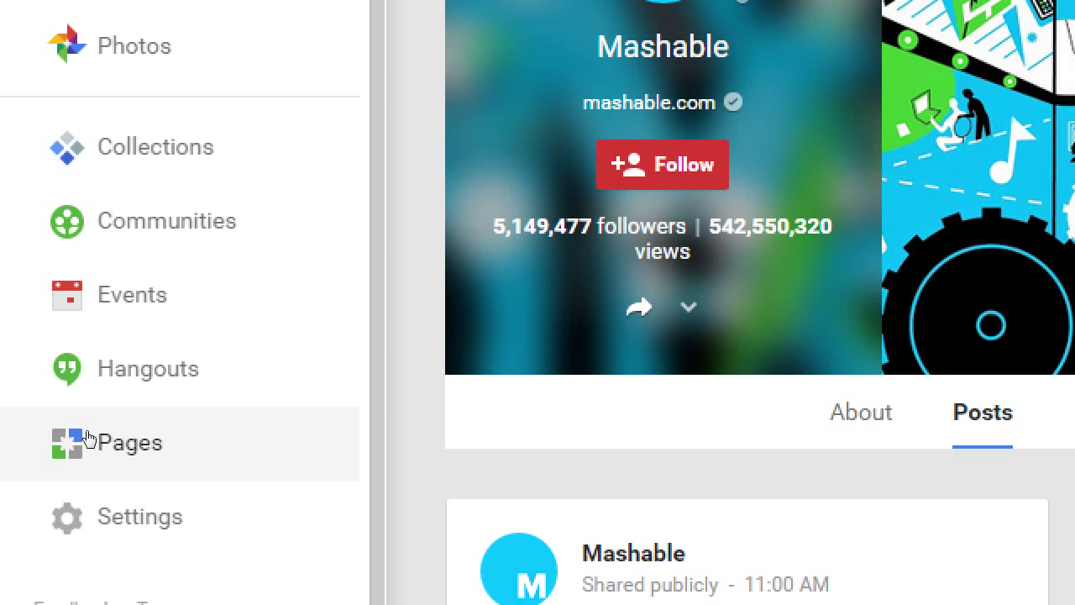
{"action": "left_click", "coordinate": [88, 438]}
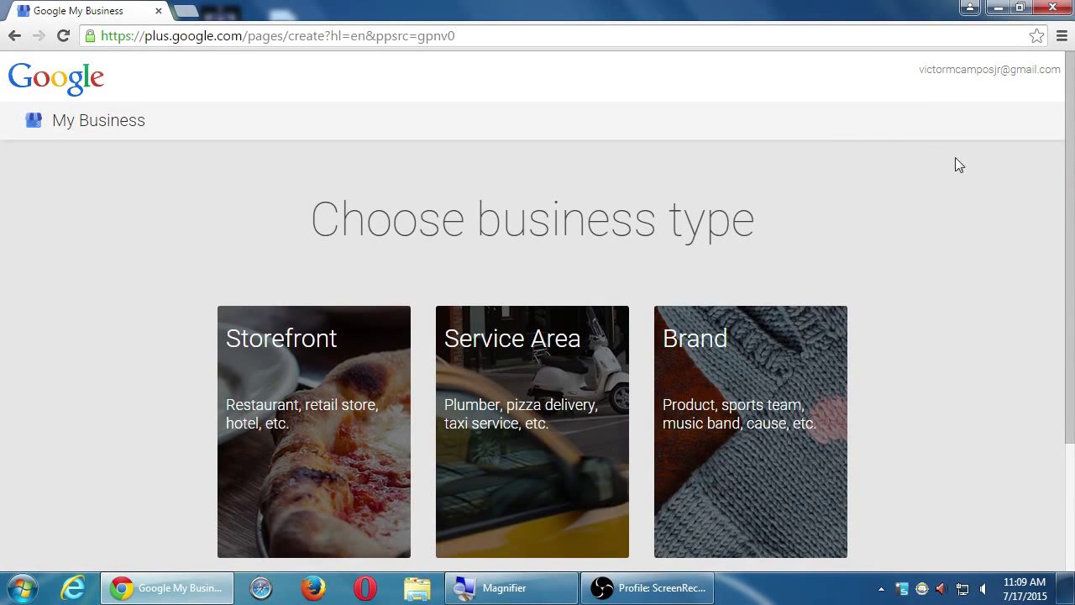
{"action": "left_click_drag", "start_coordinate": [1071, 136], "coordinate": [1065, 222]}
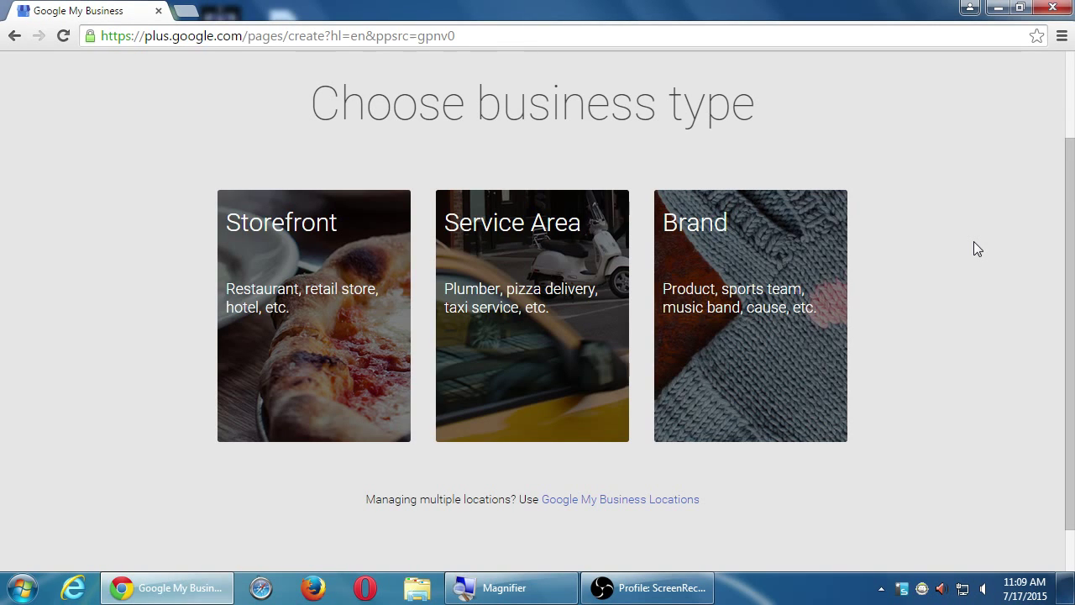
- Search Google in a new tab for "italian food near me" and examine the local restaurant listings
{"action": "key", "text": "ctrl+t"}
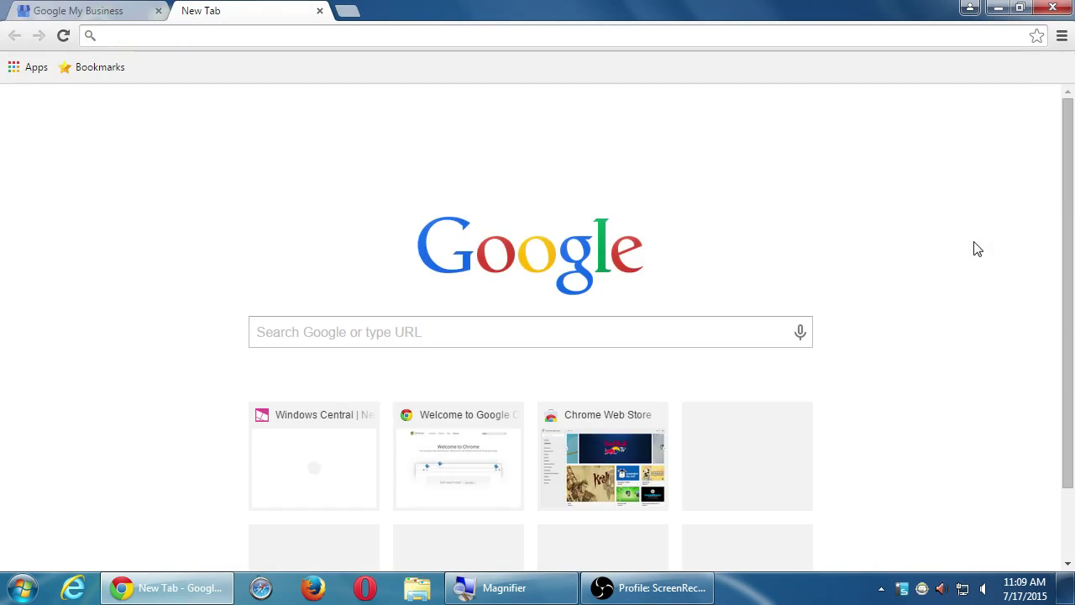
{"action": "type", "text": "google.com"}
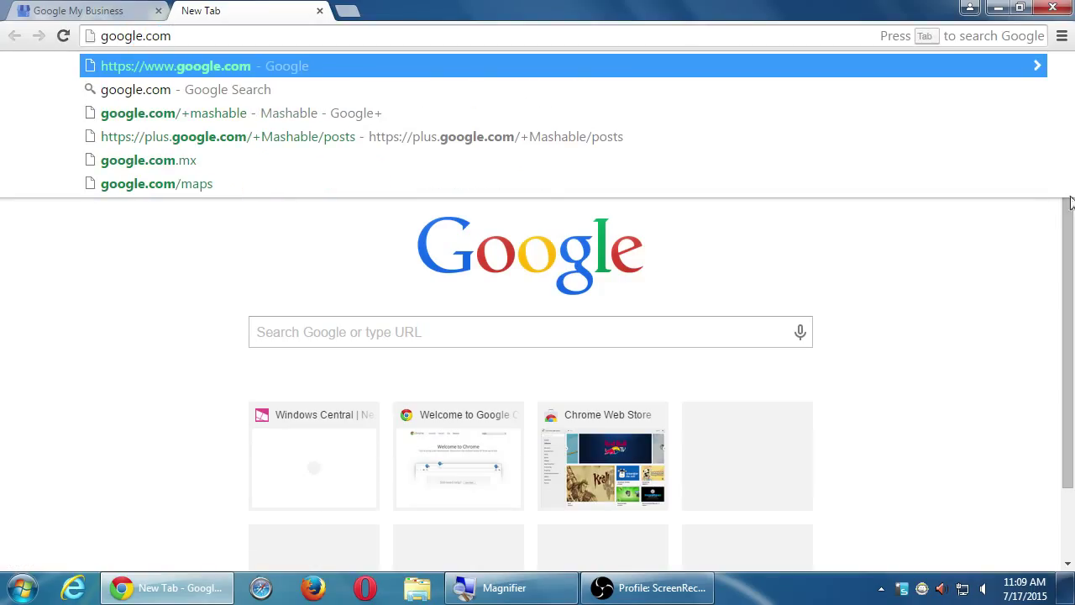
{"action": "key", "text": "Escape"}
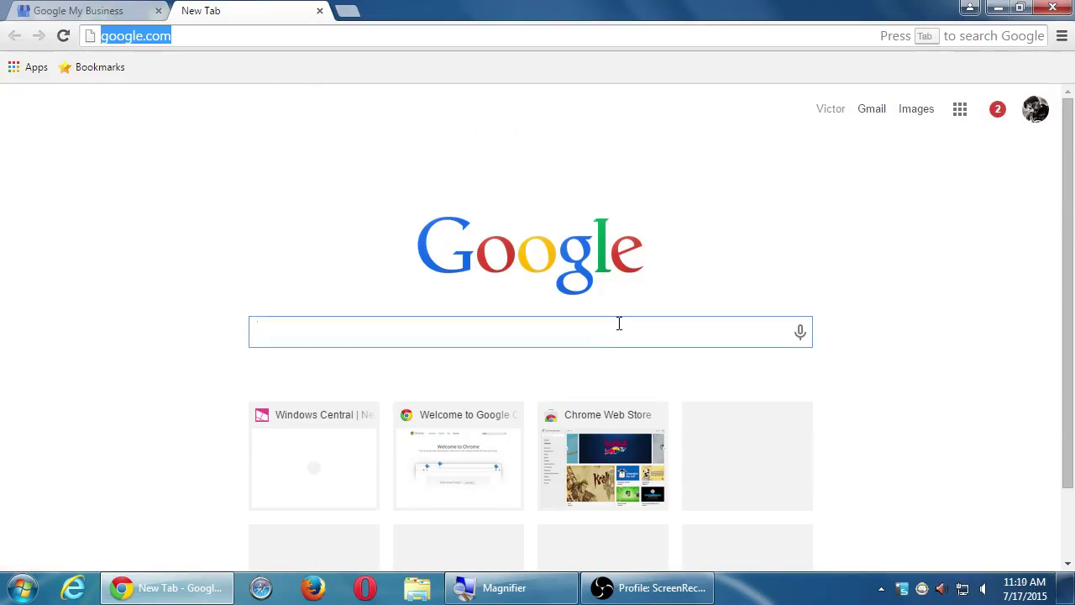
{"action": "type", "text": "italian food"}
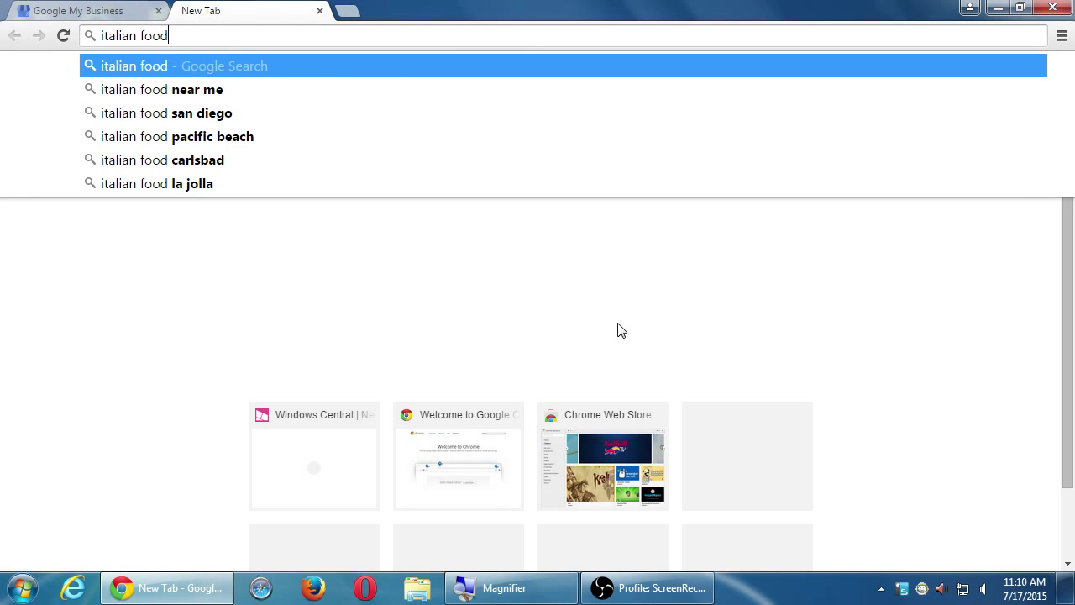
{"action": "key", "text": "Down"}
{"action": "key", "text": "Return"}
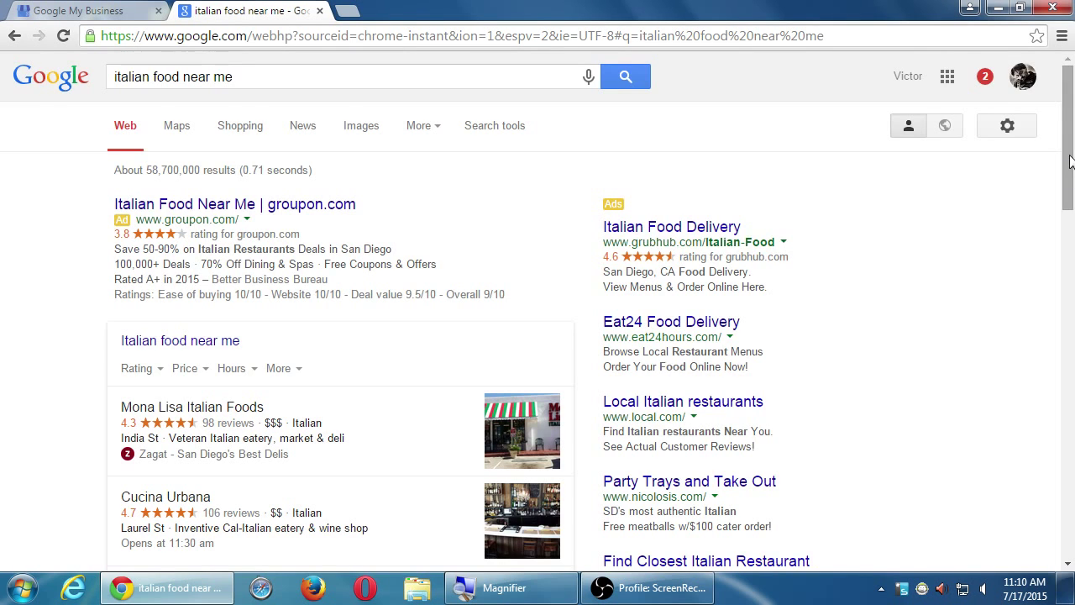
{"action": "left_click_drag", "start_coordinate": [1068, 164], "coordinate": [1066, 215]}
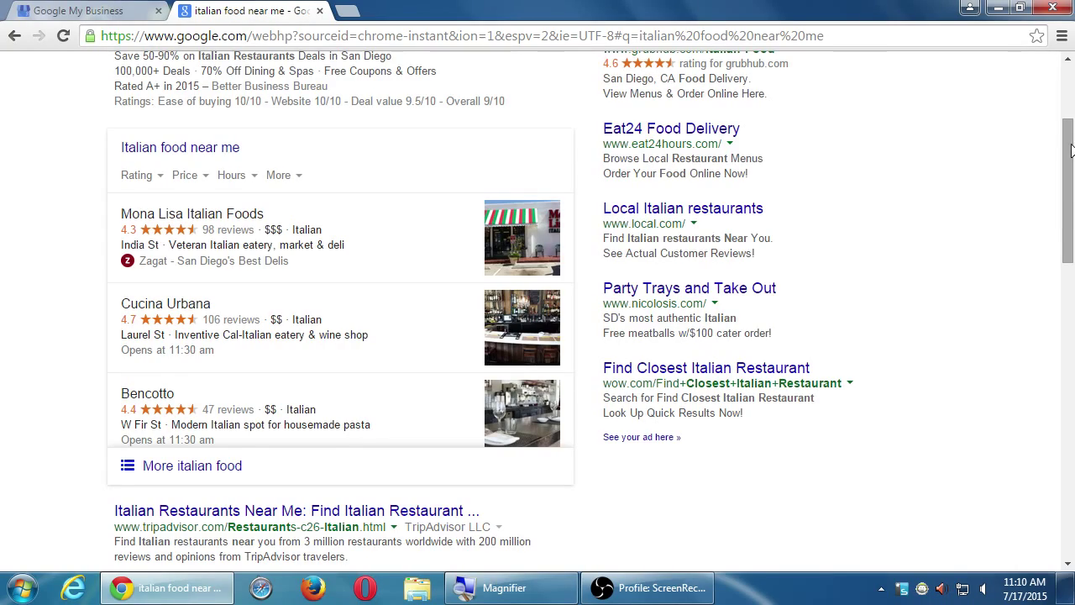
{"action": "mouse_move", "coordinate": [1071, 149]}
{"action": "left_mouse_down"}
{"action": "mouse_move", "coordinate": [1071, 313]}
{"action": "mouse_move", "coordinate": [1070, 139]}
{"action": "left_mouse_up"}
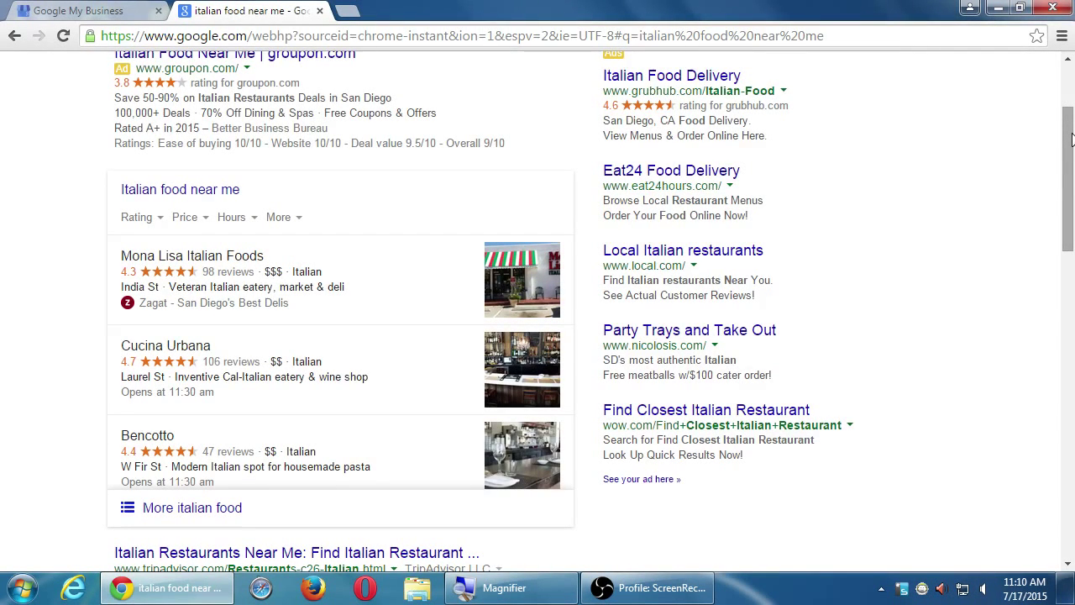
- Return to the business type selection and preview the Service Area and Brand setup pages, going back to the selection after each
{"action": "key", "text": "ctrl+Tab"}
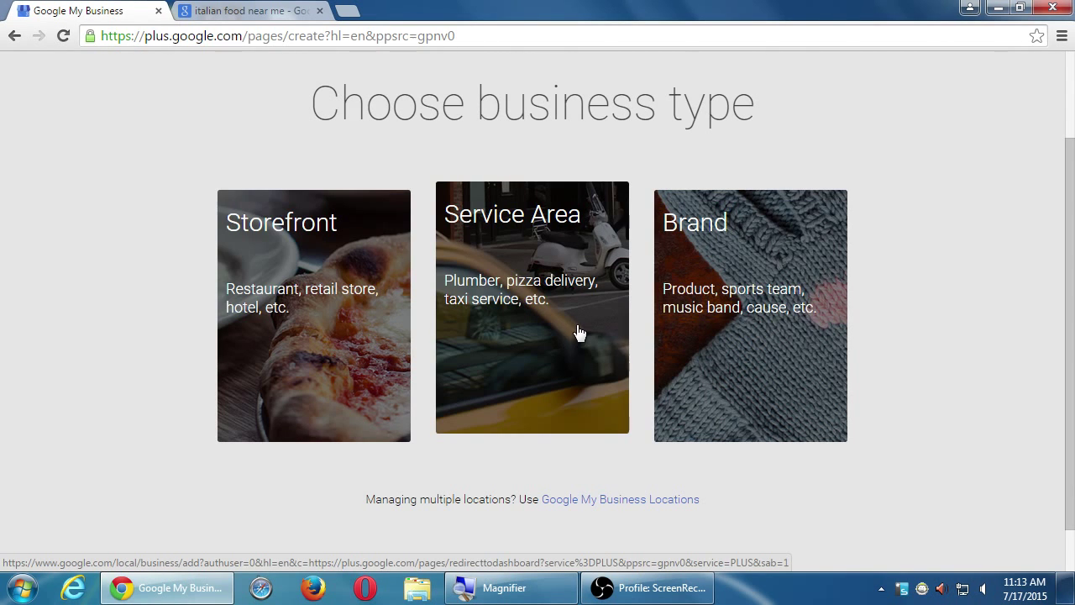
{"action": "left_click", "coordinate": [580, 334]}
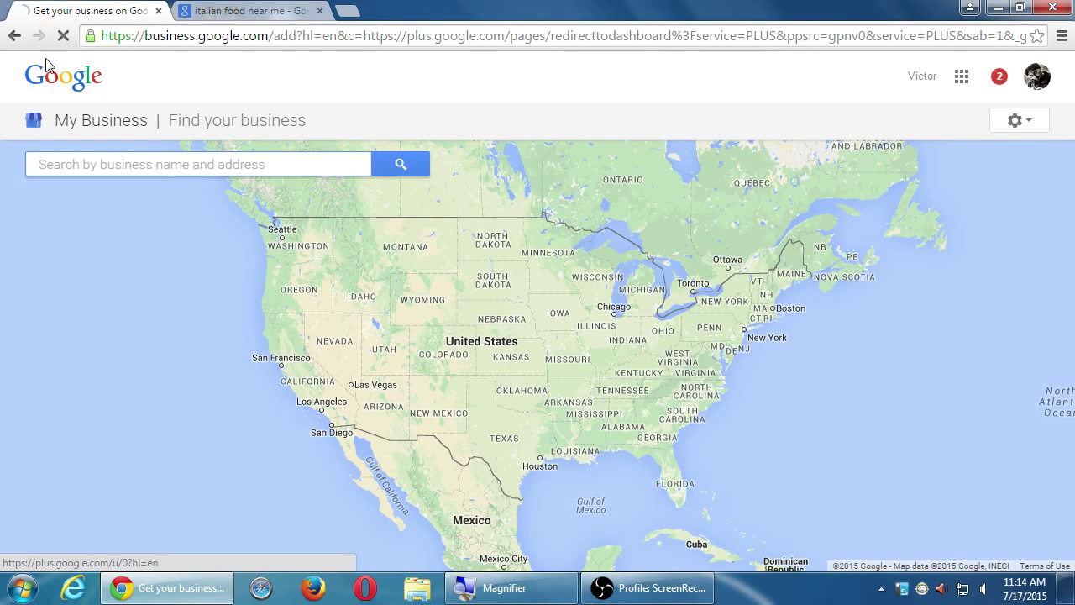
{"action": "left_click", "coordinate": [13, 37]}
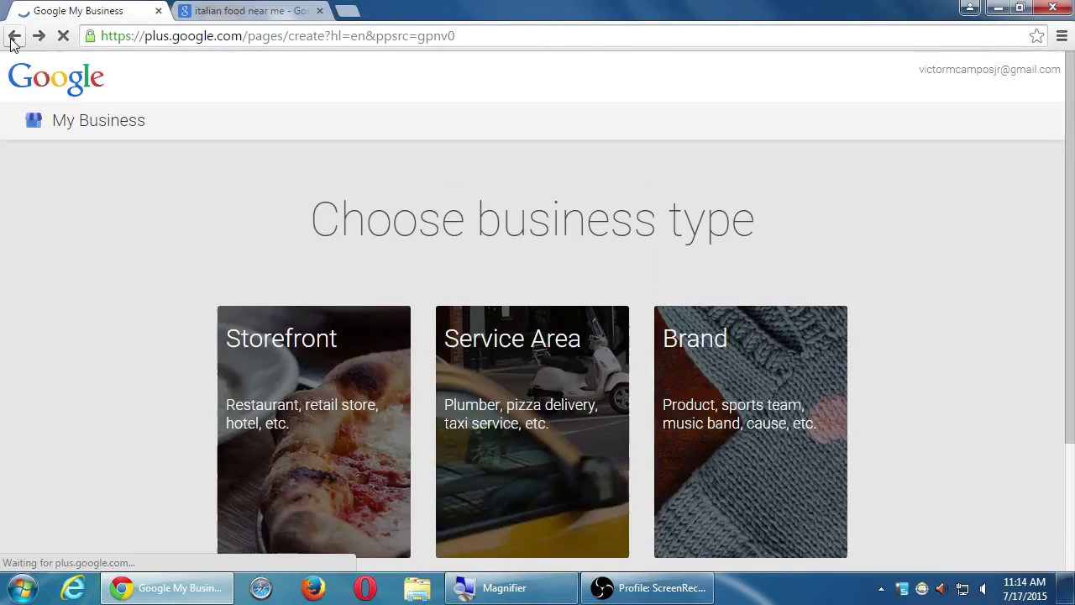
{"action": "scroll", "coordinate": [899, 357], "scroll_direction": "down", "scroll_amount": 2}
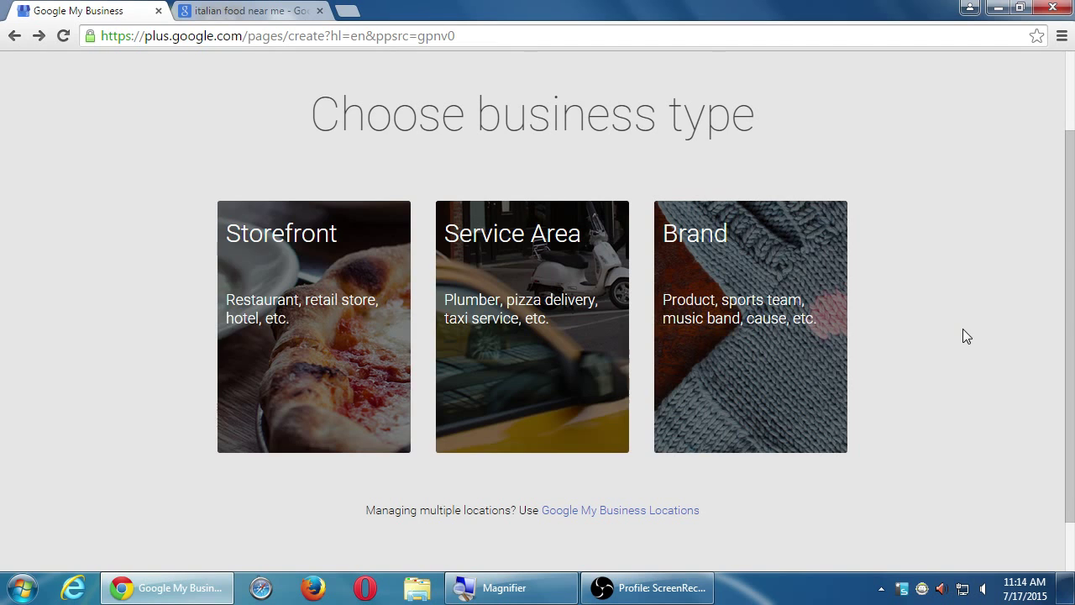
{"action": "left_click", "coordinate": [751, 308]}
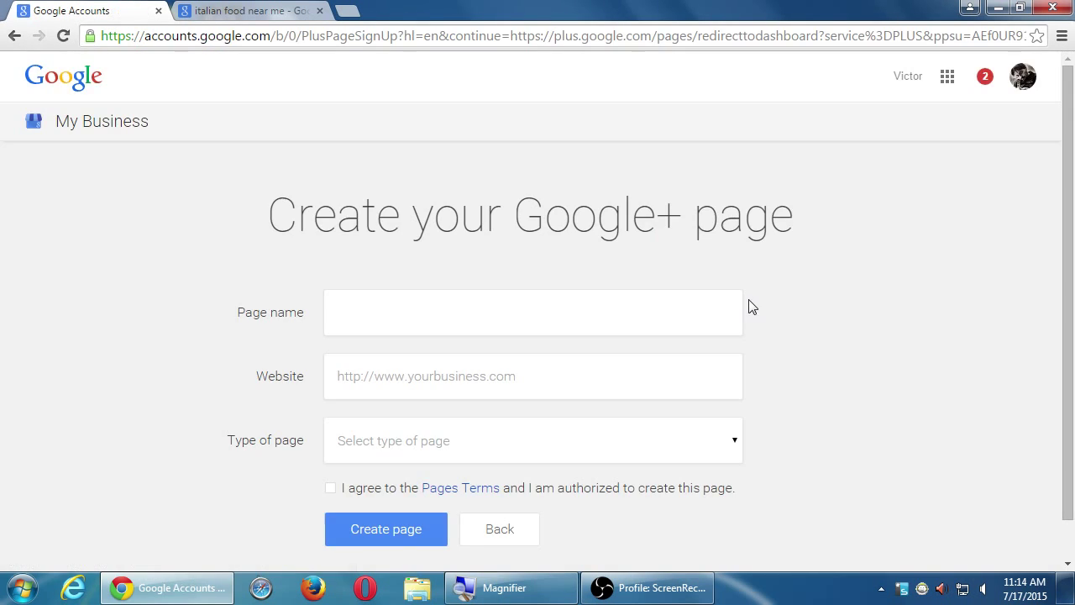
{"action": "scroll", "coordinate": [829, 351], "scroll_direction": "down", "scroll_amount": 1}
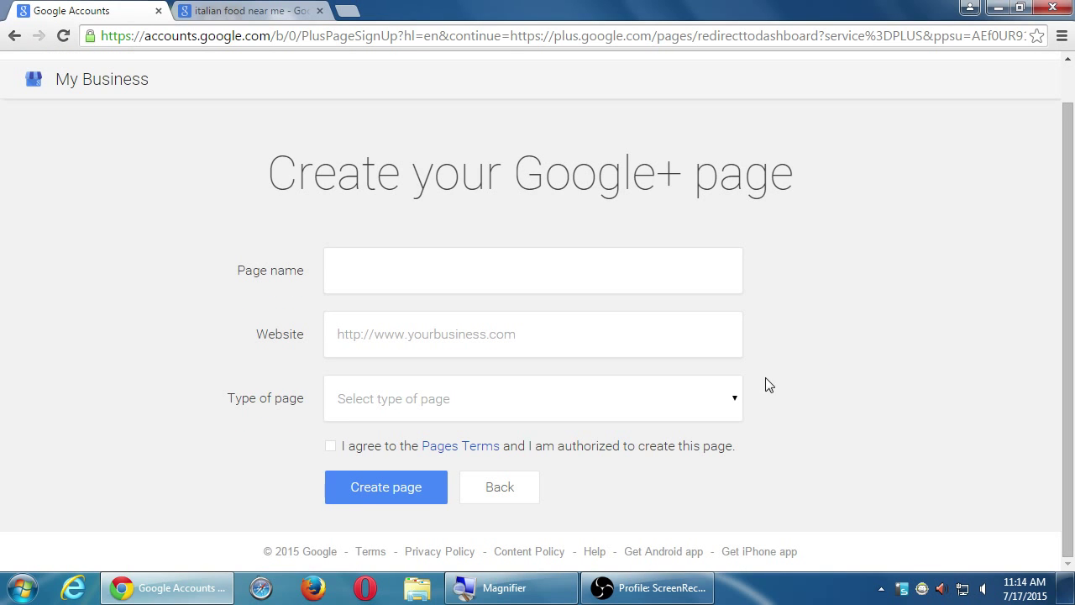
{"action": "key", "text": "alt+Left"}
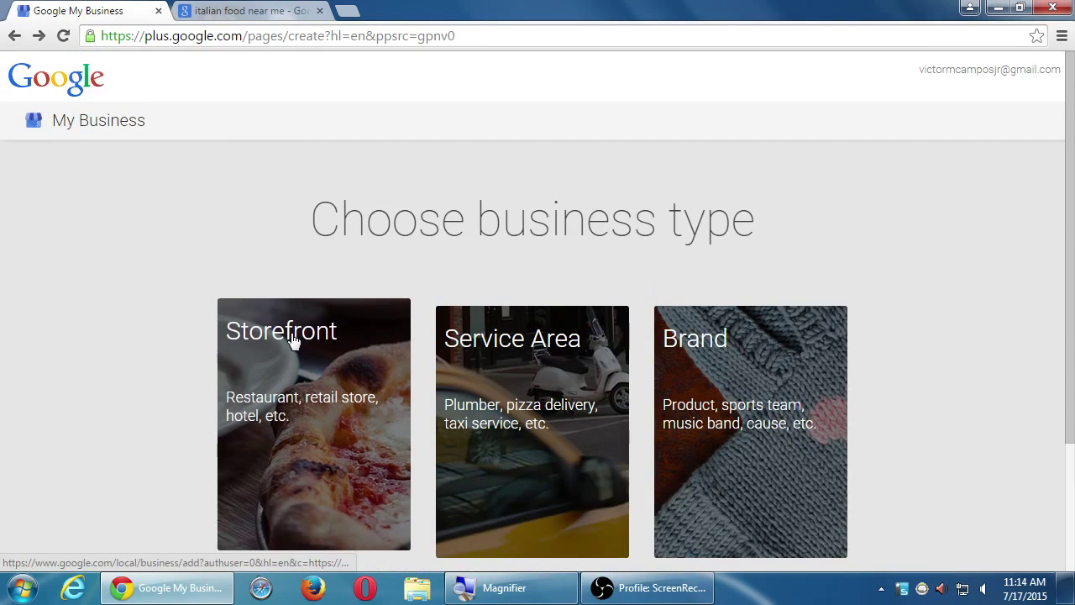
- Choose the Brand business type, magnify the page creation form and set the page name to Victor's Bakery
{"action": "left_click", "coordinate": [694, 351]}
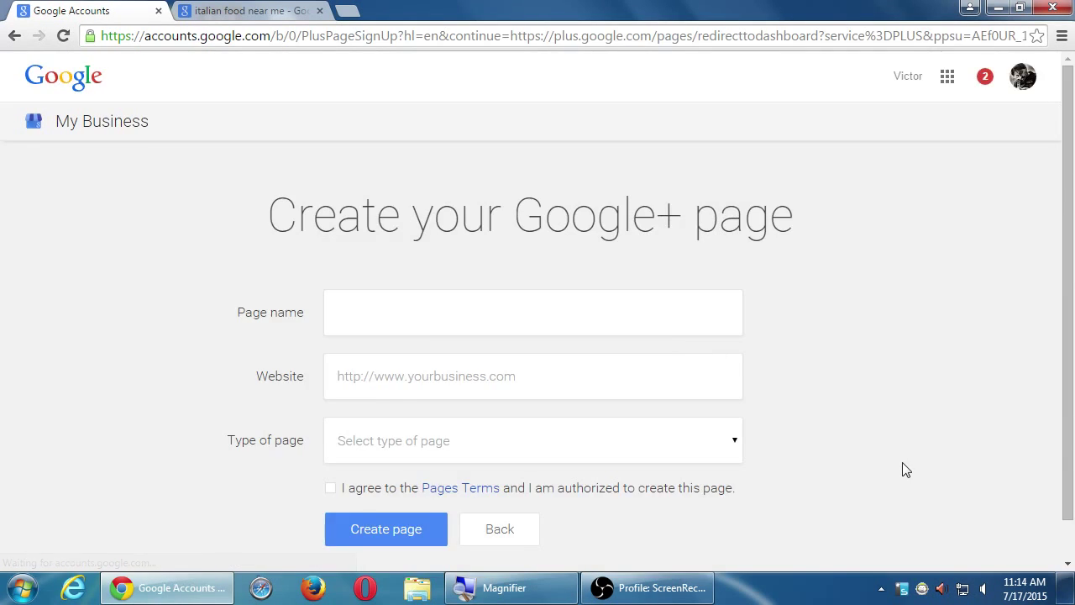
{"action": "scroll", "coordinate": [902, 468], "scroll_direction": "down", "scroll_amount": 1}
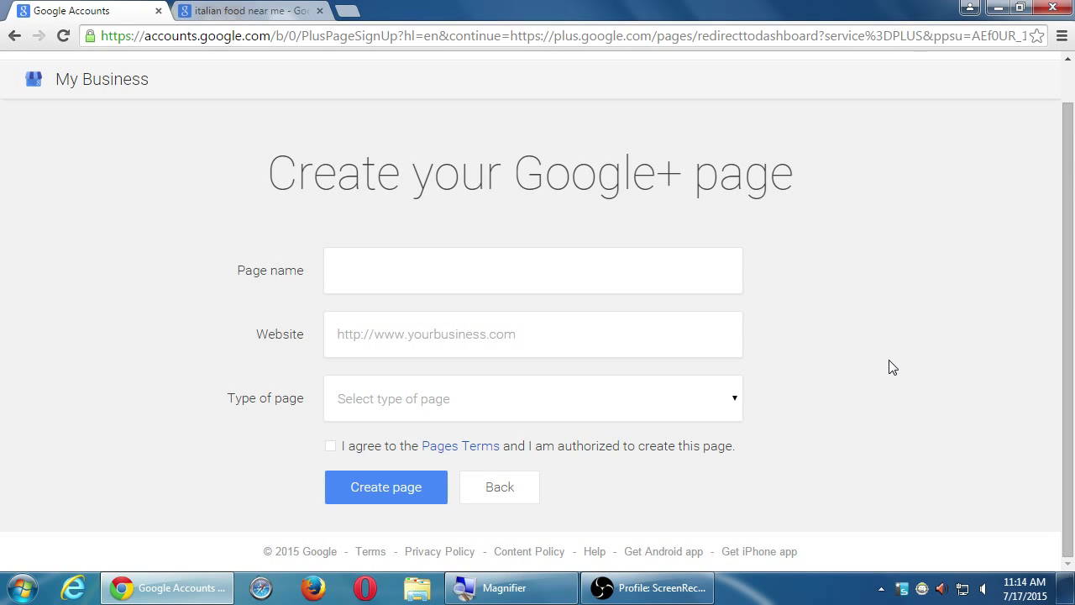
{"action": "key", "text": "super+plus"}
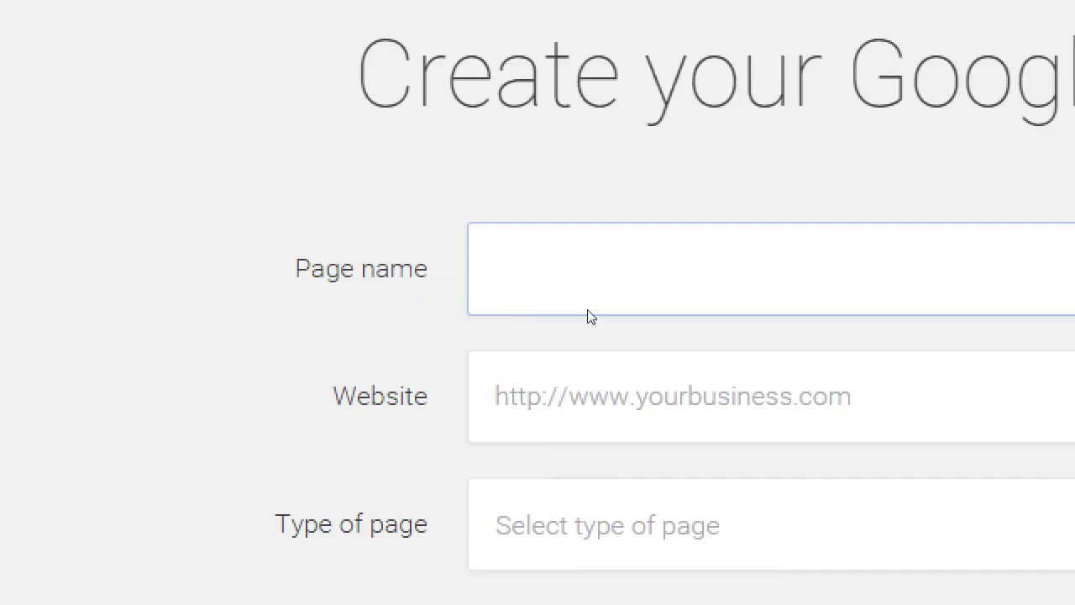
{"action": "left_click", "coordinate": [228, 268]}
{"action": "left_click", "coordinate": [566, 263]}
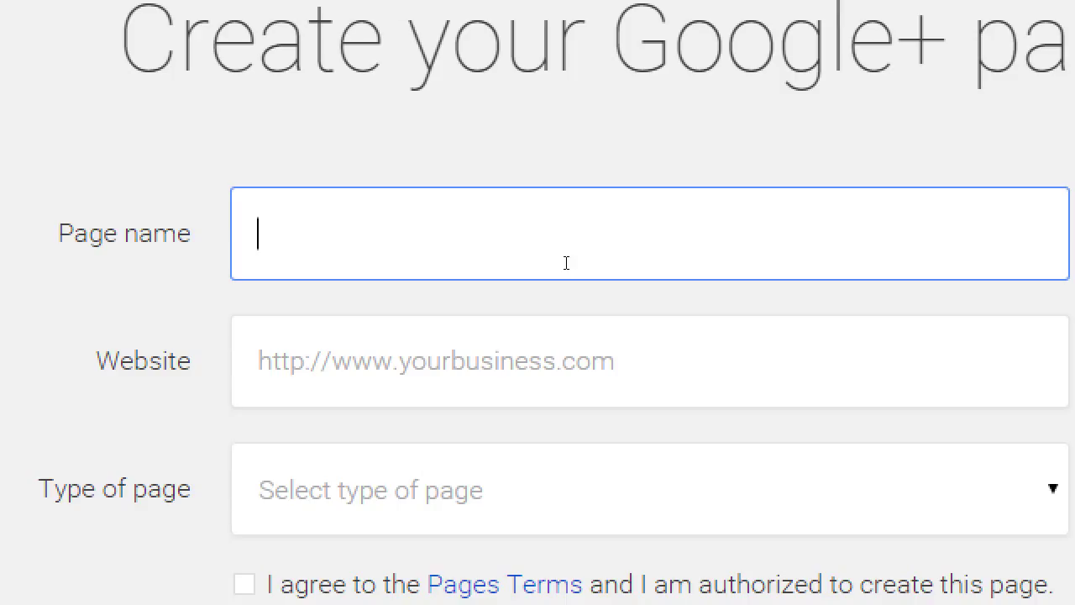
{"action": "type", "text": "Victyor"}
{"action": "key", "text": "BackSpace"}
{"action": "key", "text": "BackSpace"}
{"action": "key", "text": "BackSpace"}
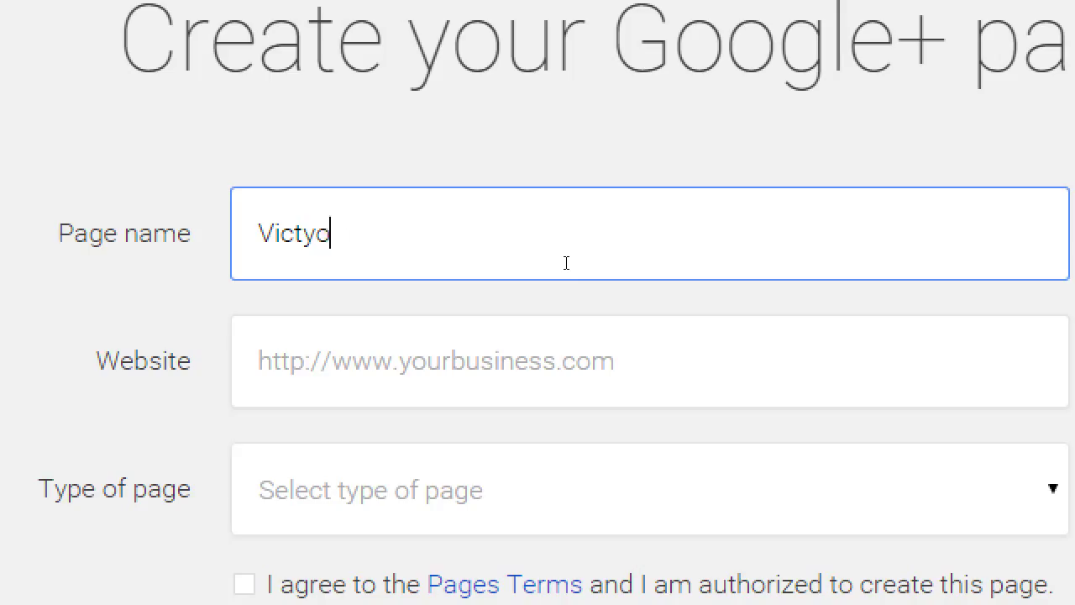
{"action": "type", "text": "or's Bakery"}
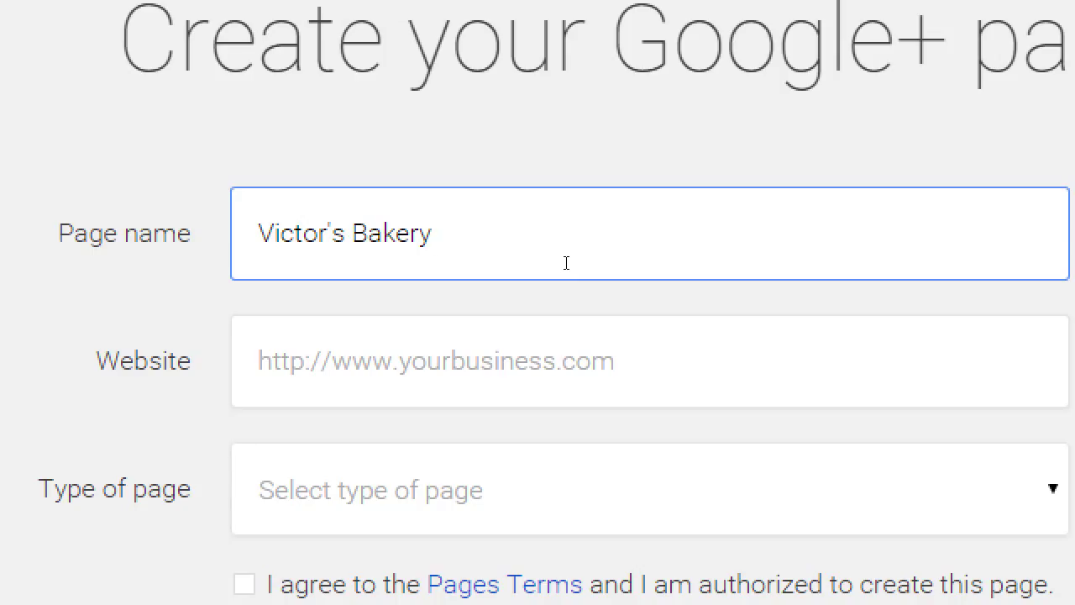
{"action": "key", "text": "Tab"}
{"action": "type", "text": "htt"}
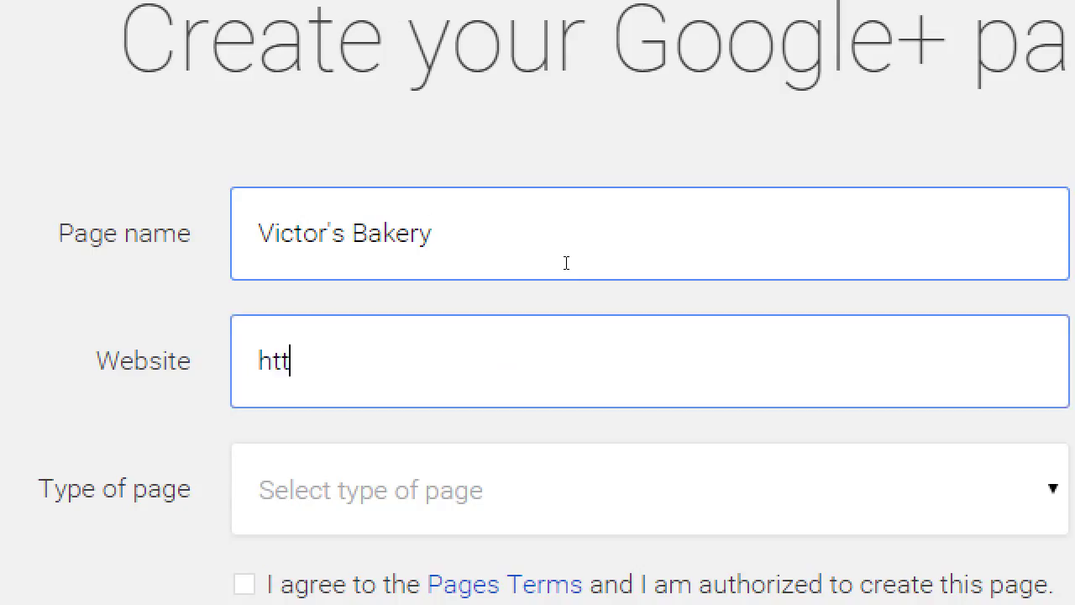
{"action": "type", "text": "p://victor"}
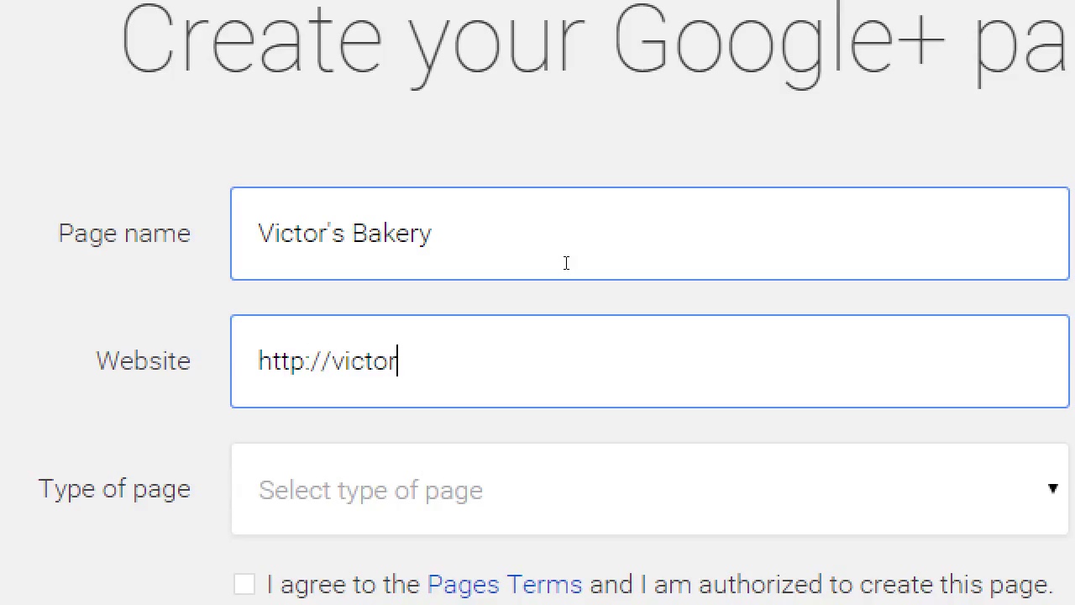
{"action": "type", "text": "sbakery"}
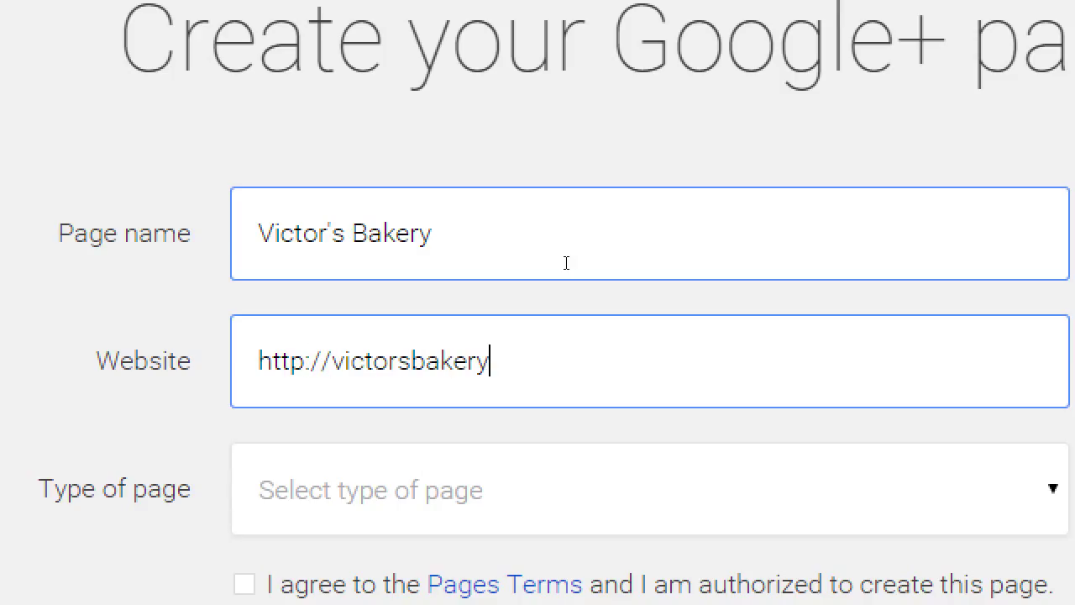
{"action": "type", "text": ".com"}
{"action": "key", "text": "Tab"}
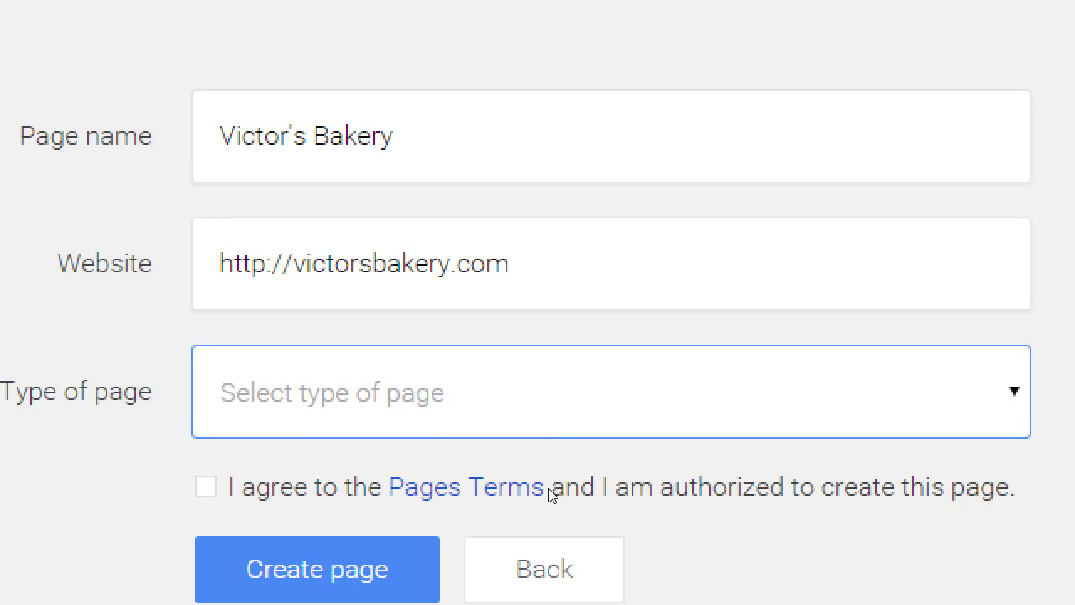
- Review the available page types and set the type of page to Product or brand
{"action": "left_click", "coordinate": [600, 515]}
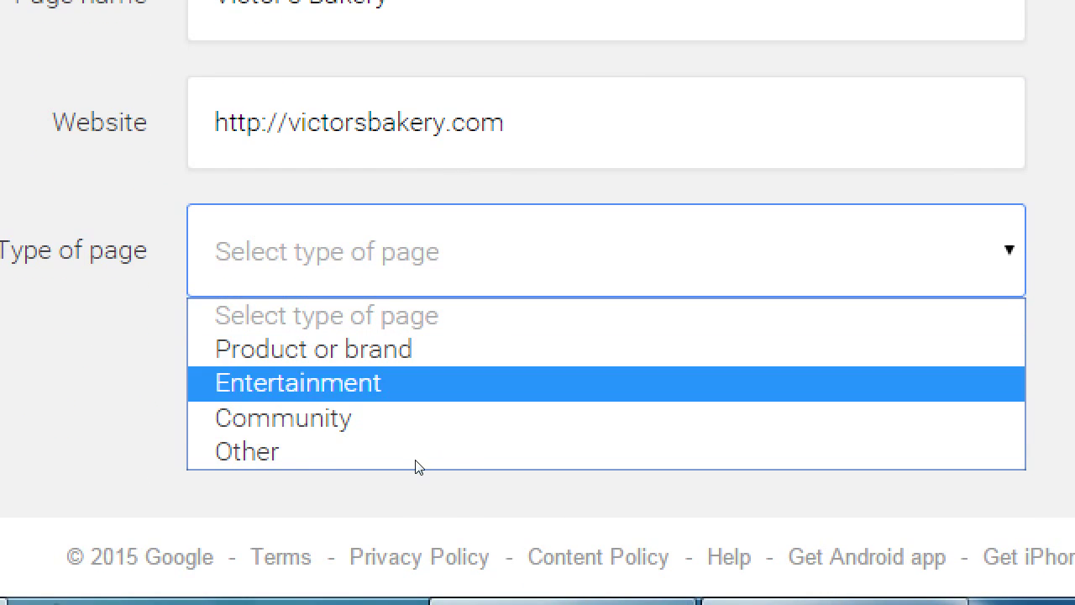
{"action": "key", "text": "Down"}
{"action": "key", "text": "Down"}
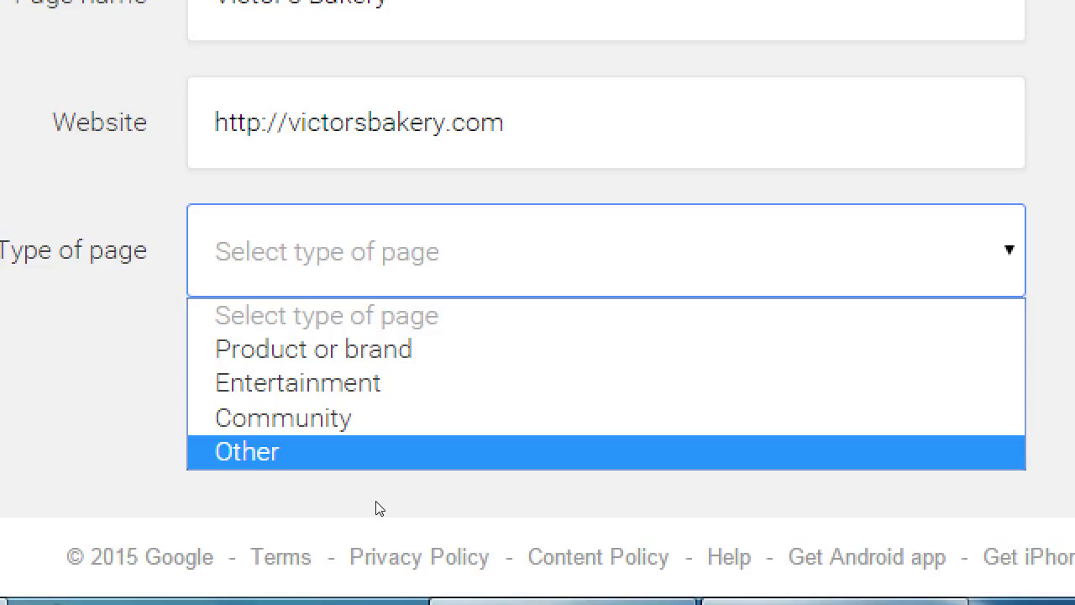
{"action": "key", "text": "Up"}
{"action": "key", "text": "Up"}
{"action": "key", "text": "Up"}
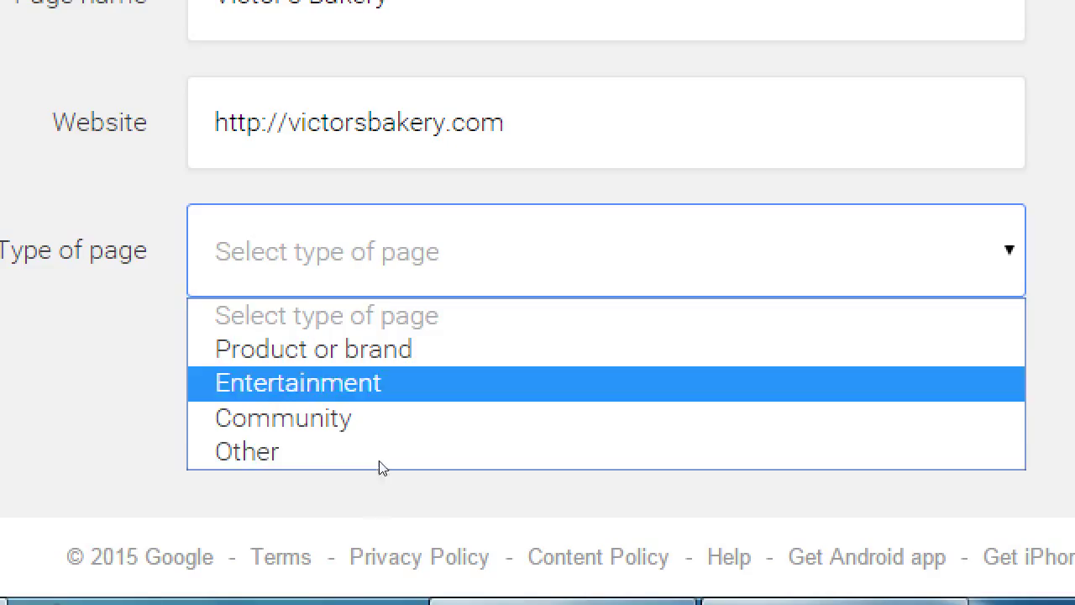
{"action": "key", "text": "Return"}
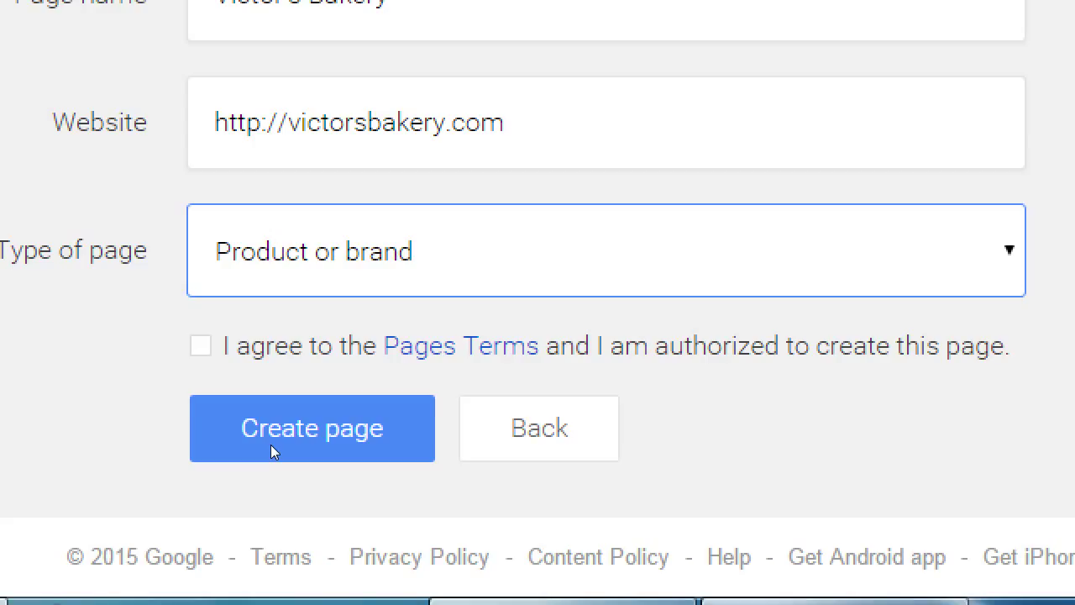
- Agree to the Pages Terms, confirm authorization and create the Google+ page
{"action": "key", "text": "Tab"}
{"action": "key", "text": "space"}
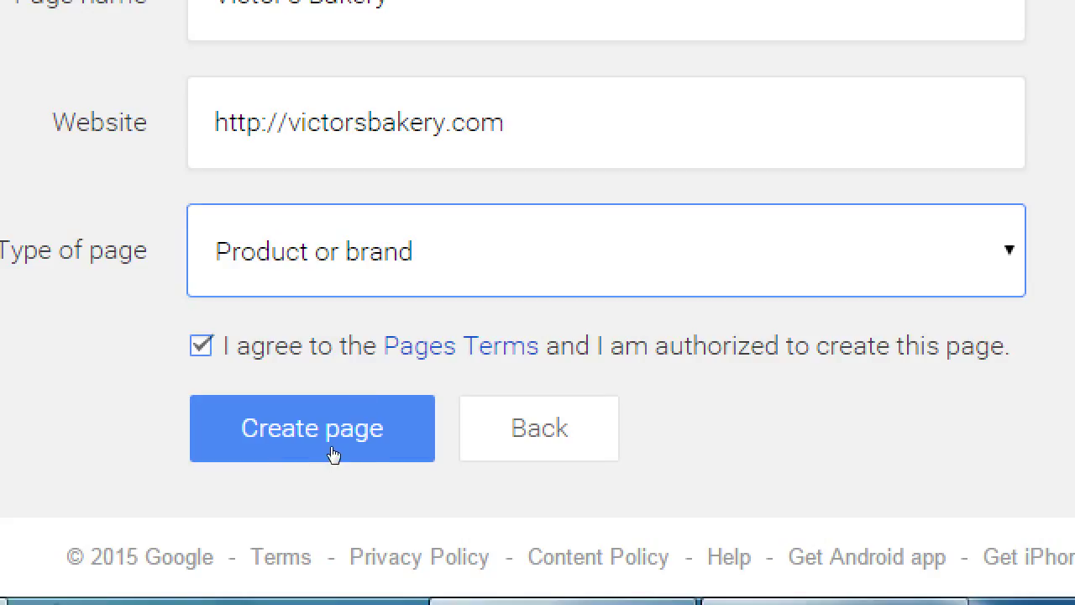
{"action": "left_click", "coordinate": [333, 454]}
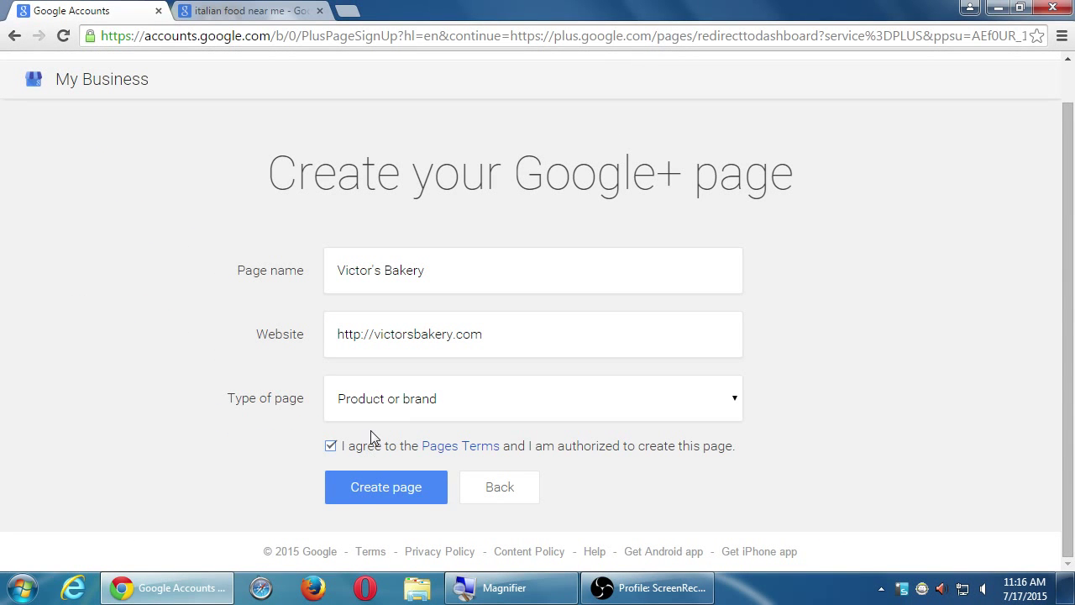
{"action": "left_click", "coordinate": [359, 487]}
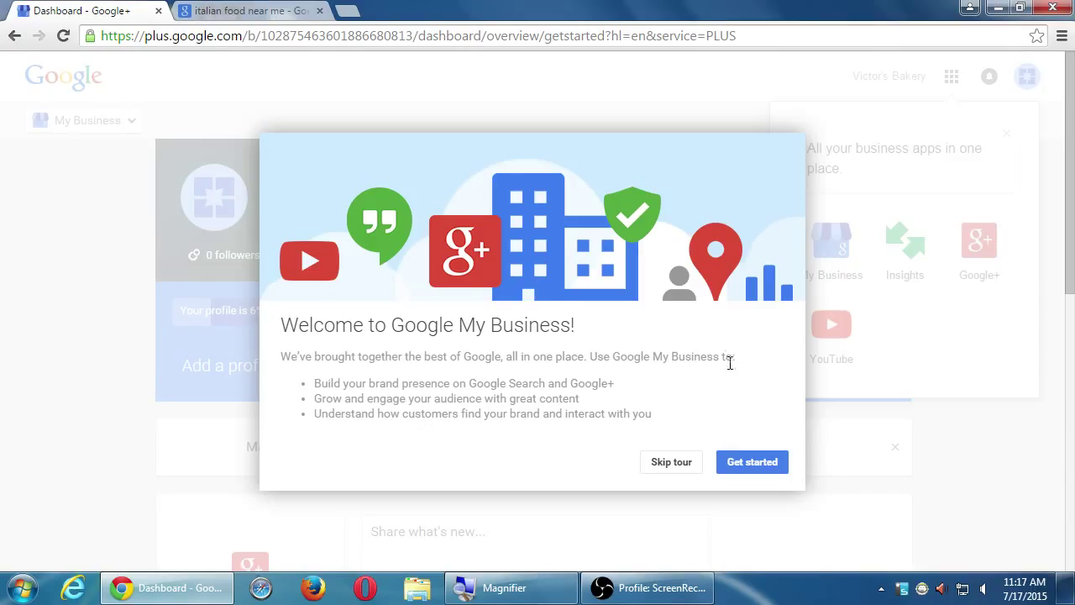
- Start the Google My Business welcome tour and go through all four introductory tips until it is finished
{"action": "left_click", "coordinate": [753, 466]}
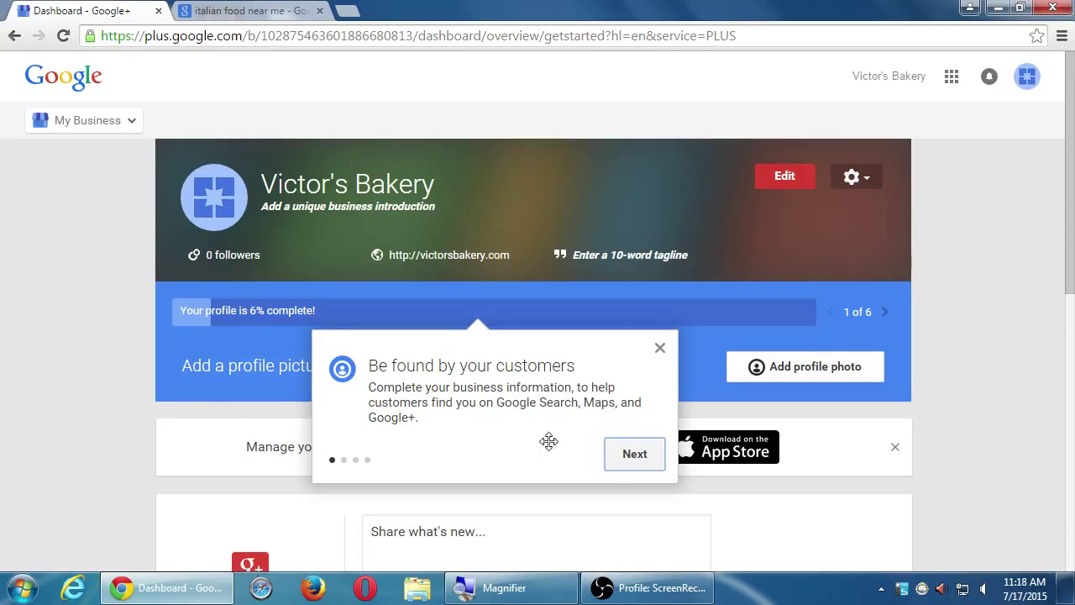
{"action": "left_click", "coordinate": [625, 458]}
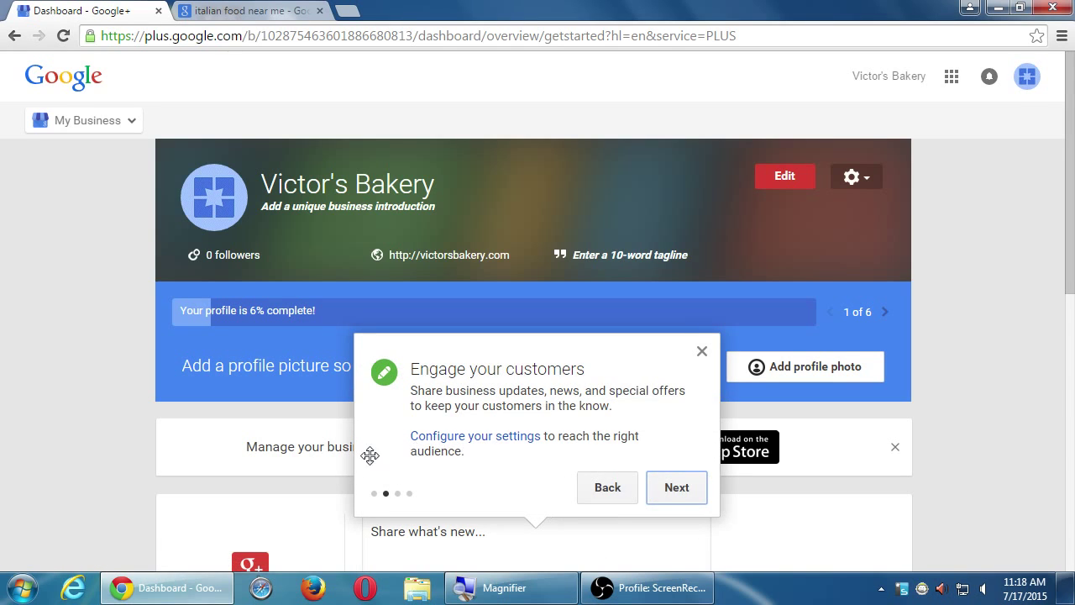
{"action": "scroll", "coordinate": [343, 515], "scroll_direction": "down", "scroll_amount": 2}
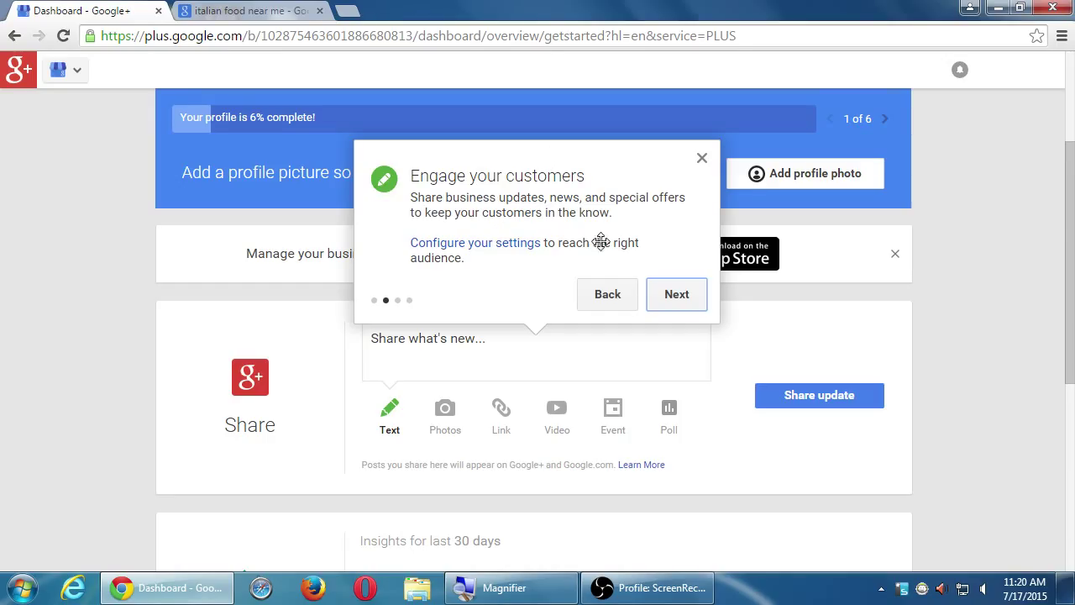
{"action": "left_click", "coordinate": [672, 304]}
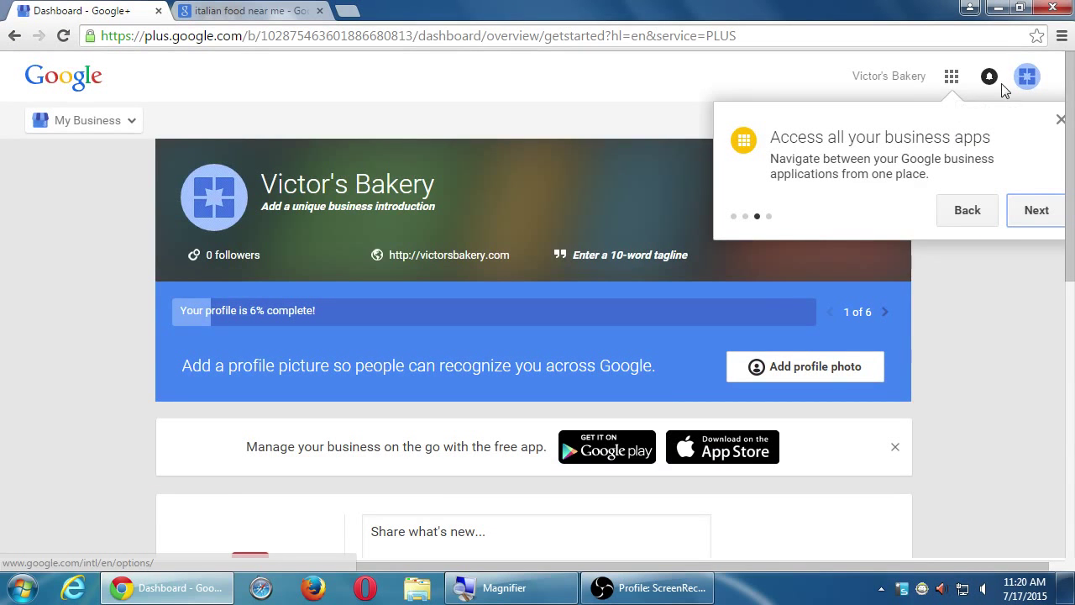
{"action": "left_click", "coordinate": [1030, 213]}
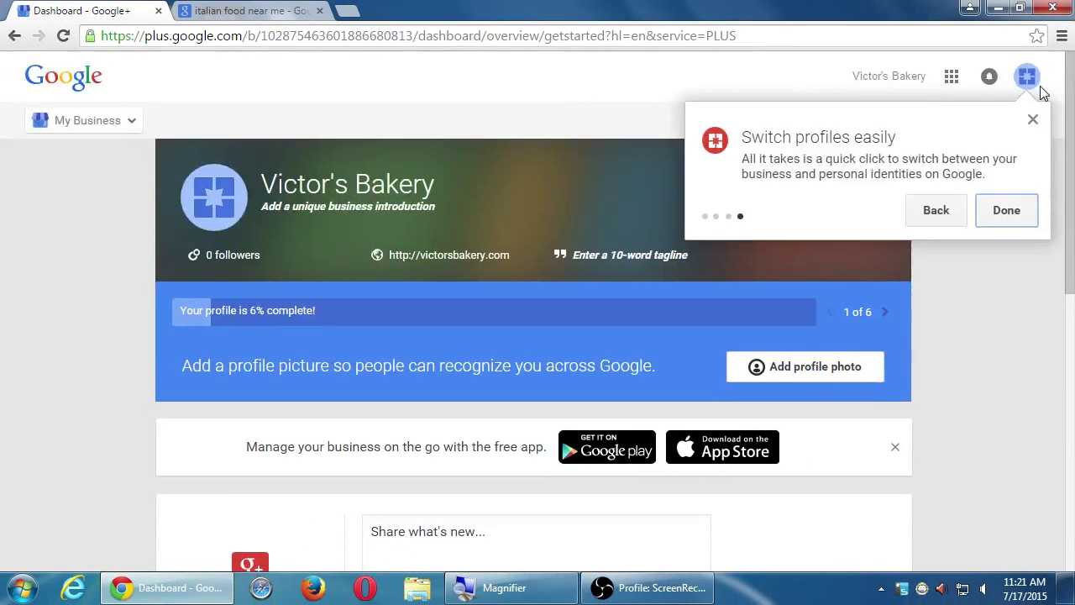
{"action": "left_click", "coordinate": [1004, 210]}
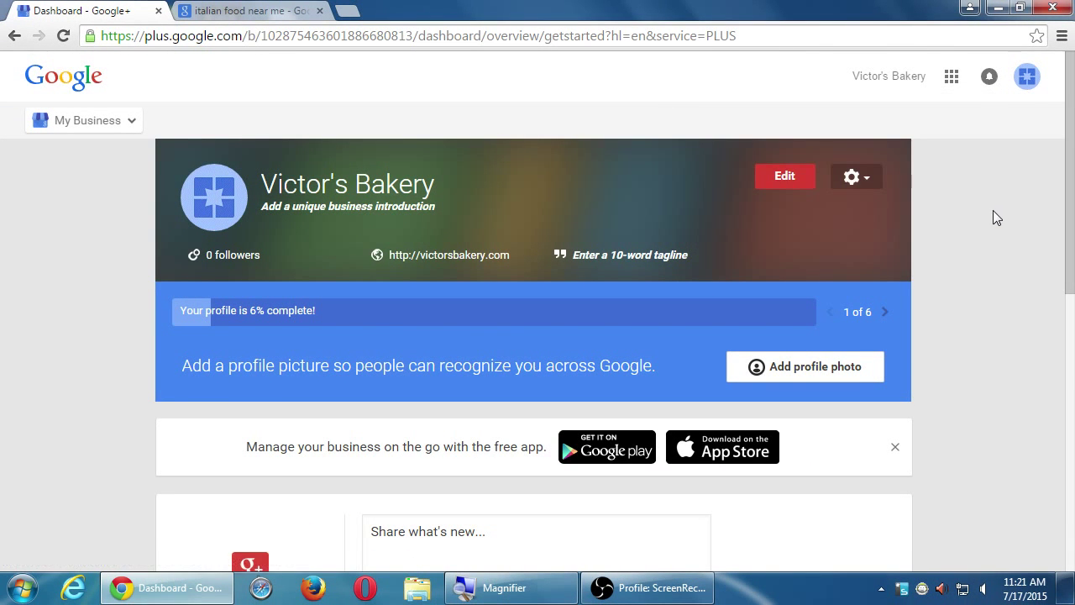
- Look over the Victor's Bakery dashboard and the navigation options available for the page
{"action": "scroll", "coordinate": [963, 220], "scroll_direction": "down", "scroll_amount": 6}
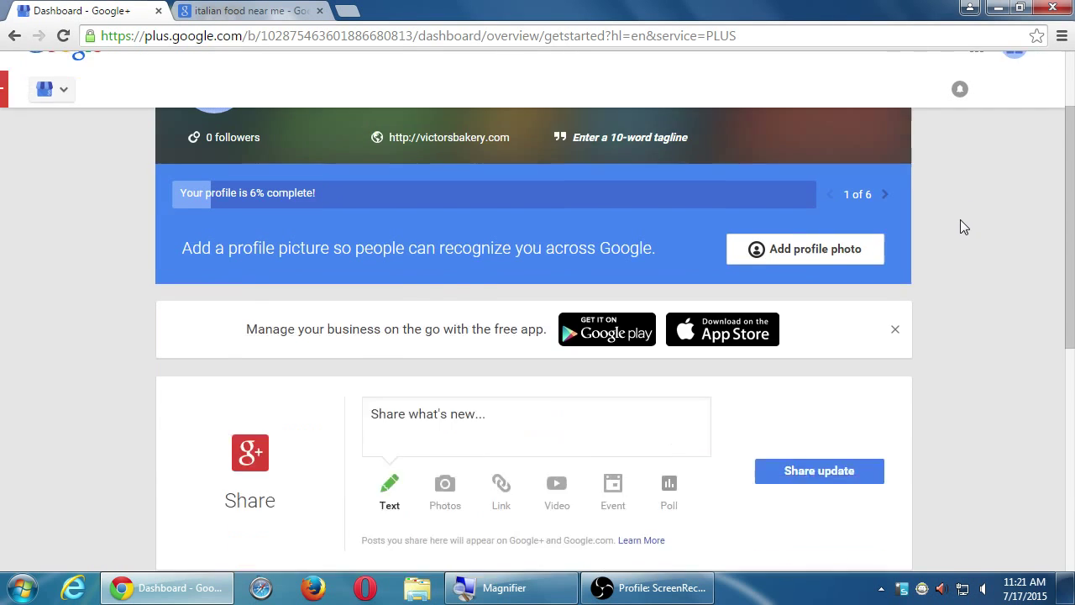
{"action": "scroll", "coordinate": [968, 222], "scroll_direction": "up", "scroll_amount": 7}
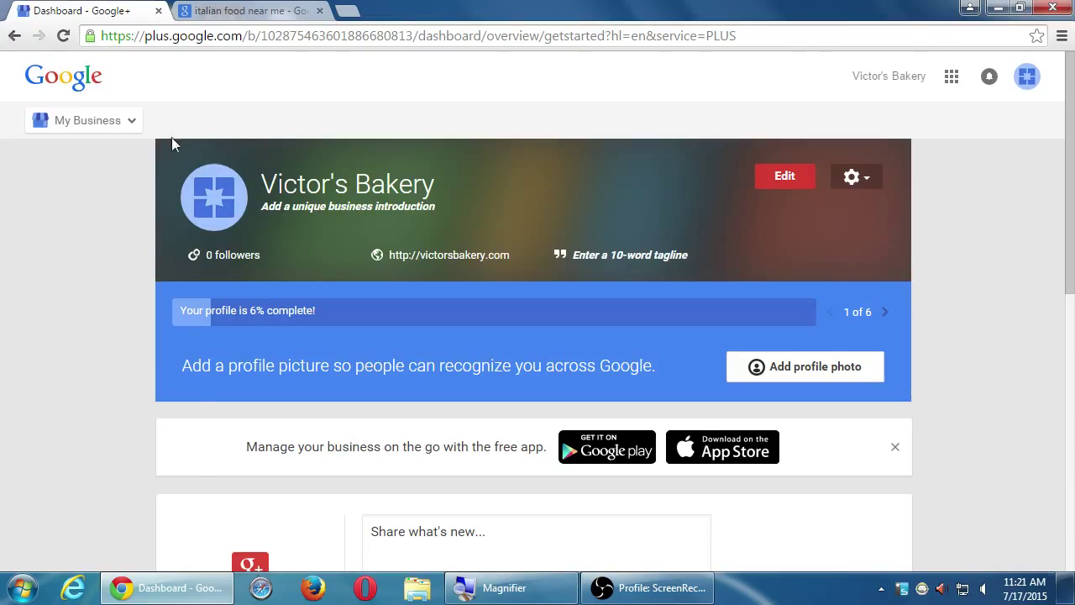
{"action": "mouse_move", "coordinate": [135, 137]}
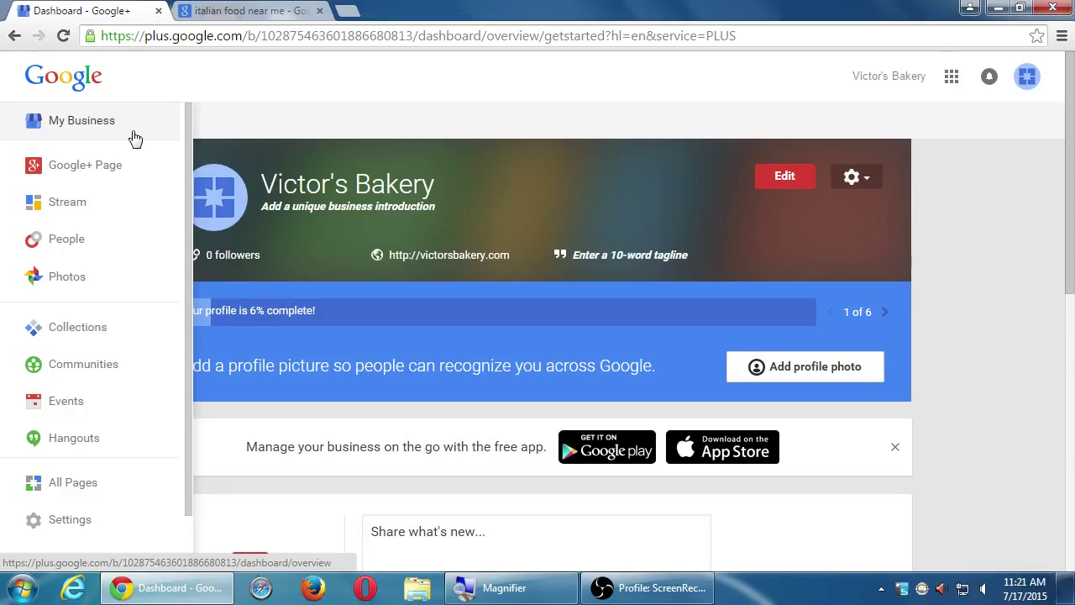
{"action": "mouse_move", "coordinate": [67, 126]}
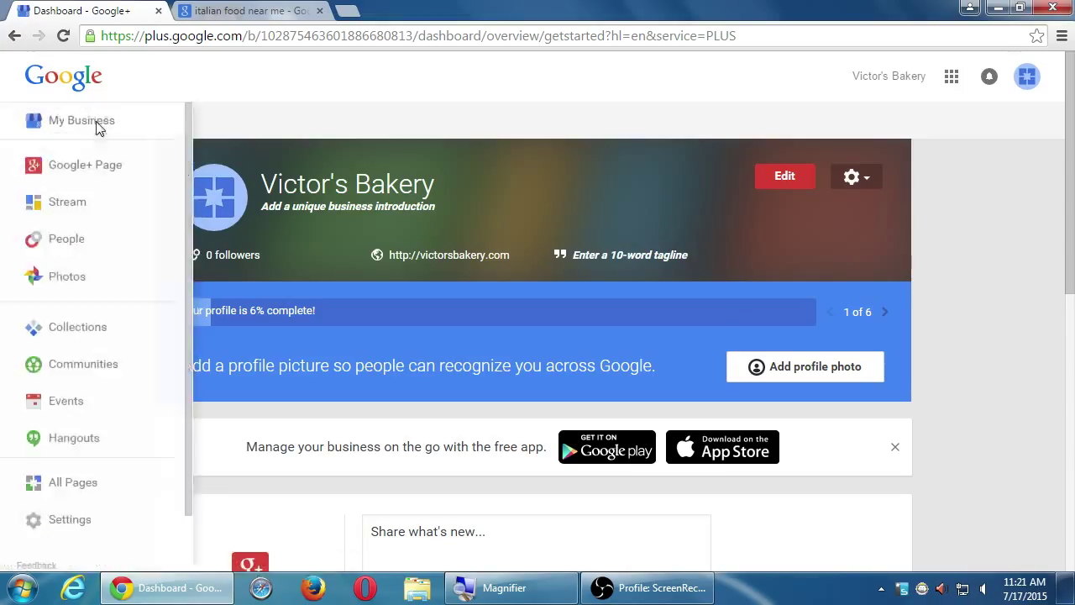